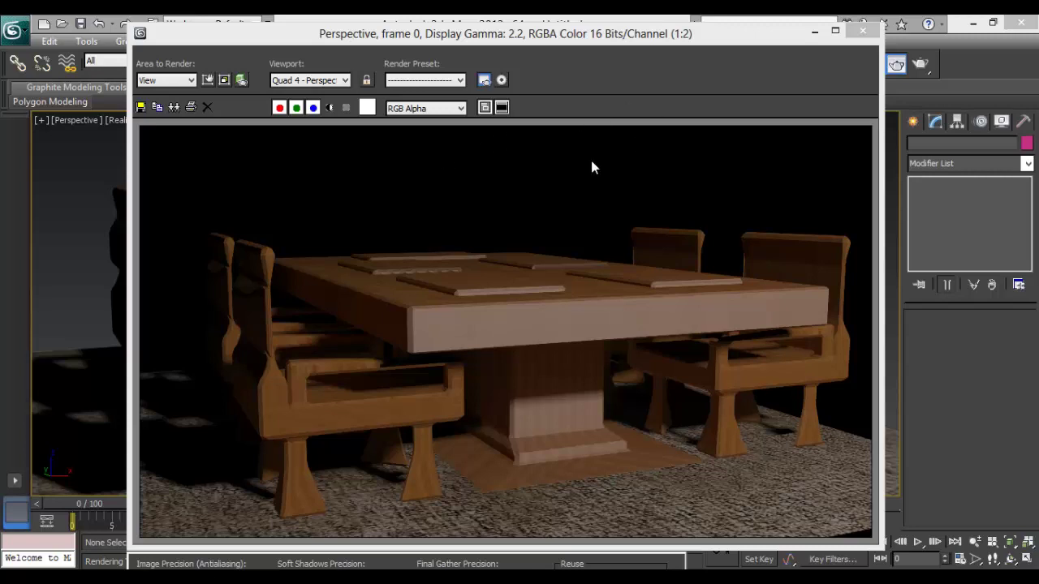
Close the Rendered Frame Window and the Render Setup dialog to return to the table viewport.
{"action": "left_click", "coordinate": [850, 34]}
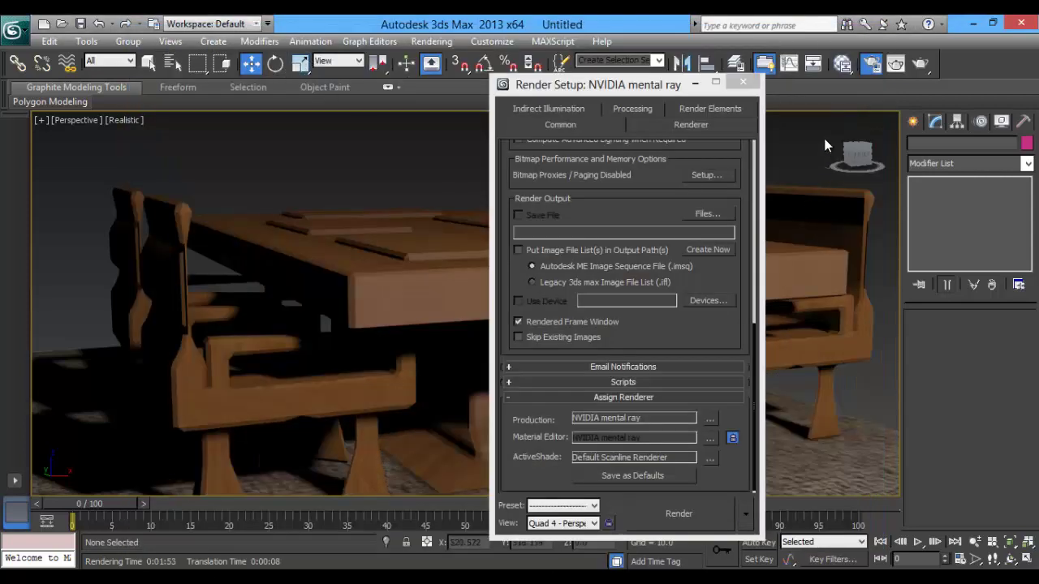
{"action": "left_click", "coordinate": [748, 84]}
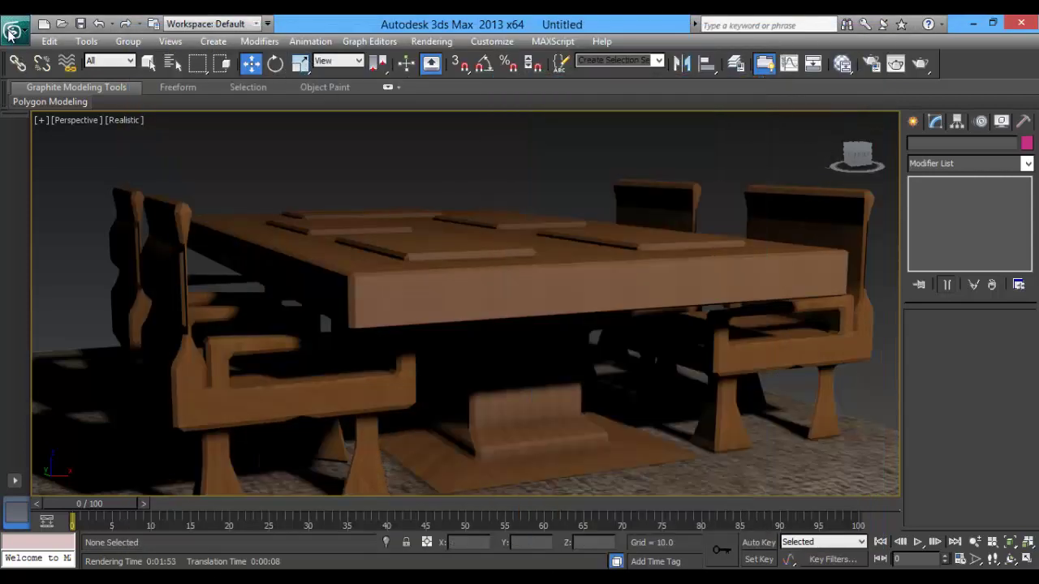
Reset 3ds Max to an empty scene, discarding the table scene without saving.
{"action": "left_click", "coordinate": [12, 31]}
{"action": "left_click", "coordinate": [63, 103]}
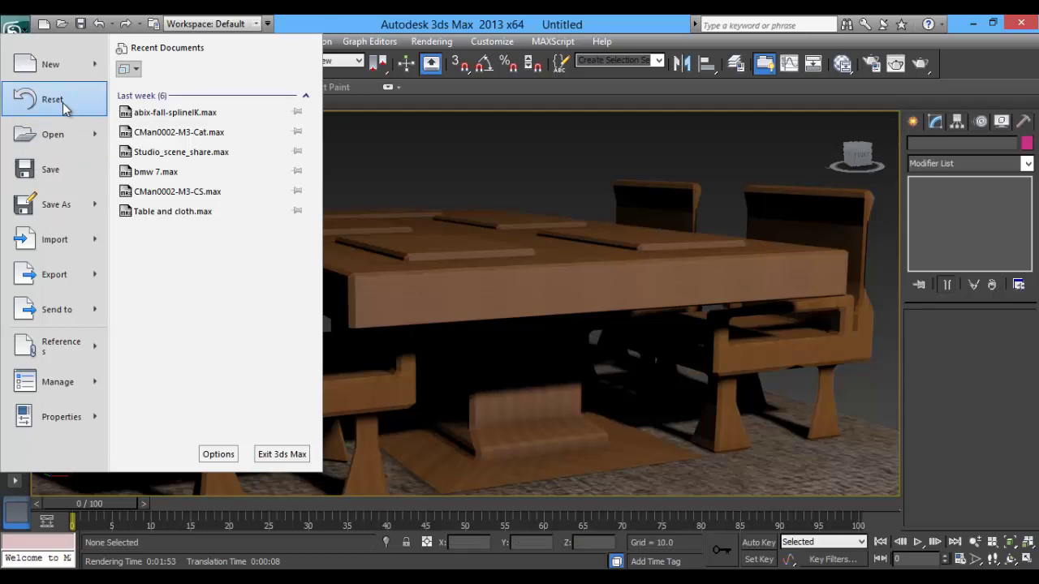
{"action": "left_click", "coordinate": [529, 353]}
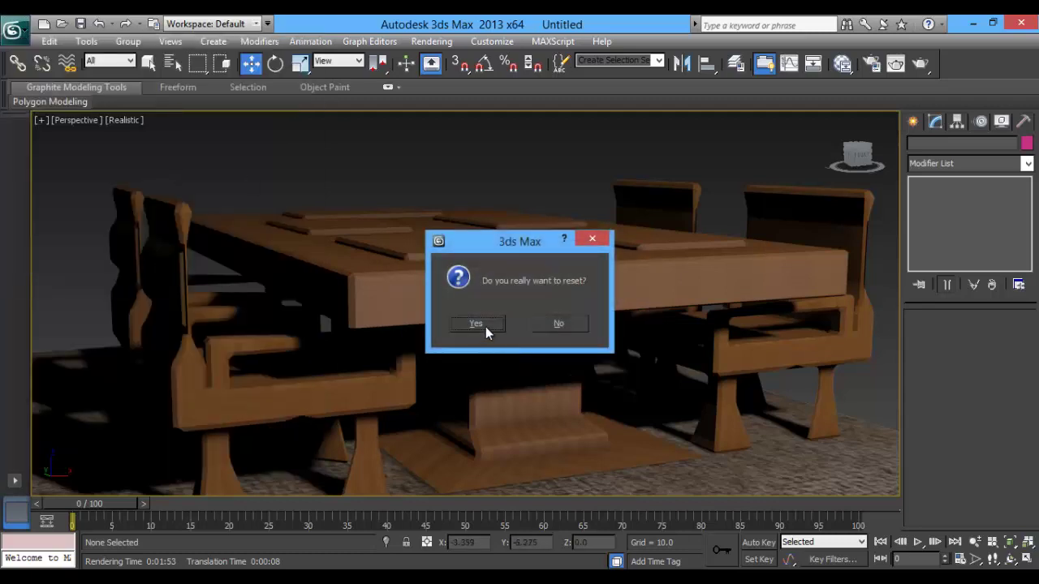
{"action": "left_click", "coordinate": [476, 322]}
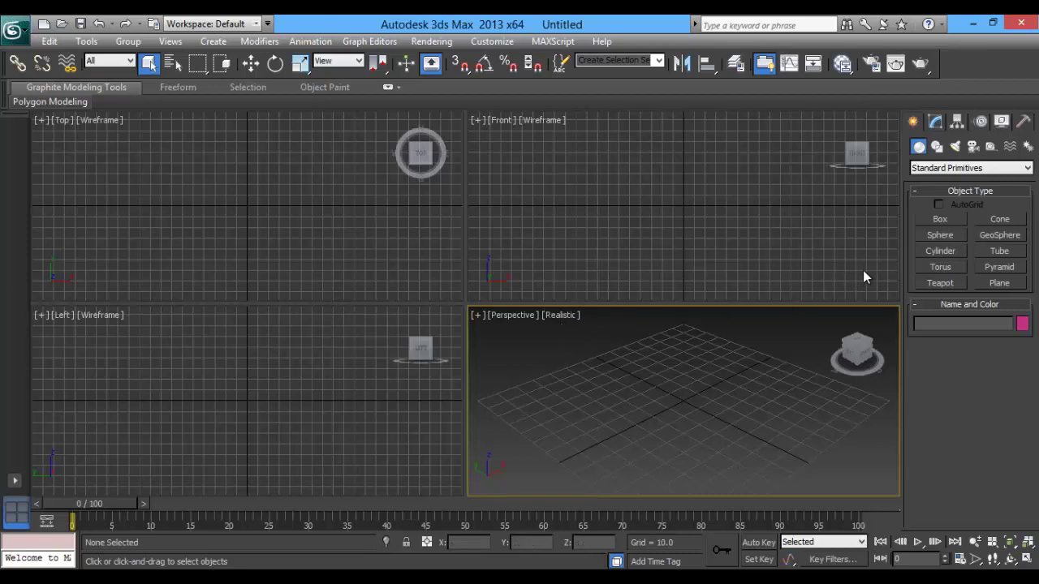
Draw a flat box of about 75.242 × 35.209 × 4.896 in the Perspective view.
{"action": "left_click", "coordinate": [938, 219]}
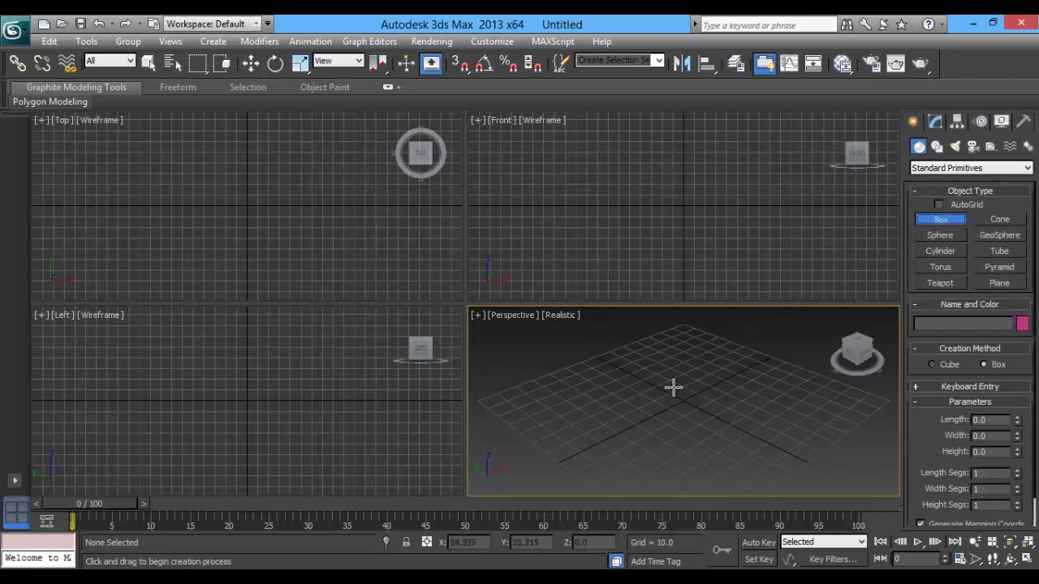
{"action": "left_click_drag", "start_coordinate": [607, 394], "coordinate": [659, 498]}
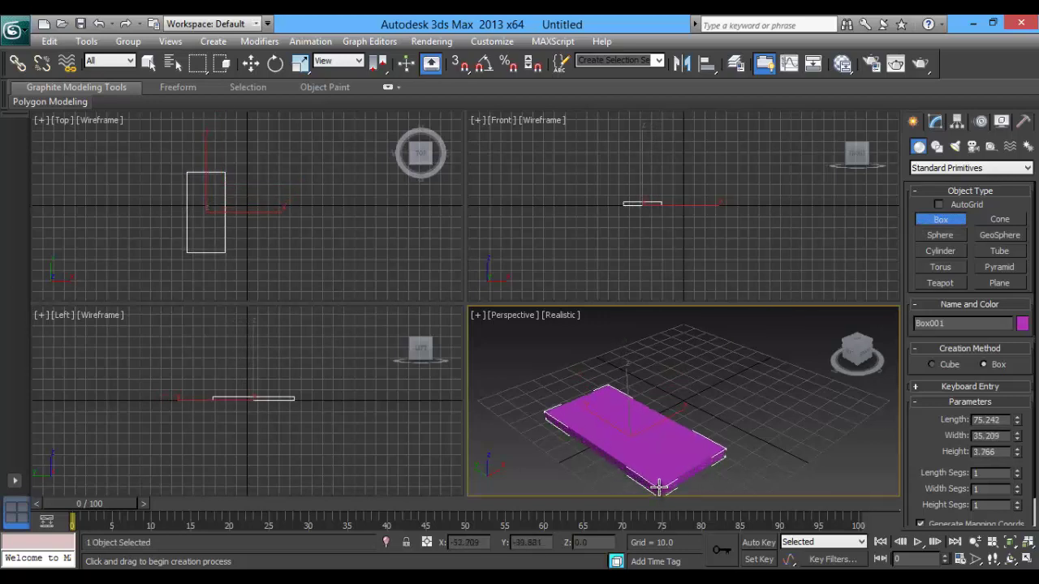
{"action": "left_click", "coordinate": [659, 488]}
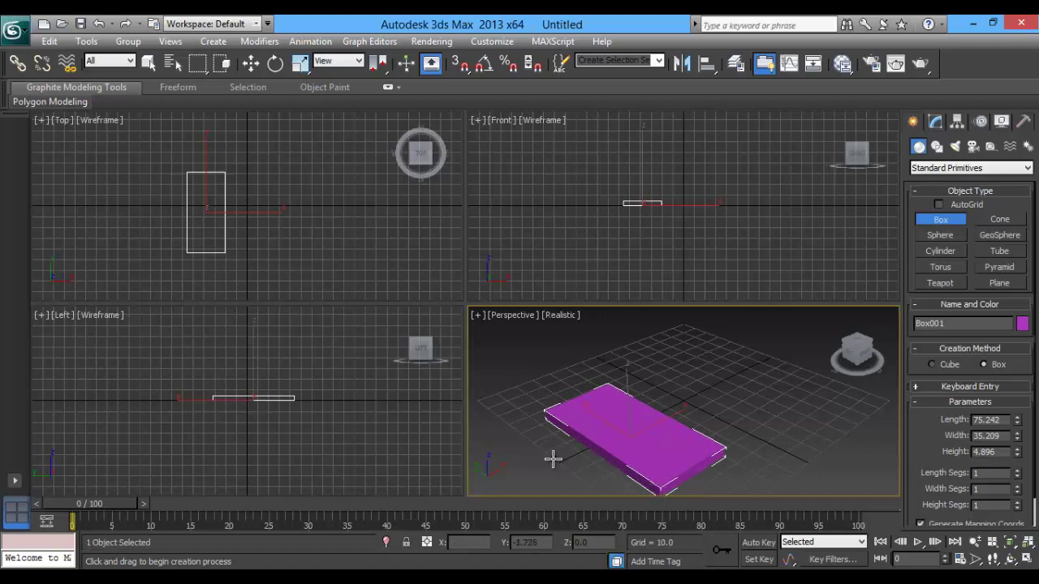
Recentre on the box and maximize the Perspective viewport.
{"action": "middle_click_drag", "start_coordinate": [561, 447], "coordinate": [584, 409]}
{"action": "scroll", "coordinate": [584, 408], "scroll_direction": "up", "scroll_amount": 1}
{"action": "scroll", "coordinate": [579, 412], "scroll_direction": "up", "scroll_amount": 1}
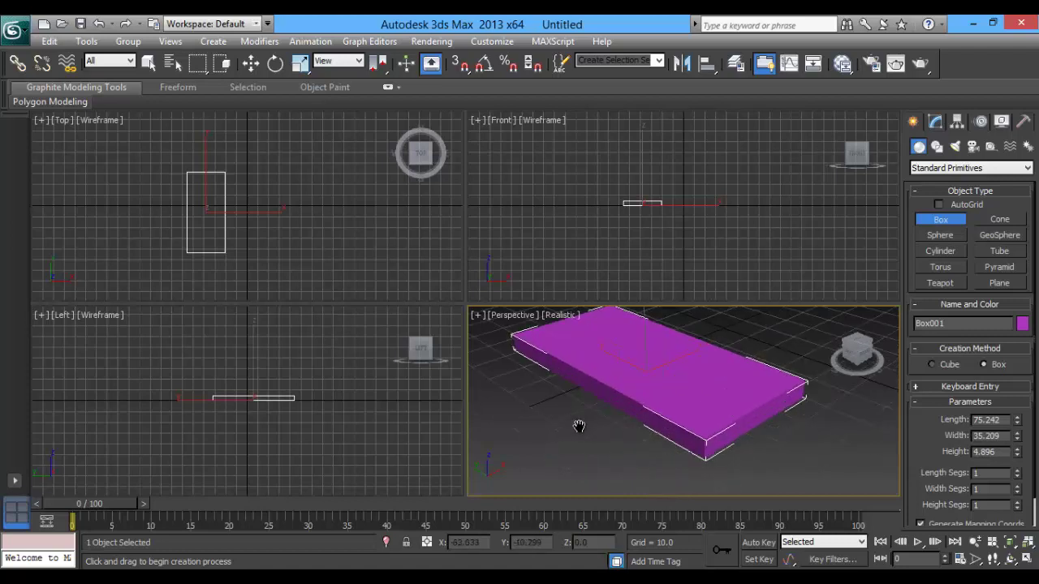
{"action": "scroll", "coordinate": [575, 427], "scroll_direction": "up", "scroll_amount": 1}
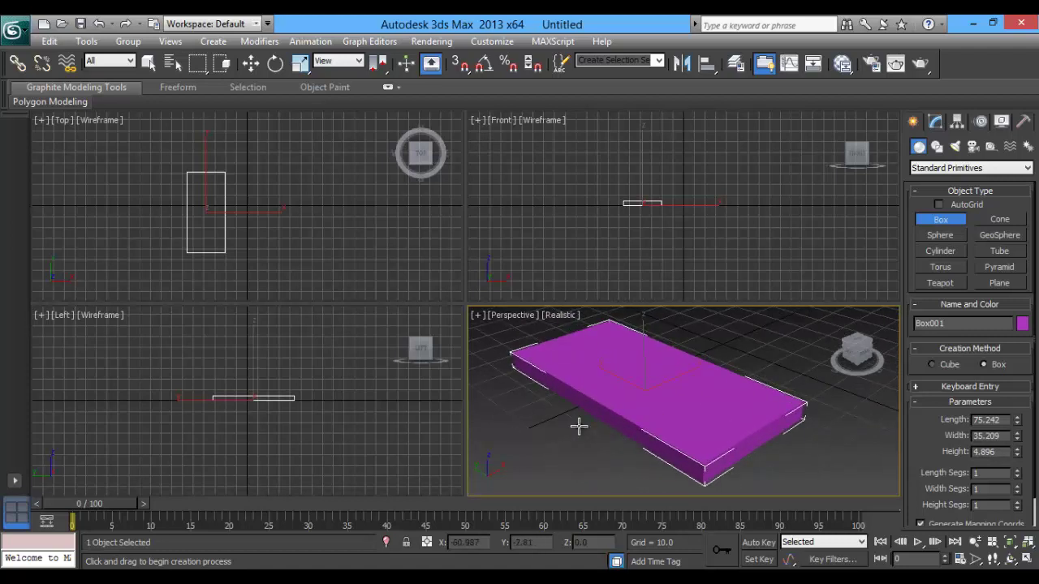
{"action": "left_click", "coordinate": [477, 315]}
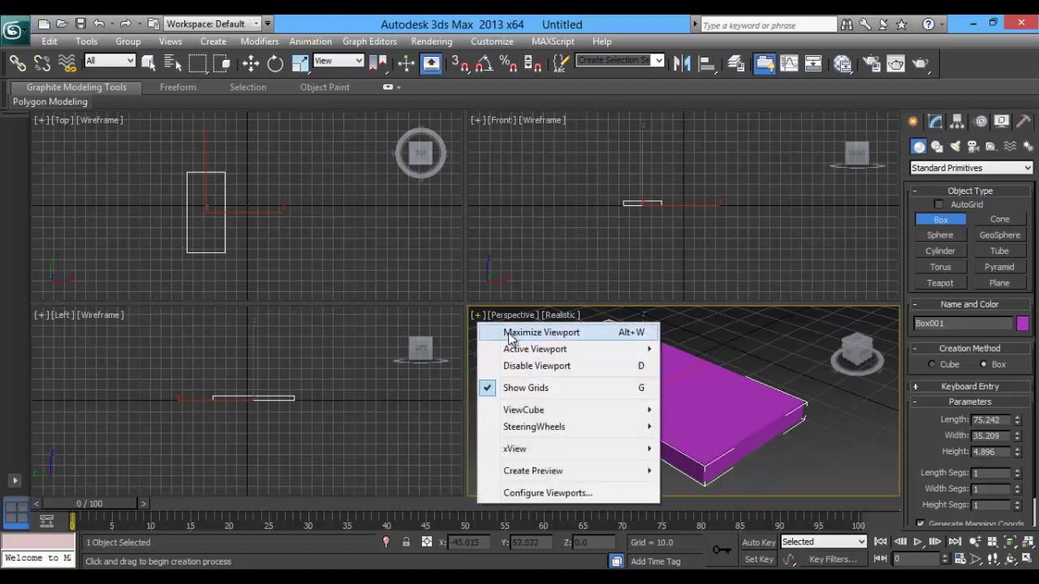
{"action": "left_click", "coordinate": [510, 334]}
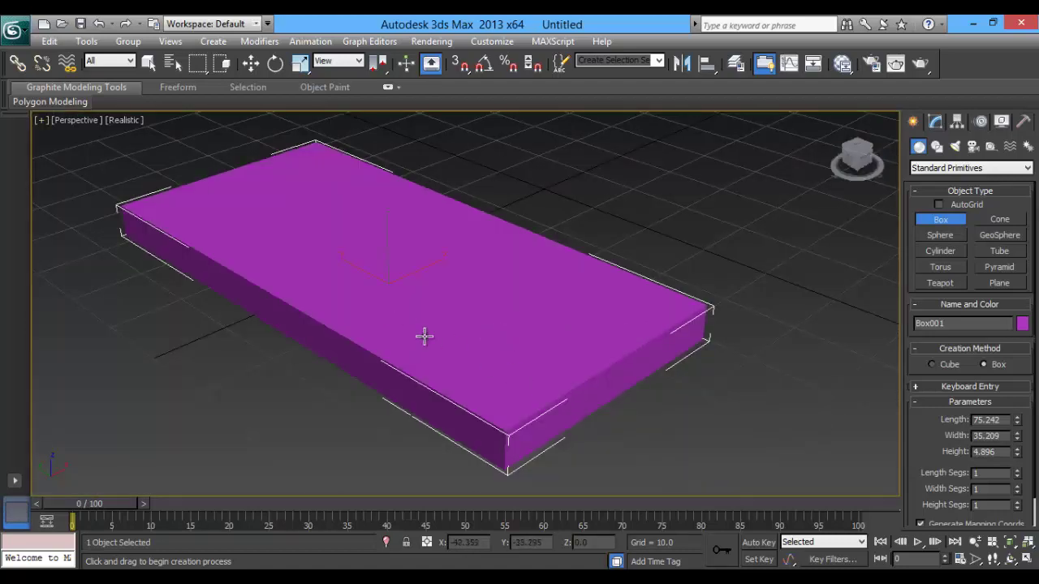
{"action": "mouse_move", "coordinate": [274, 304]}
{"action": "middle_mouse_down", "text": "alt"}
{"action": "mouse_move", "coordinate": [455, 310]}
{"action": "mouse_move", "coordinate": [422, 313]}
{"action": "mouse_move", "coordinate": [325, 268]}
{"action": "mouse_move", "coordinate": [316, 285]}
{"action": "mouse_move", "coordinate": [362, 278]}
{"action": "middle_mouse_up", "text": "alt"}
Convert Box001 to an Editable Poly.
{"action": "right_click", "coordinate": [362, 281]}
{"action": "right_click", "coordinate": [388, 286]}
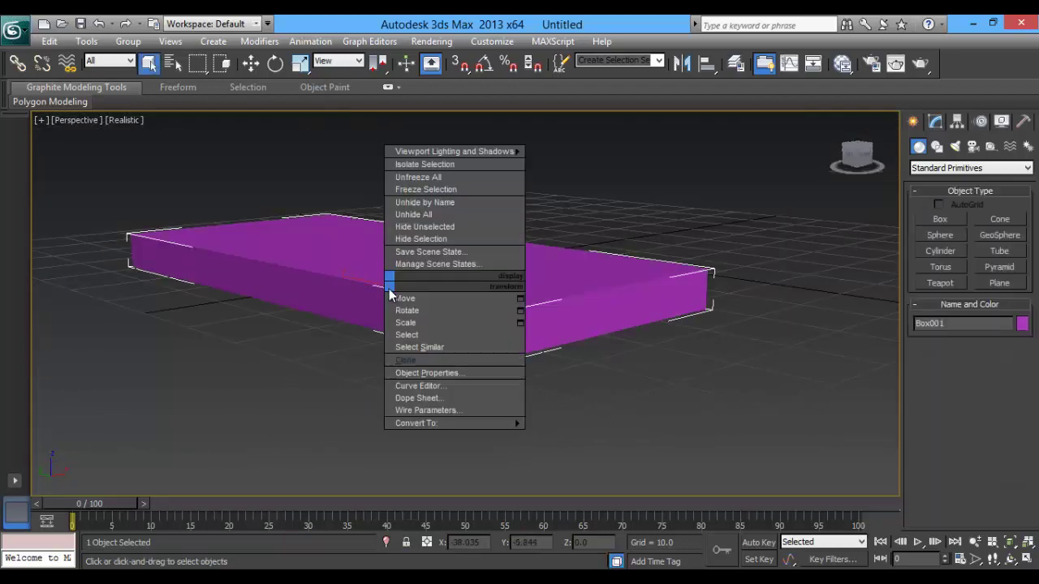
{"action": "mouse_move", "coordinate": [416, 423]}
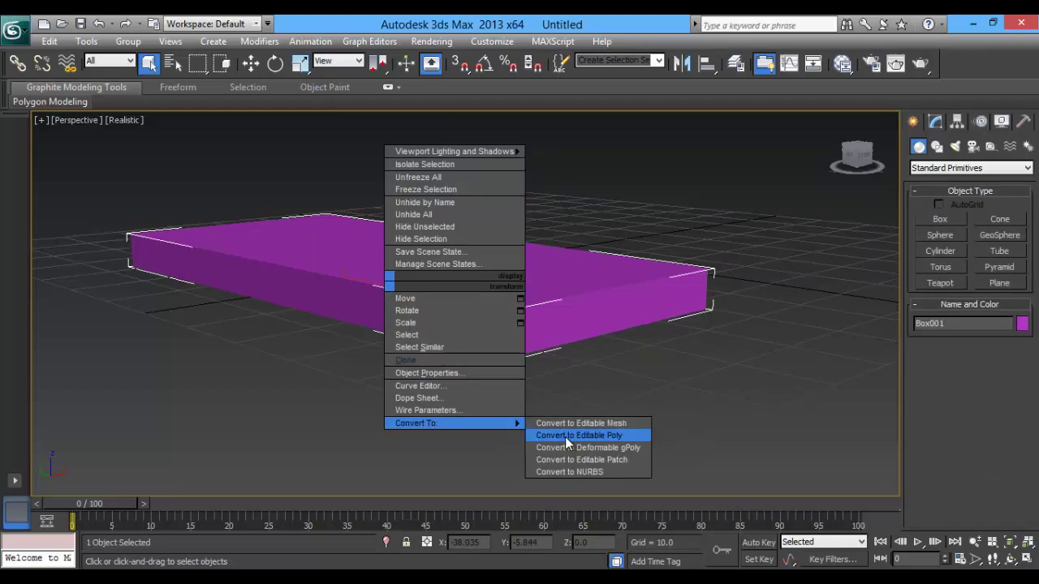
{"action": "left_click", "coordinate": [565, 437]}
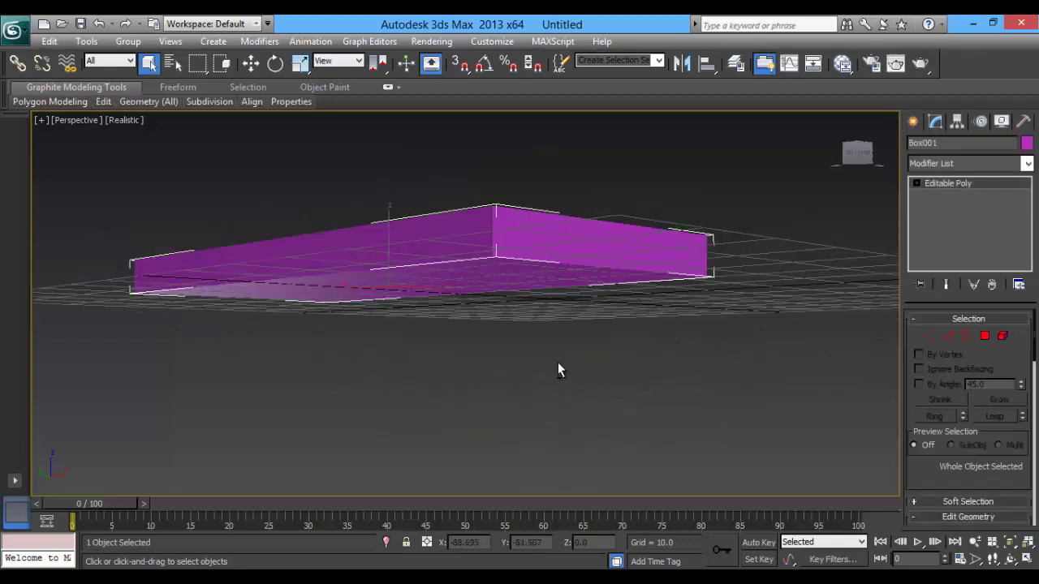
{"action": "middle_click_drag", "start_coordinate": [560, 411], "coordinate": [616, 288], "text": "alt"}
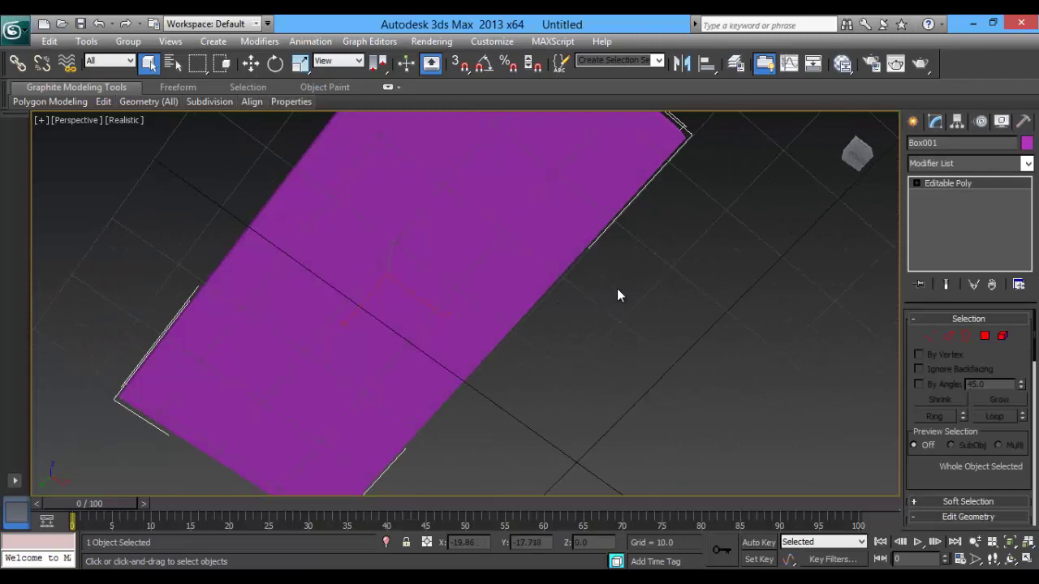
In Edge mode with Edged Faces shading, select the top's two long edges.
{"action": "left_click", "coordinate": [985, 340]}
{"action": "middle_click_drag", "start_coordinate": [768, 368], "coordinate": [780, 379]}
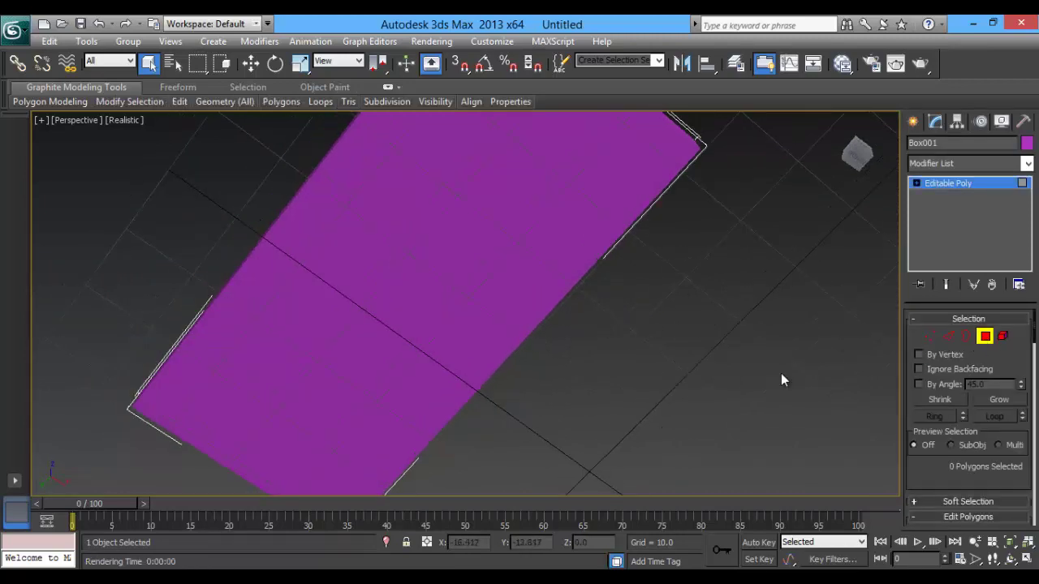
{"action": "left_click", "coordinate": [946, 336]}
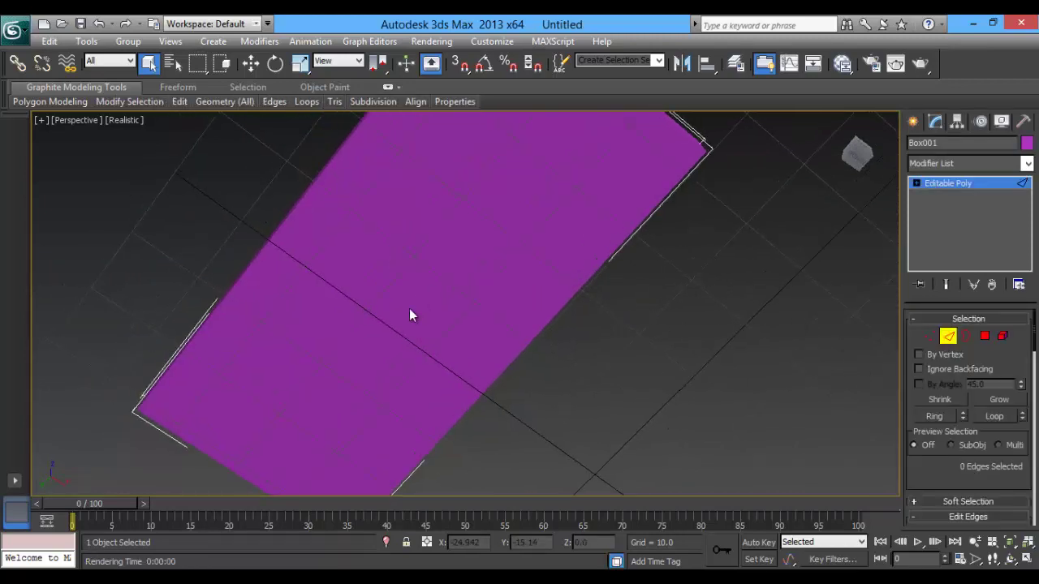
{"action": "left_click", "coordinate": [124, 120]}
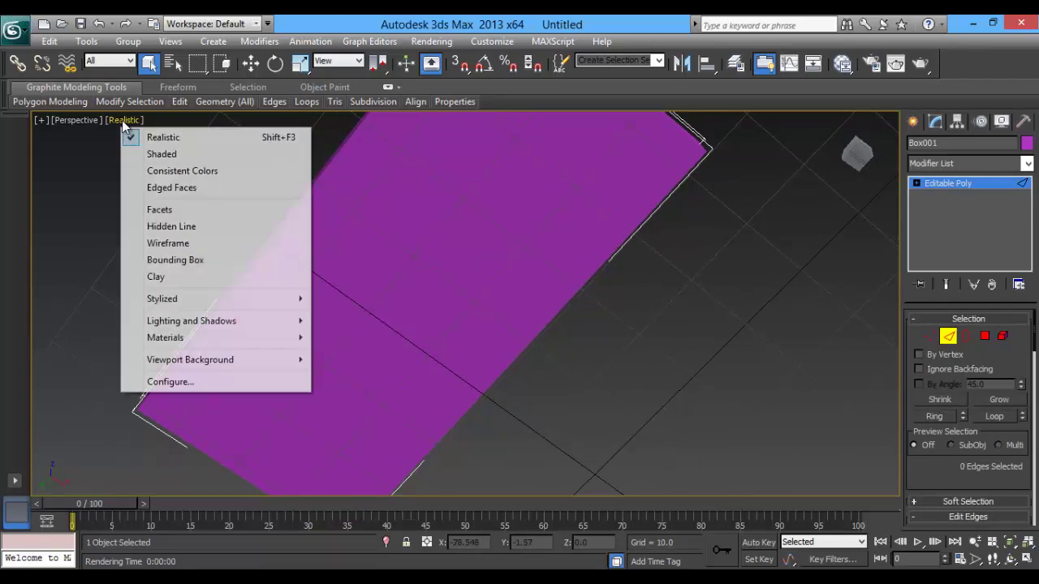
{"action": "left_click", "coordinate": [172, 191]}
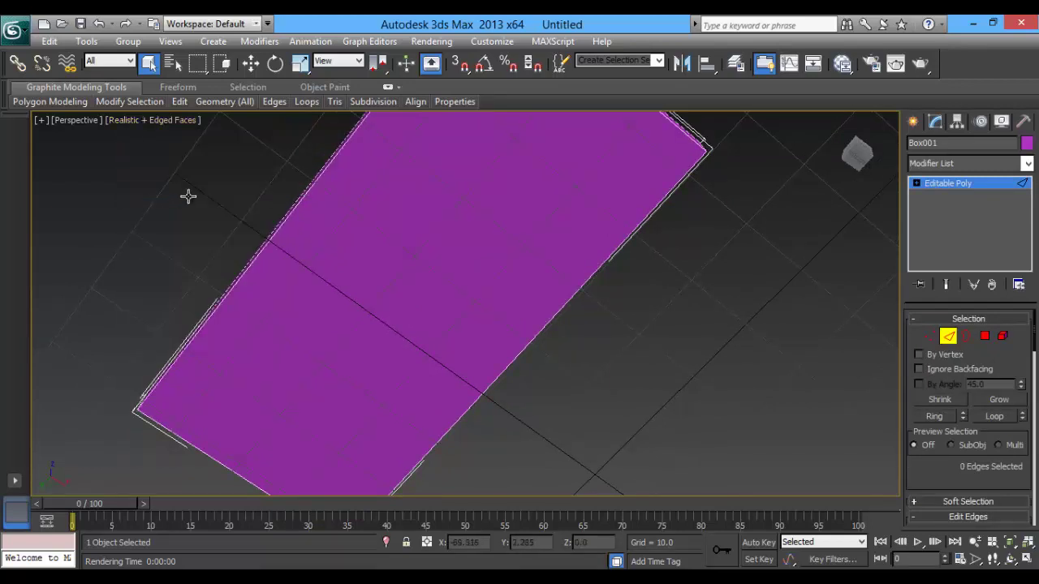
{"action": "left_click", "coordinate": [297, 210]}
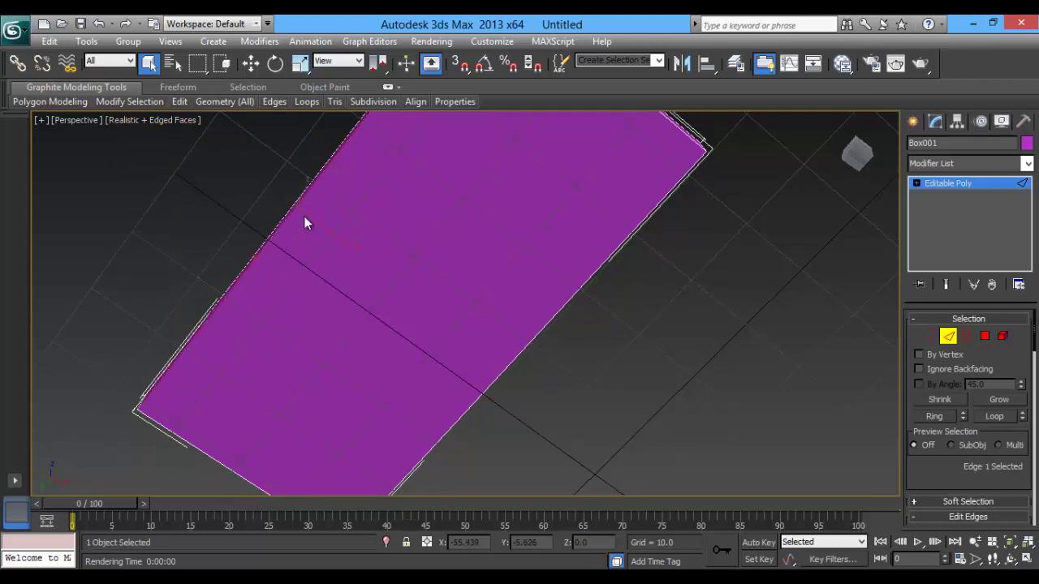
{"action": "left_click", "coordinate": [481, 395], "text": "ctrl"}
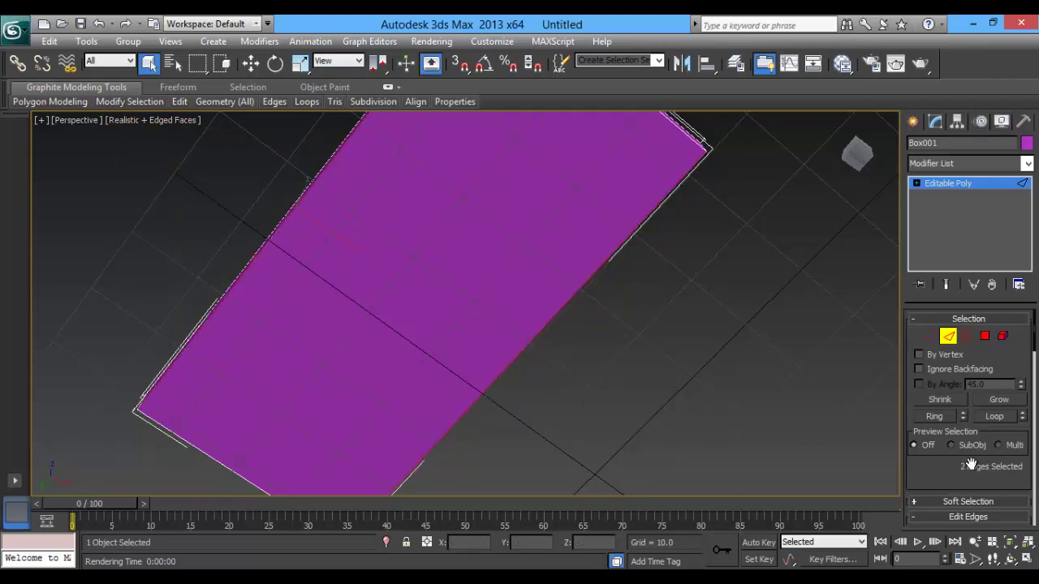
{"action": "left_click_drag", "start_coordinate": [943, 467], "coordinate": [949, 317]}
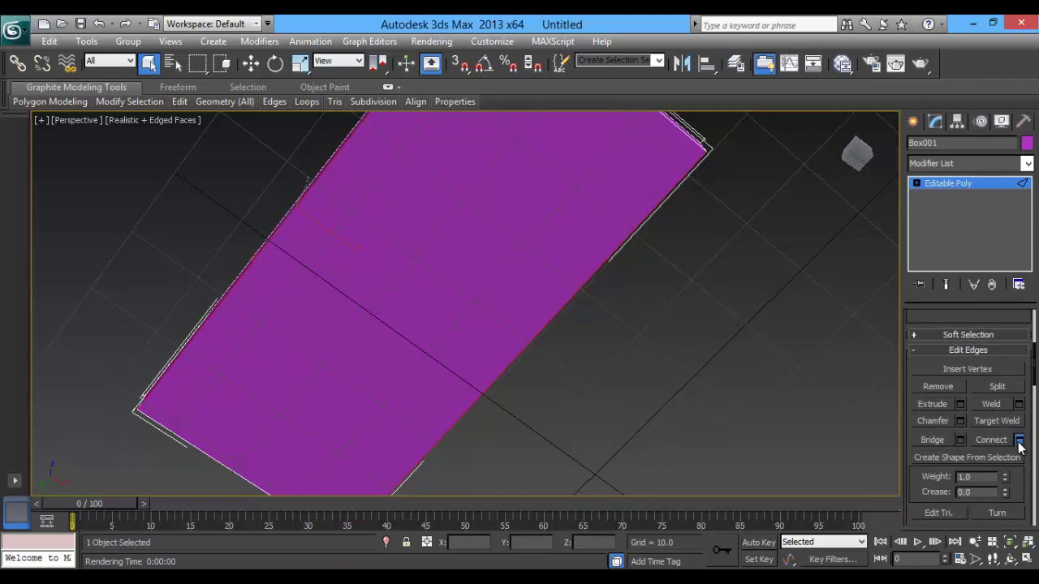
Connect the two long edges with 2 segments pushed toward the ends (pinch 90).
{"action": "left_click", "coordinate": [1019, 439]}
{"action": "double_click", "coordinate": [491, 314]}
{"action": "type", "text": "2"}
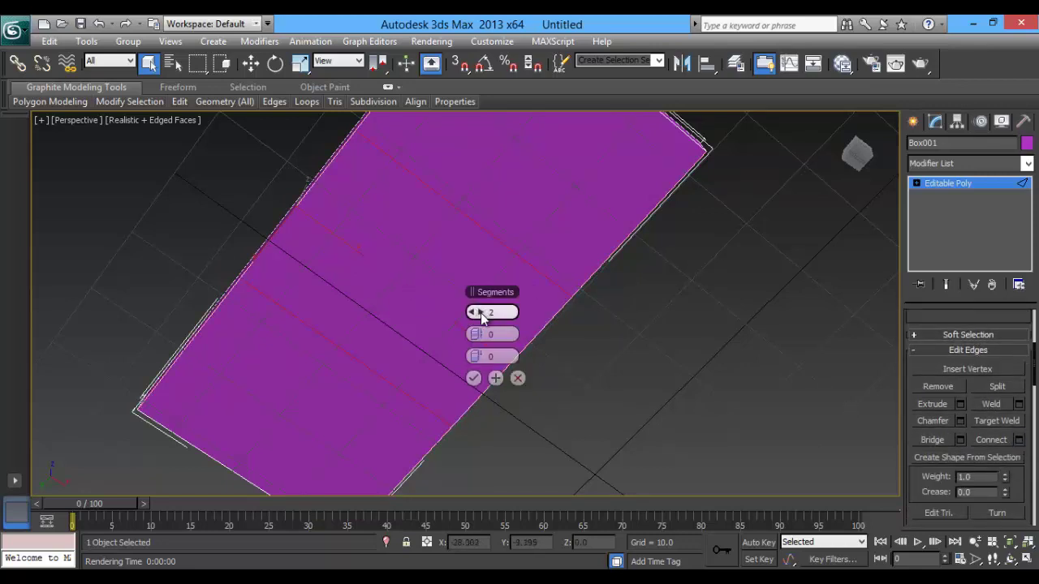
{"action": "key", "text": "Return"}
{"action": "mouse_move", "coordinate": [481, 335]}
{"action": "left_mouse_down"}
{"action": "mouse_move", "coordinate": [656, 308]}
{"action": "mouse_move", "coordinate": [754, 248]}
{"action": "left_mouse_up"}
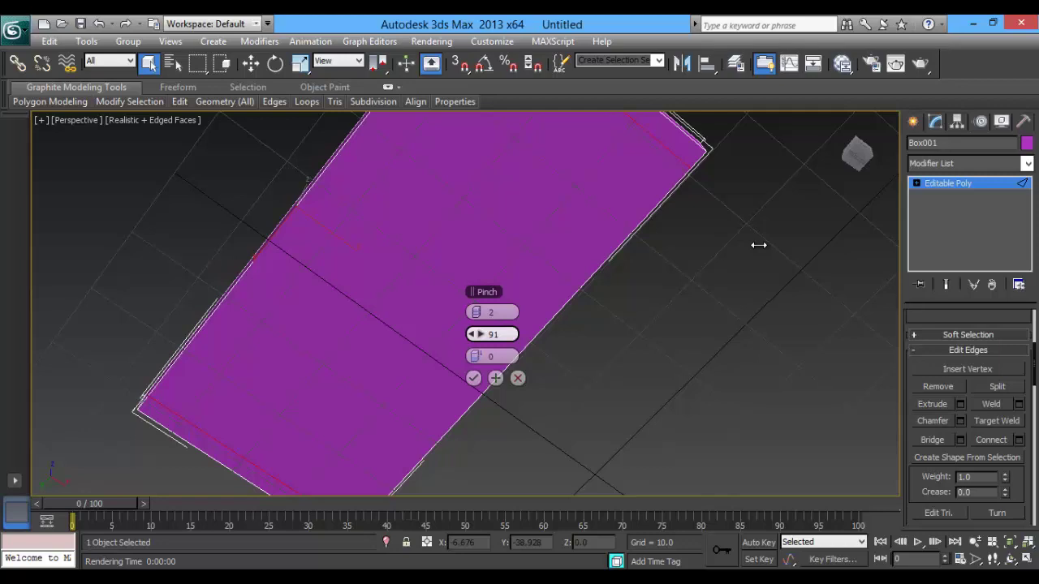
{"action": "left_click", "coordinate": [473, 378]}
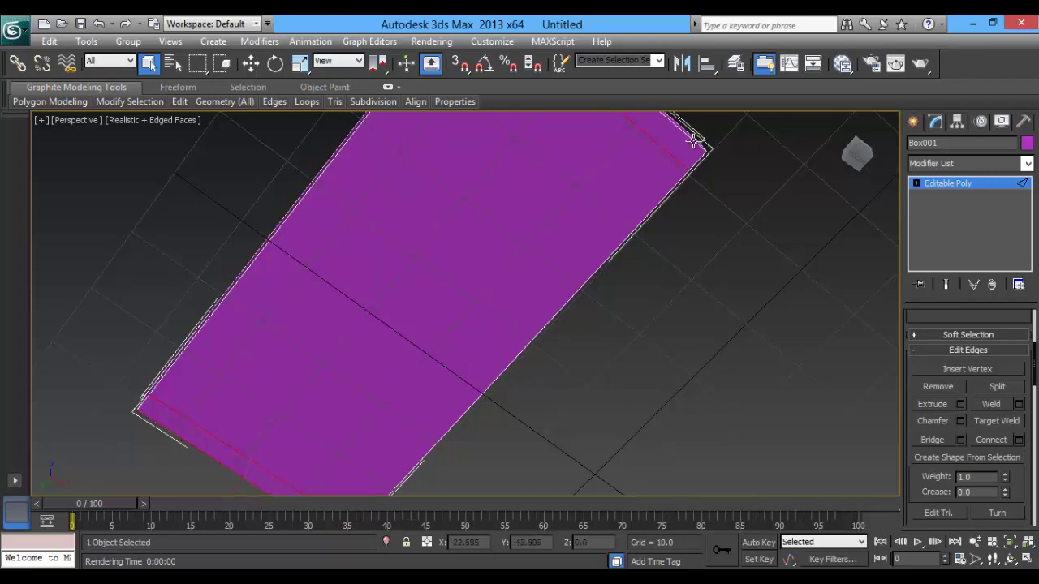
Connect the new edges again with pinch about 82 to frame an inset border.
{"action": "left_click", "coordinate": [1019, 440]}
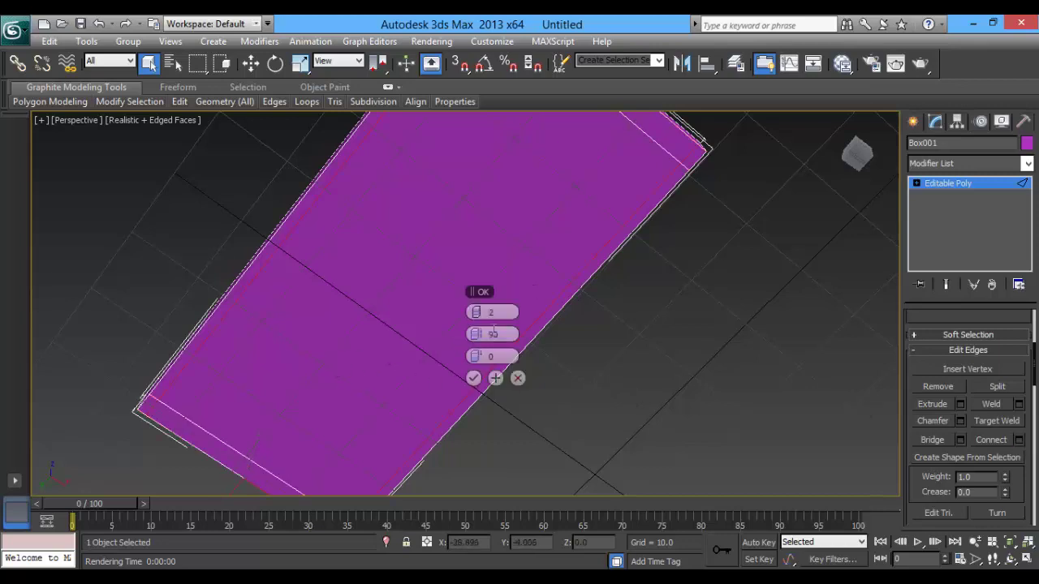
{"action": "left_click_drag", "start_coordinate": [477, 334], "coordinate": [456, 340]}
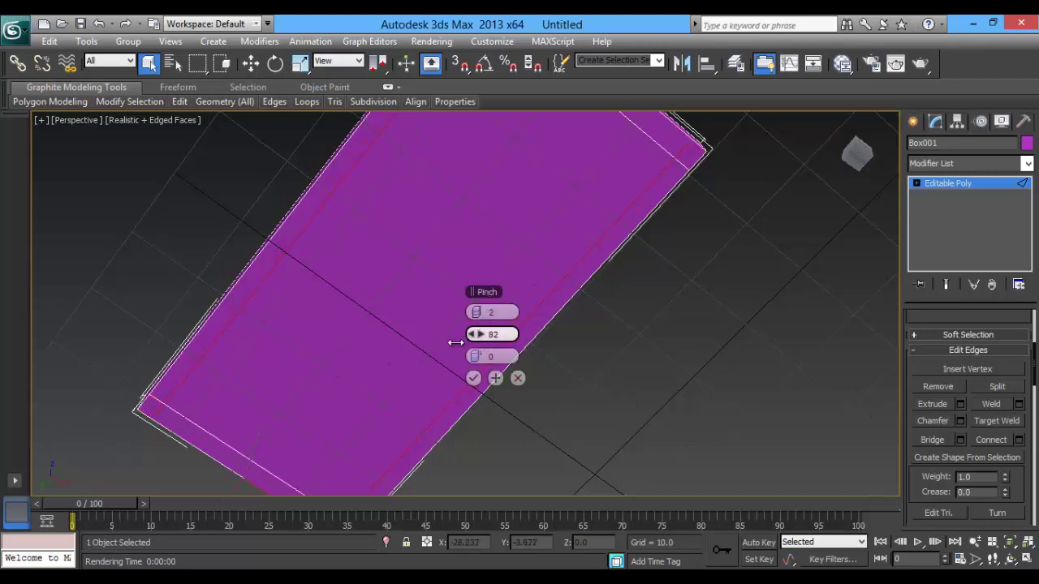
{"action": "left_click", "coordinate": [473, 378]}
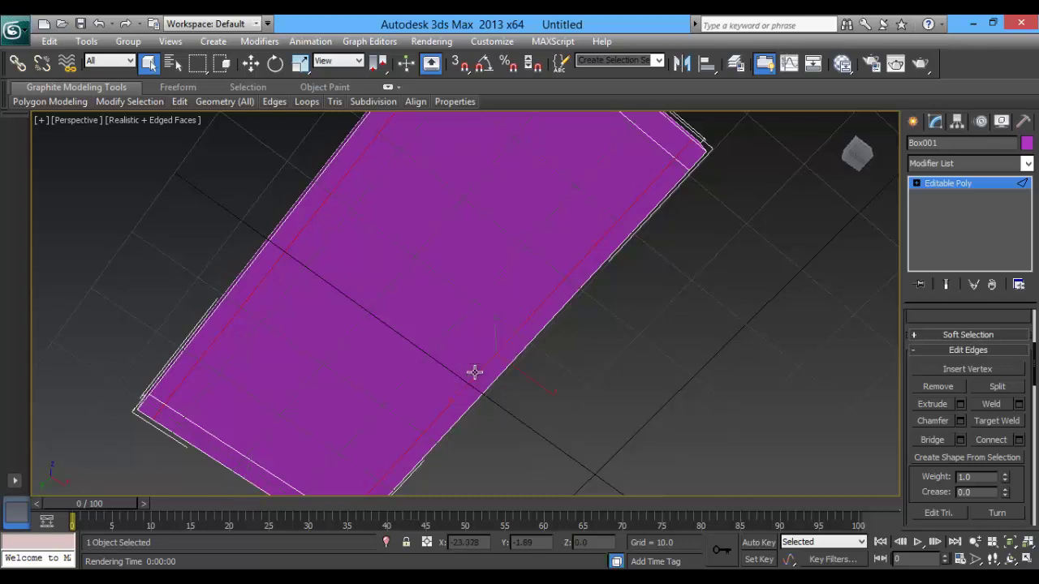
{"action": "mouse_move", "coordinate": [571, 388]}
{"action": "middle_mouse_down", "text": "alt"}
{"action": "mouse_move", "coordinate": [547, 394]}
{"action": "mouse_move", "coordinate": [649, 397]}
{"action": "mouse_move", "coordinate": [646, 375]}
{"action": "middle_mouse_up", "text": "alt"}
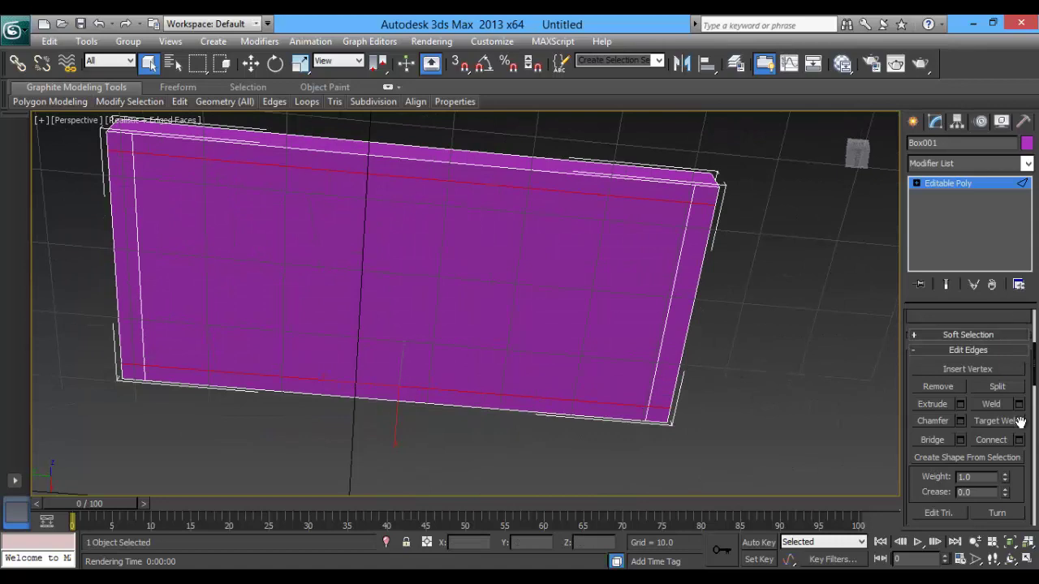
{"action": "left_click_drag", "start_coordinate": [1016, 417], "coordinate": [1023, 529]}
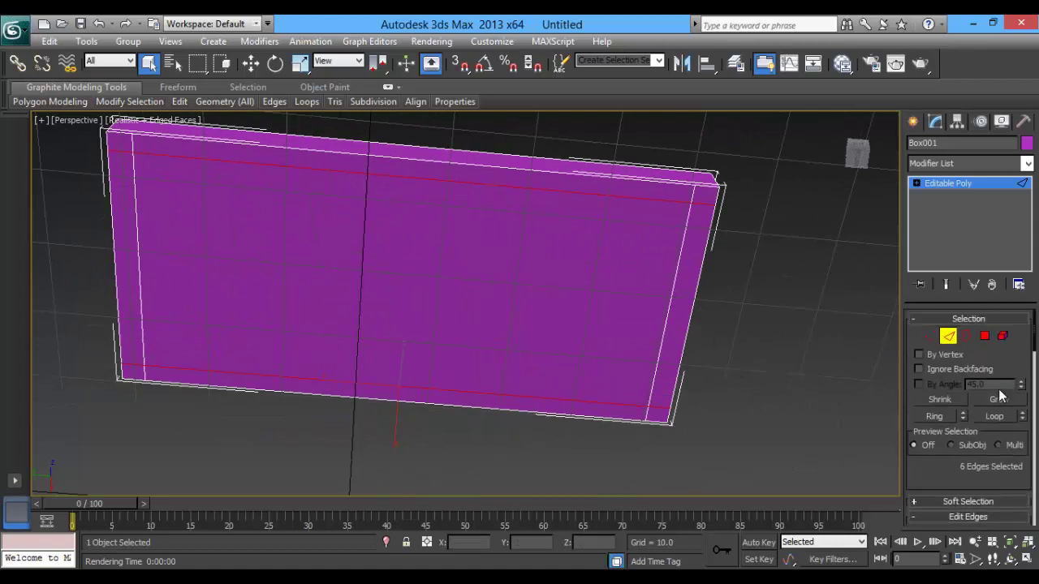
Select the four corner polygons of the box in Polygon mode.
{"action": "left_click", "coordinate": [985, 341]}
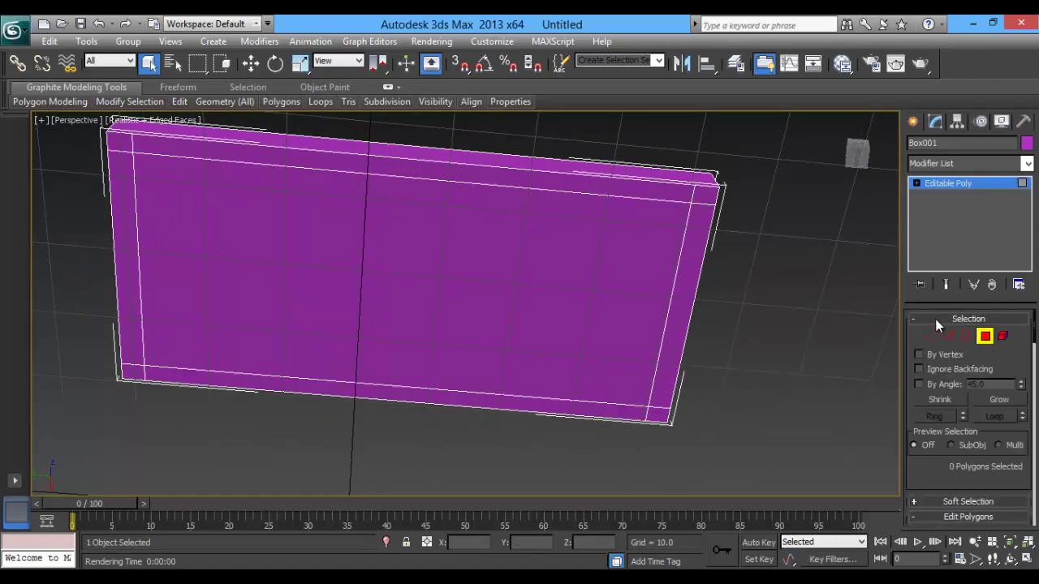
{"action": "left_click", "coordinate": [704, 193]}
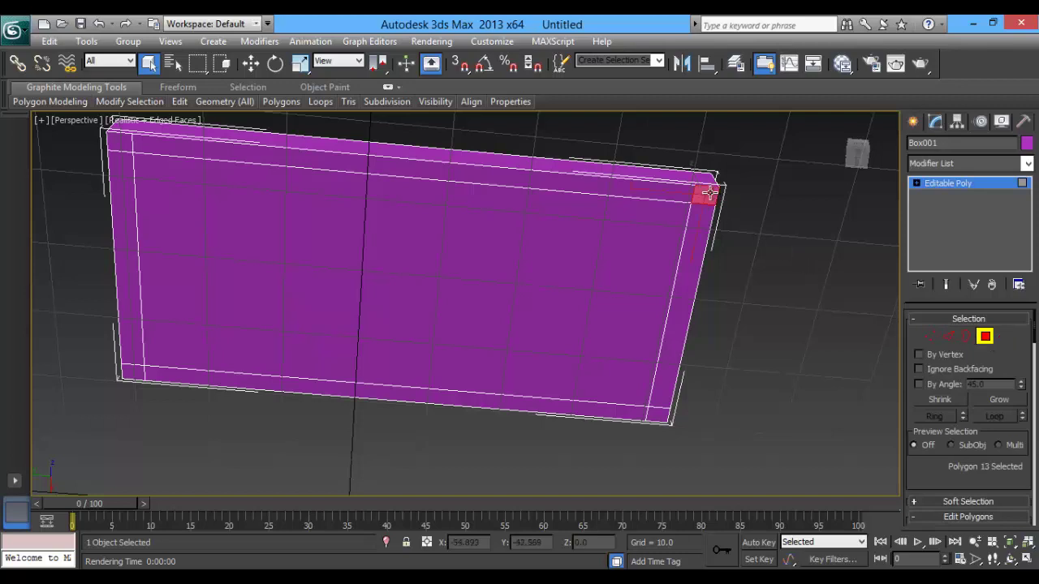
{"action": "left_click", "coordinate": [664, 414], "text": "ctrl"}
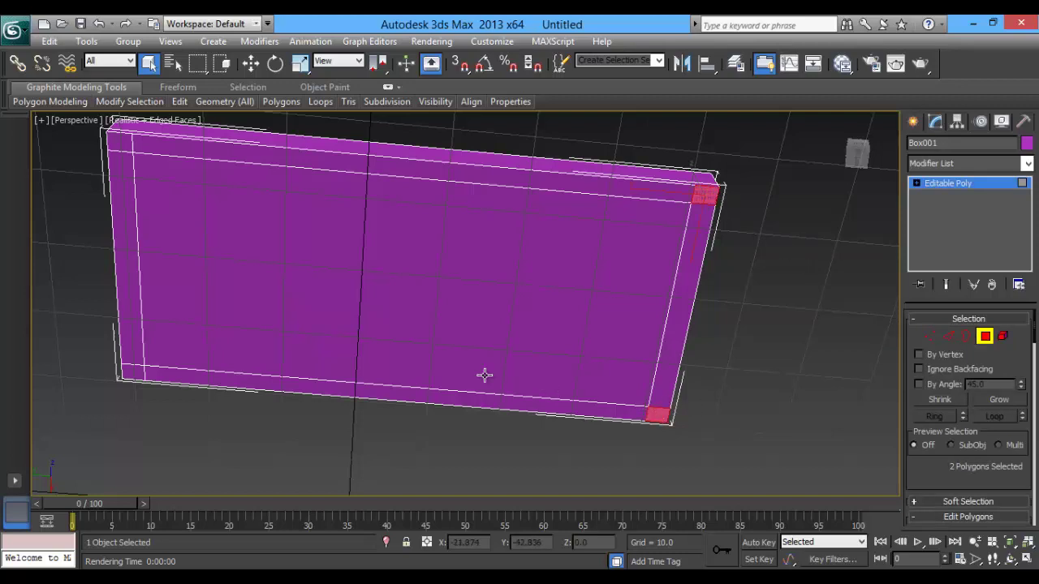
{"action": "left_click", "coordinate": [132, 372], "text": "ctrl"}
{"action": "left_click", "coordinate": [119, 142], "text": "ctrl"}
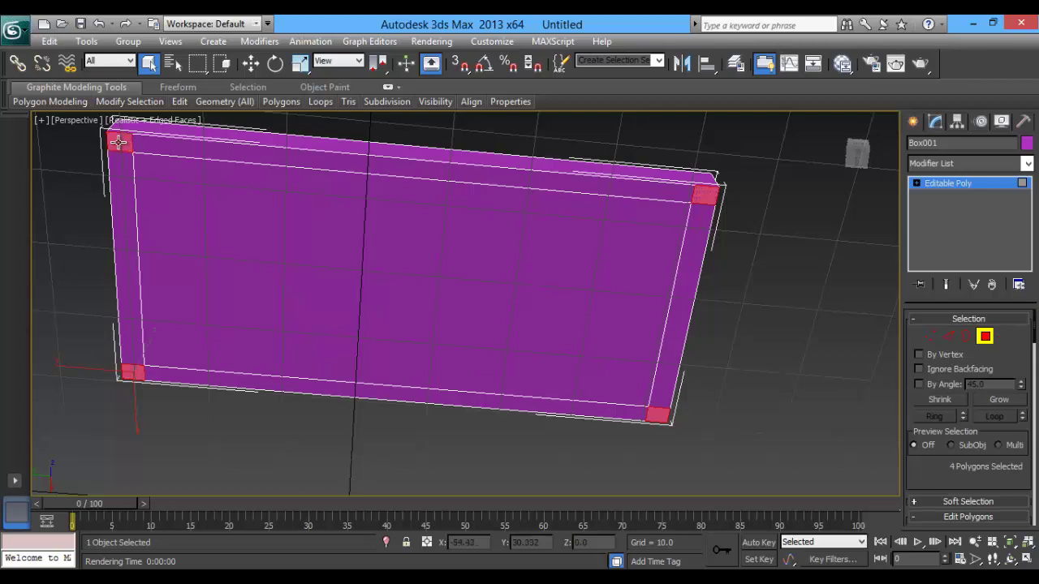
{"action": "scroll", "coordinate": [1003, 455], "scroll_direction": "down", "scroll_amount": 3}
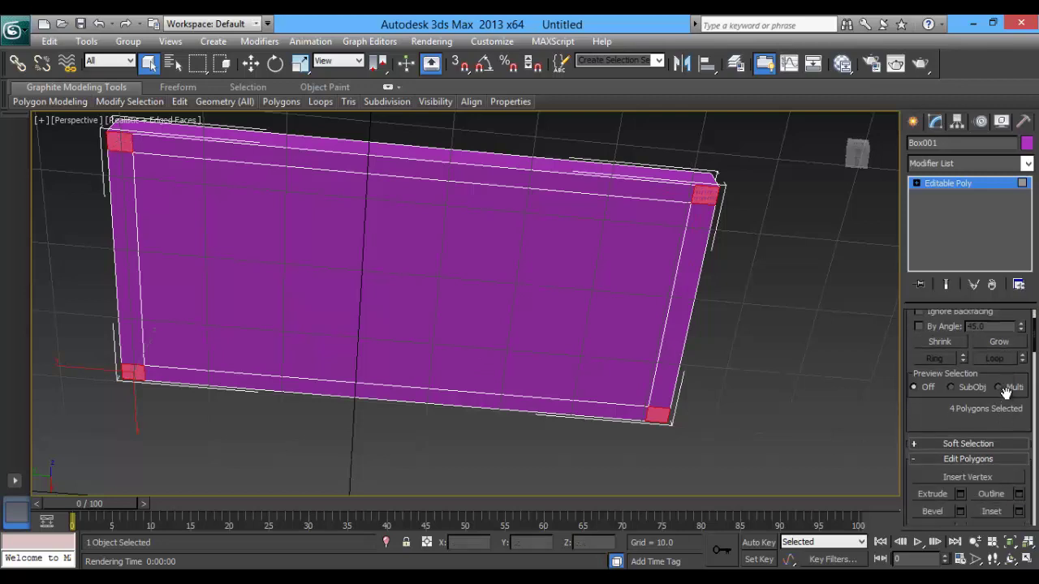
{"action": "scroll", "coordinate": [973, 414], "scroll_direction": "down", "scroll_amount": 3}
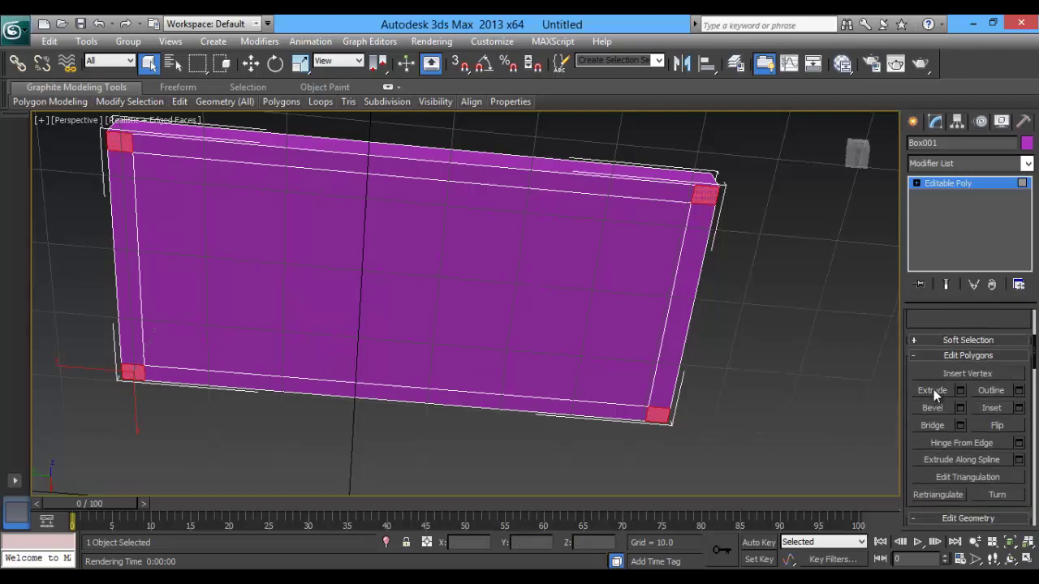
Extrude the corner faces into legs and bevel their ends into flared feet.
{"action": "left_click", "coordinate": [934, 391]}
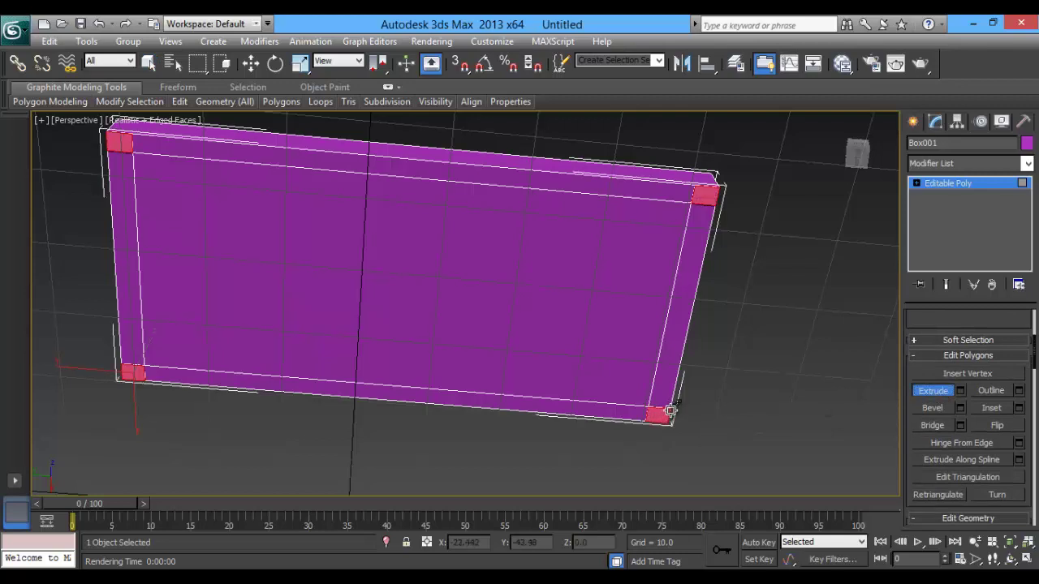
{"action": "left_click_drag", "start_coordinate": [667, 412], "coordinate": [674, 399]}
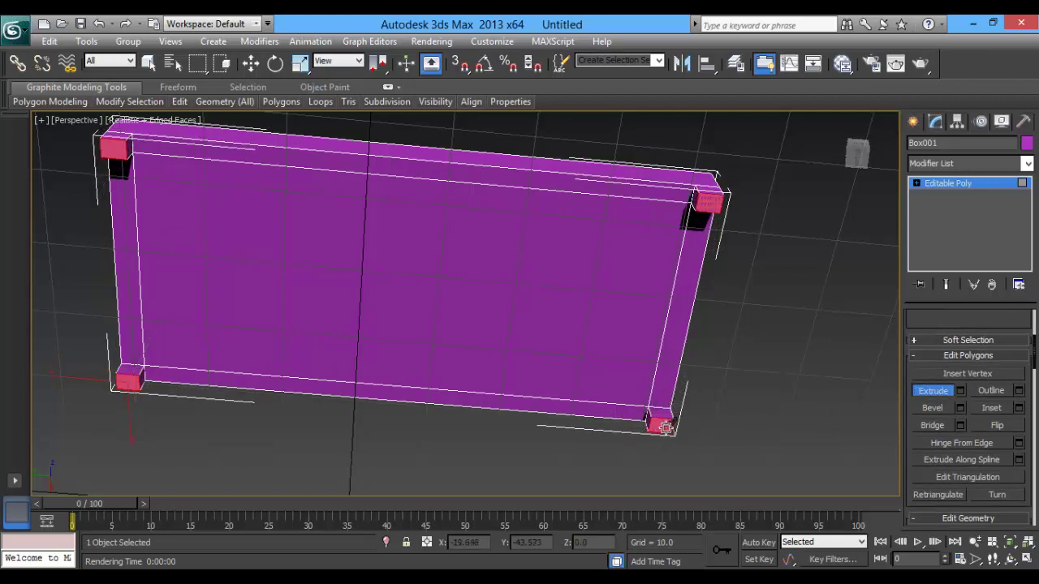
{"action": "left_click_drag", "start_coordinate": [664, 428], "coordinate": [676, 415]}
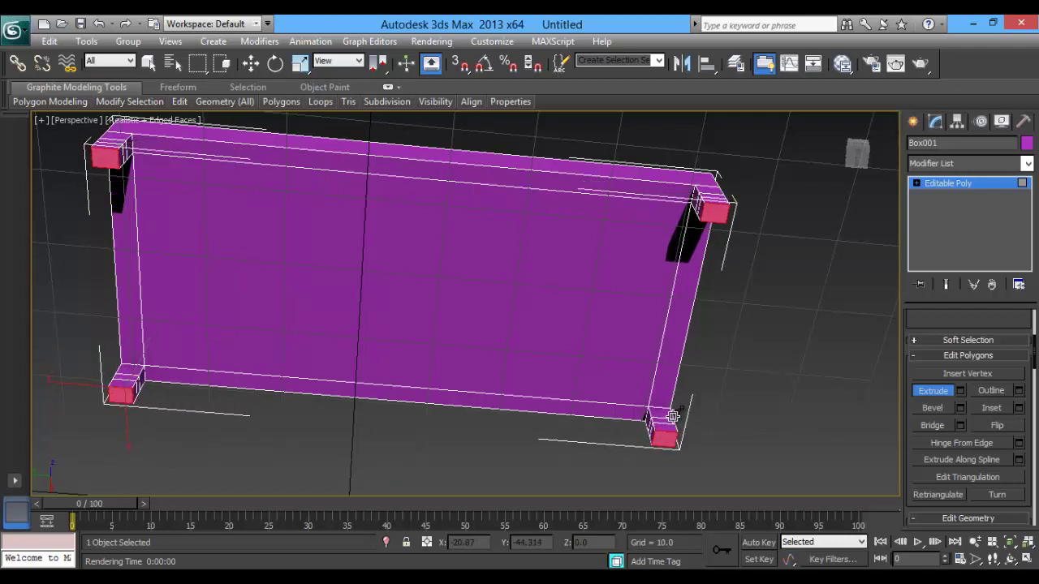
{"action": "left_click", "coordinate": [930, 409]}
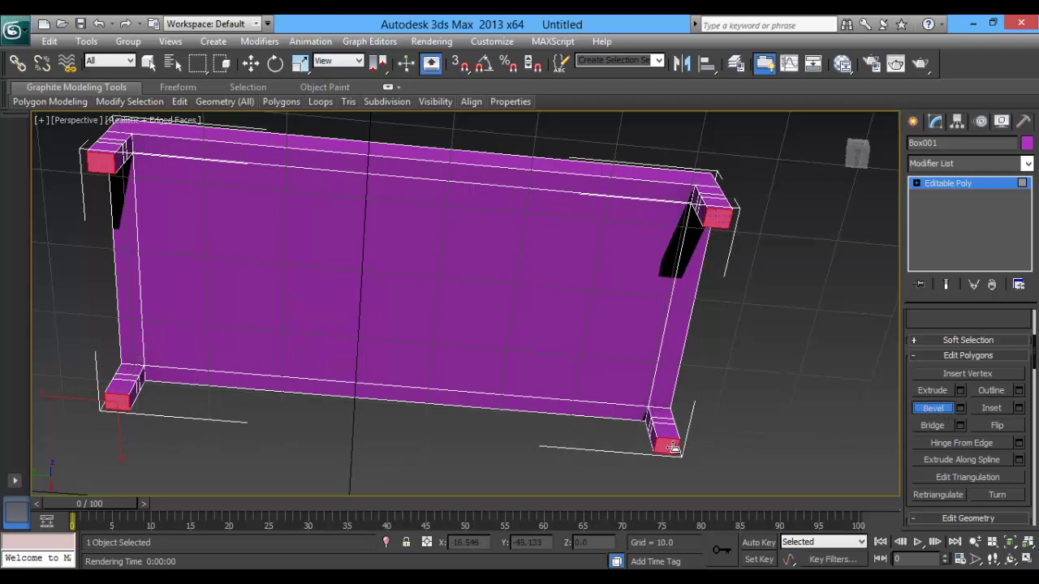
{"action": "left_click_drag", "start_coordinate": [672, 445], "coordinate": [681, 432]}
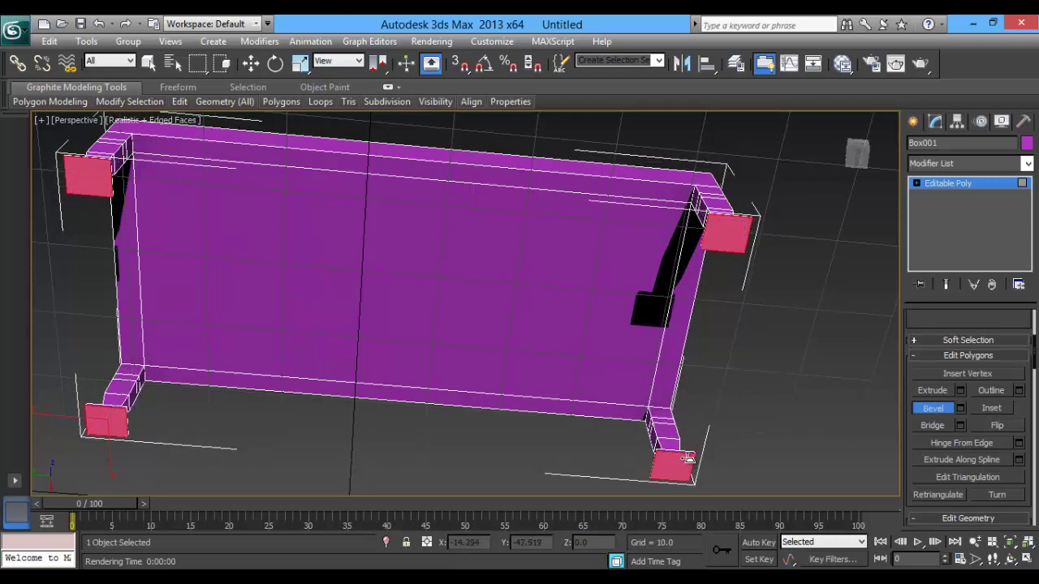
{"action": "left_click", "coordinate": [681, 460]}
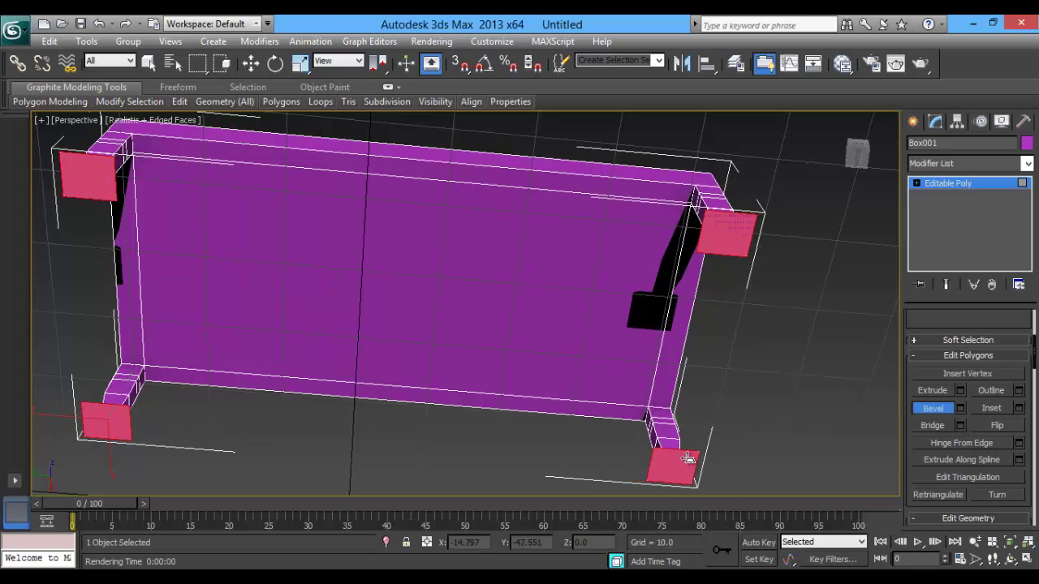
{"action": "left_click", "coordinate": [940, 407]}
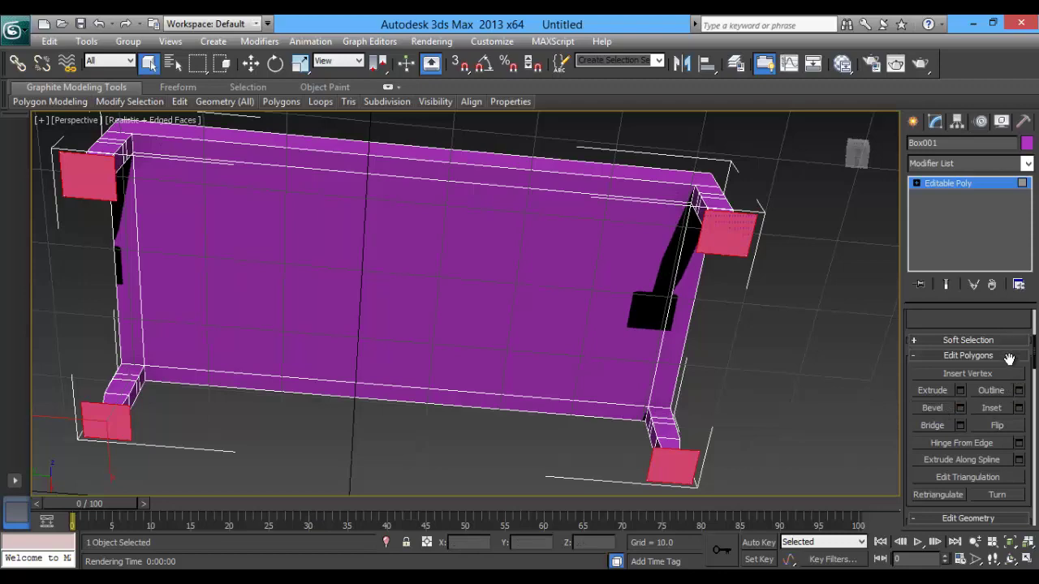
Frame the whole table side-on with Zoom Extents and render a test image.
{"action": "left_click_drag", "start_coordinate": [1011, 324], "coordinate": [989, 502]}
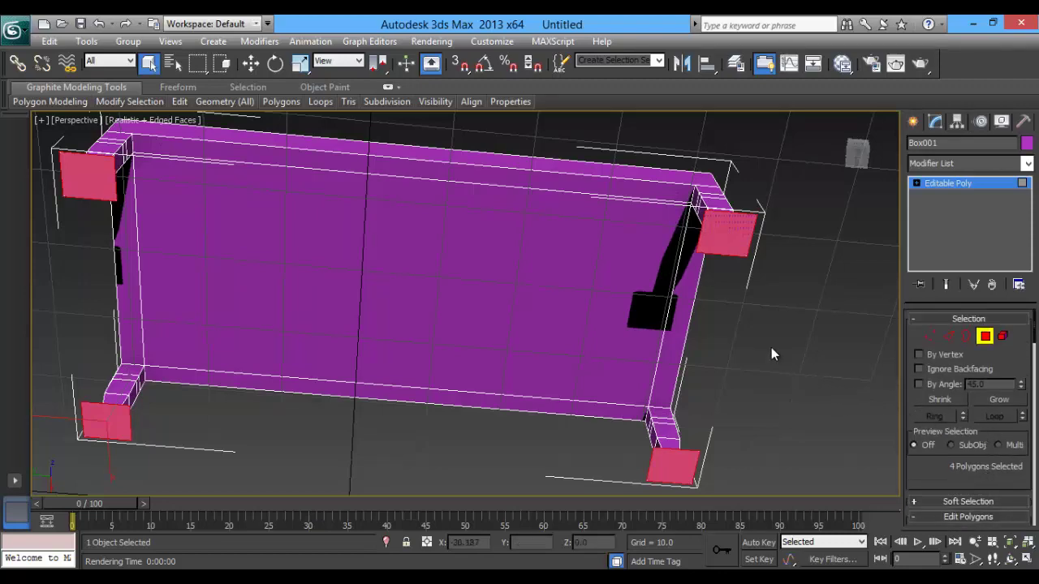
{"action": "mouse_move", "coordinate": [754, 261]}
{"action": "middle_mouse_down", "text": "alt"}
{"action": "mouse_move", "coordinate": [787, 311]}
{"action": "mouse_move", "coordinate": [779, 327]}
{"action": "mouse_move", "coordinate": [732, 339]}
{"action": "mouse_move", "coordinate": [731, 354]}
{"action": "middle_mouse_up", "text": "alt"}
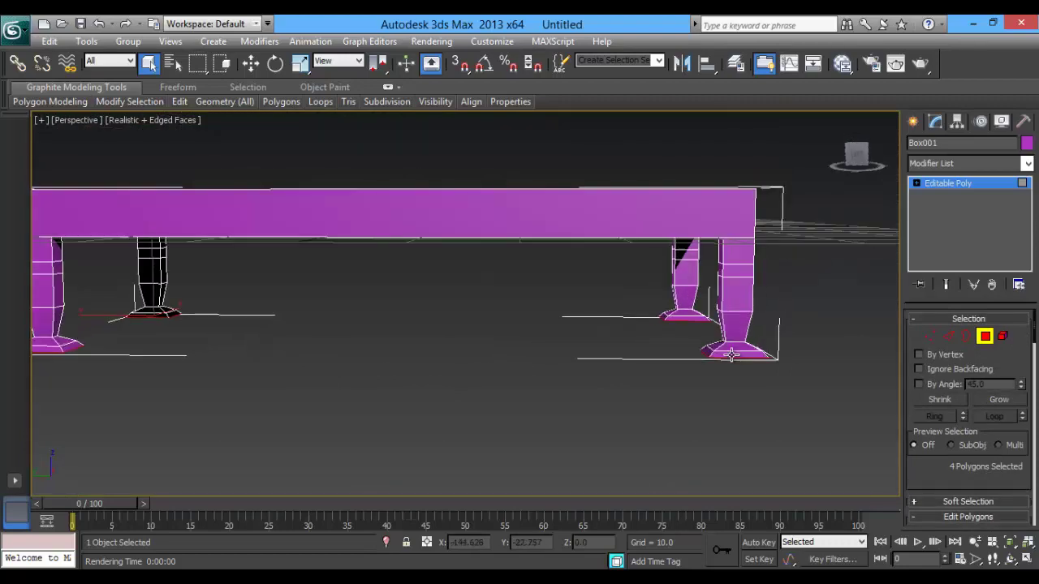
{"action": "key", "text": "z"}
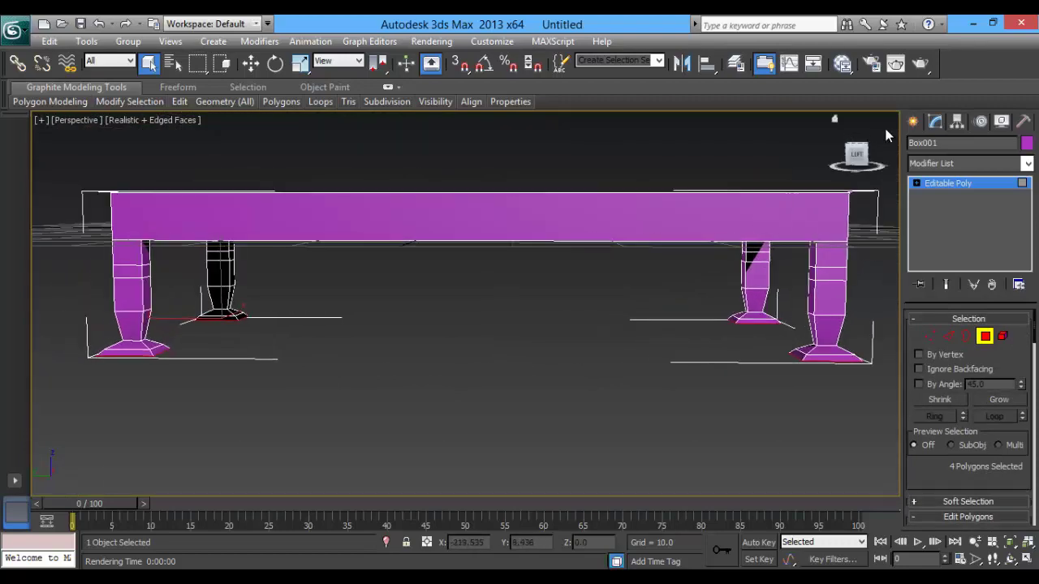
{"action": "left_click", "coordinate": [920, 65]}
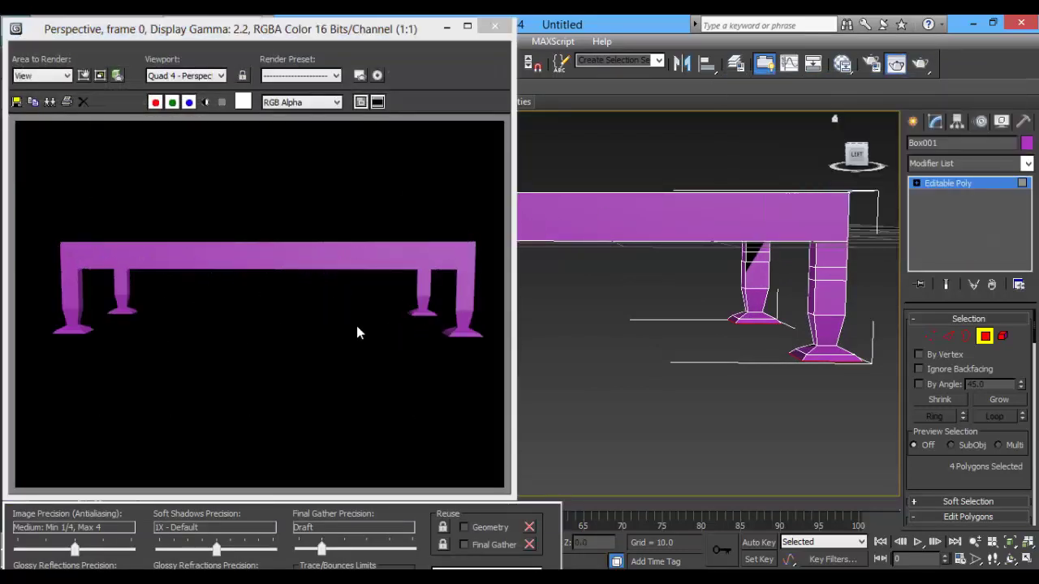
Close the test render and select the inner face of the right leg.
{"action": "left_click", "coordinate": [501, 30]}
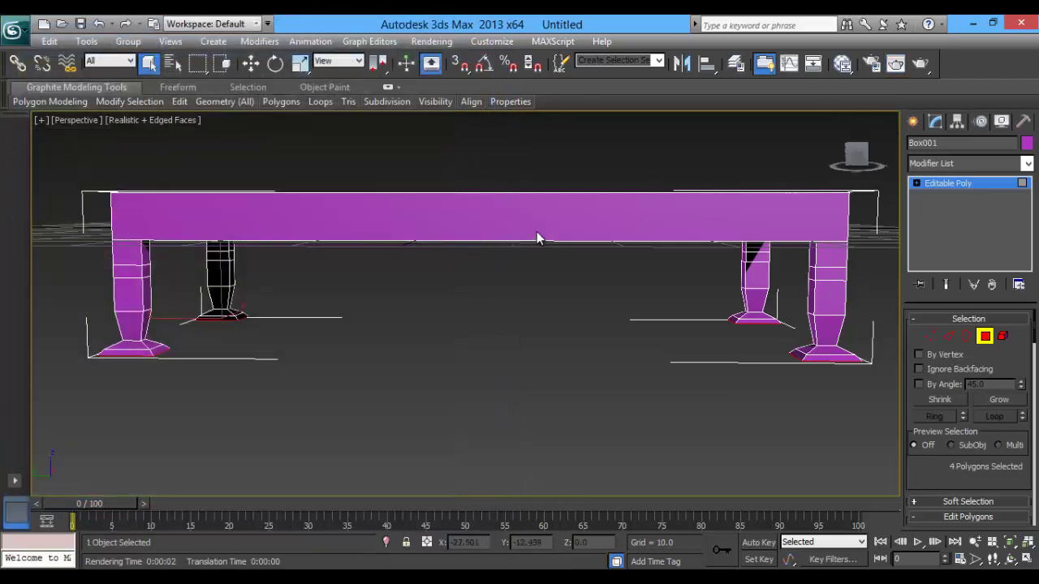
{"action": "left_click", "coordinate": [811, 290]}
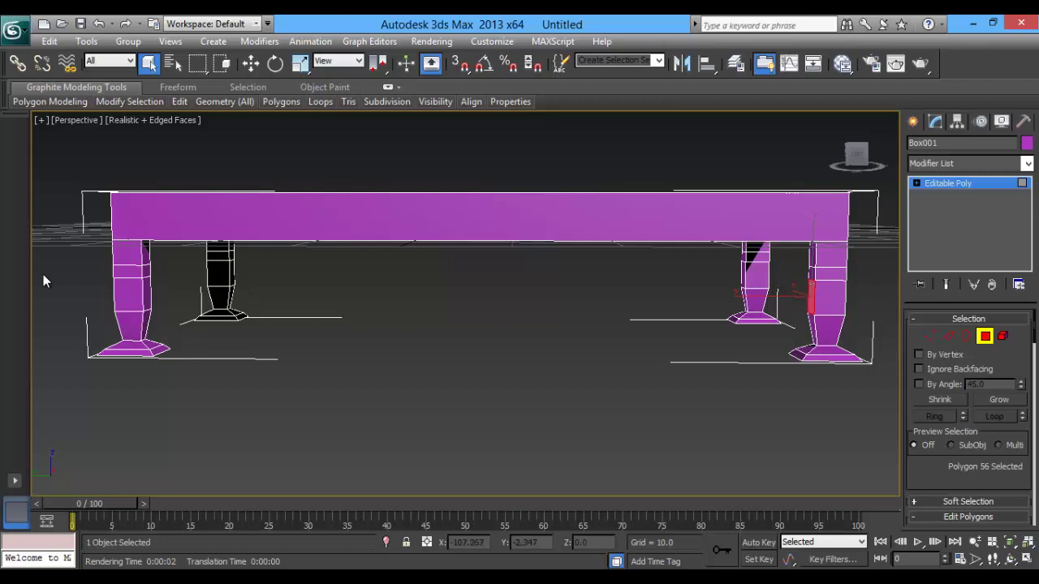
Bridge the facing inner faces of the front legs, then the back legs, into crossbars.
{"action": "left_click", "coordinate": [148, 287], "text": "ctrl"}
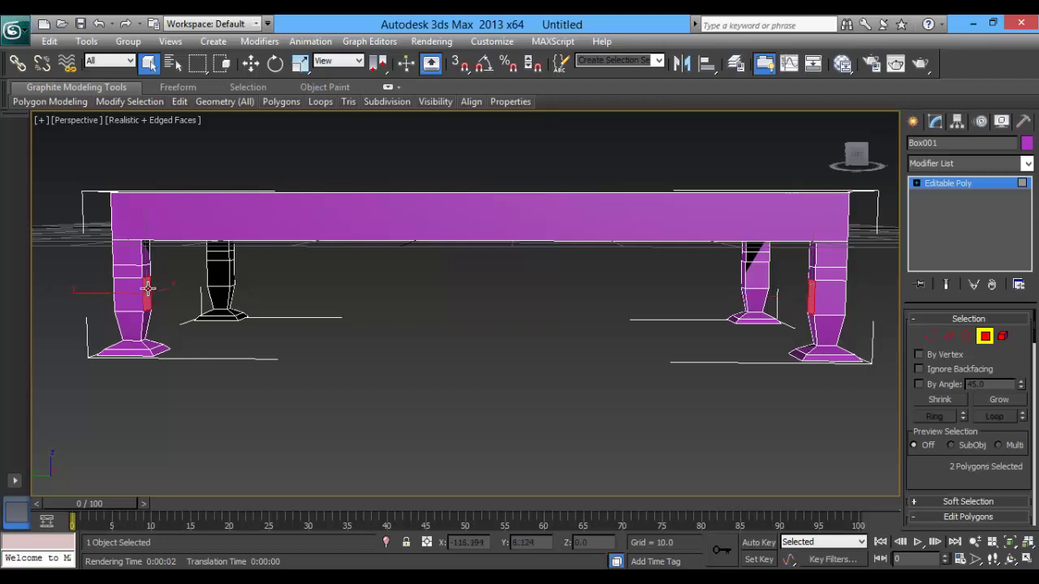
{"action": "scroll", "coordinate": [933, 422], "scroll_direction": "down", "scroll_amount": 5}
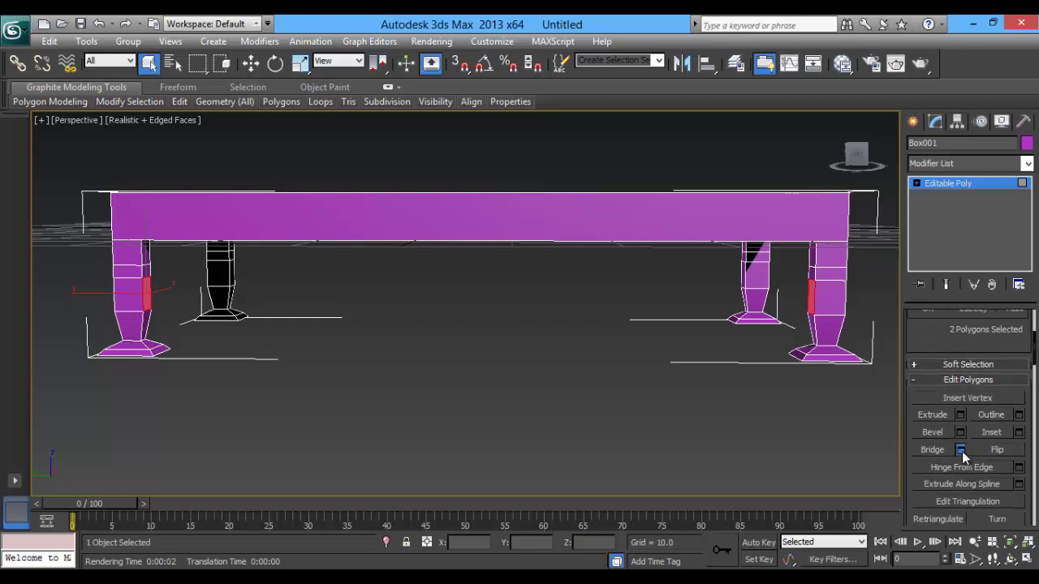
{"action": "left_click", "coordinate": [960, 451]}
{"action": "left_click", "coordinate": [473, 400]}
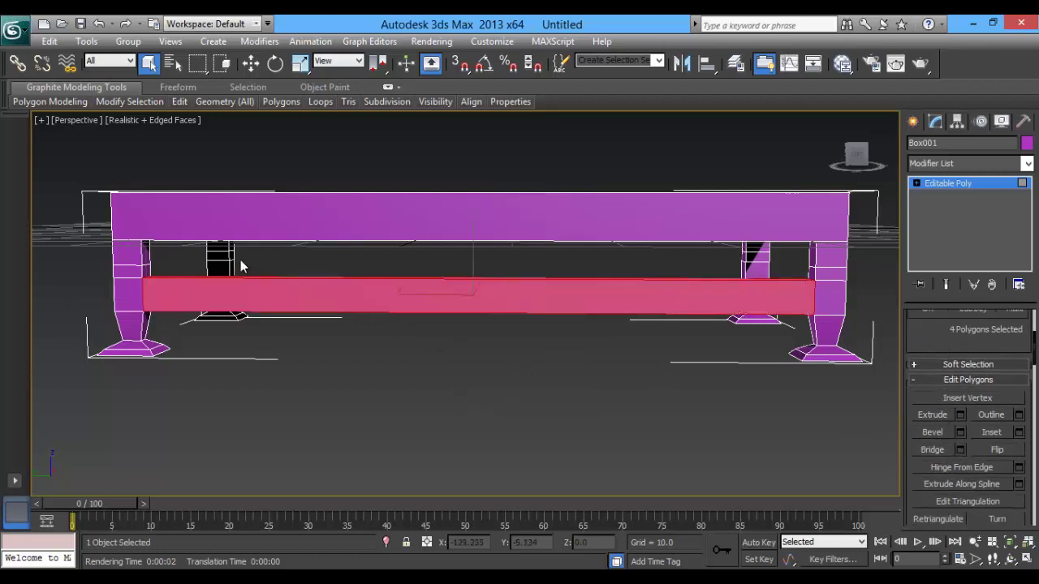
{"action": "left_click", "coordinate": [231, 266]}
{"action": "left_click", "coordinate": [743, 271], "text": "ctrl"}
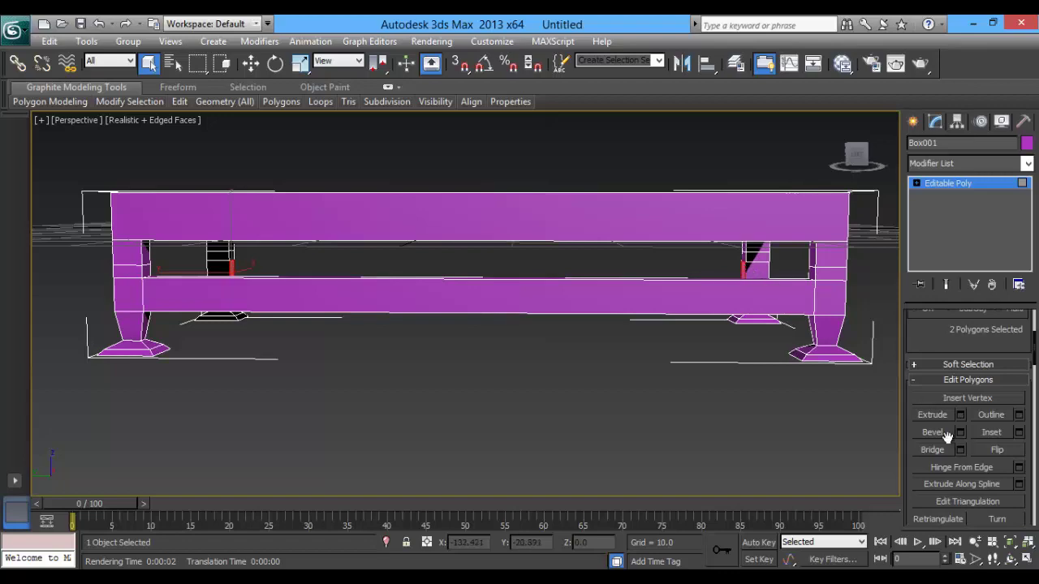
{"action": "left_click", "coordinate": [961, 451]}
{"action": "left_click", "coordinate": [473, 400]}
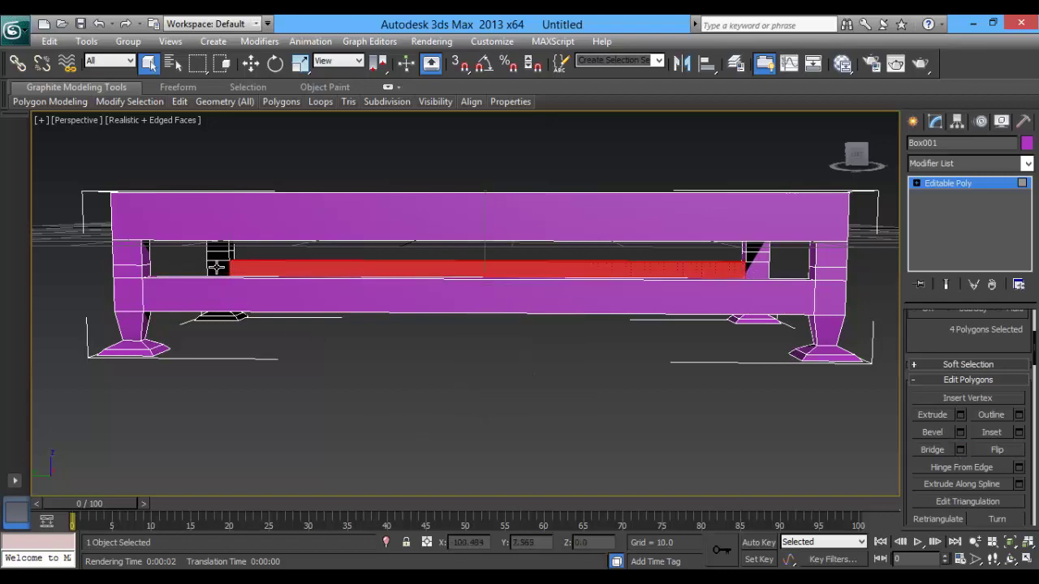
Bridge the side-facing leg faces so crossbars link all four sides, then deselect.
{"action": "left_click", "coordinate": [219, 266]}
{"action": "left_click", "coordinate": [757, 268], "text": "ctrl"}
{"action": "middle_click_drag", "start_coordinate": [700, 324], "coordinate": [528, 326], "text": "alt"}
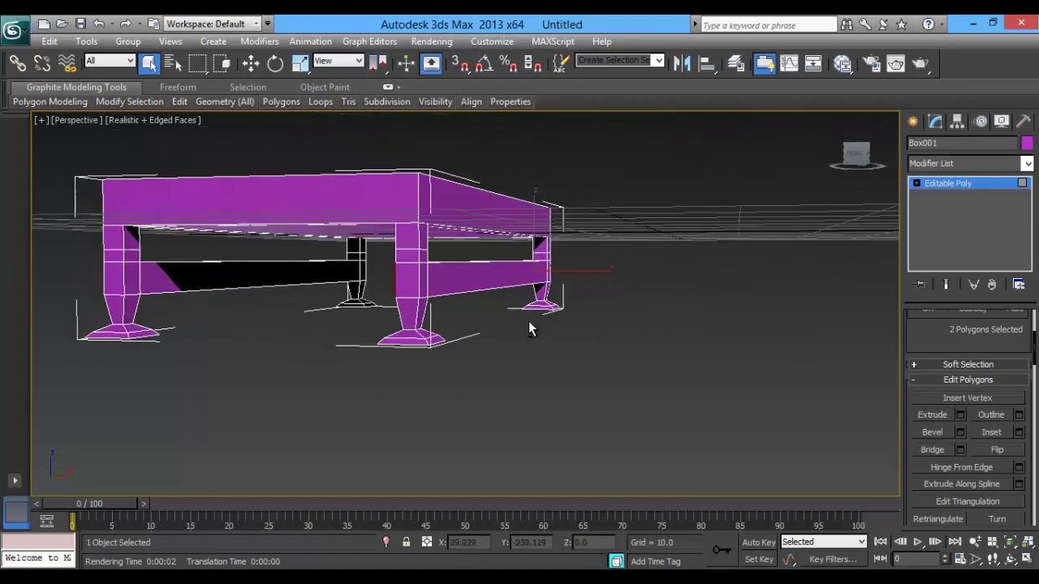
{"action": "left_click", "coordinate": [400, 270], "text": "ctrl"}
{"action": "left_click", "coordinate": [132, 277], "text": "ctrl"}
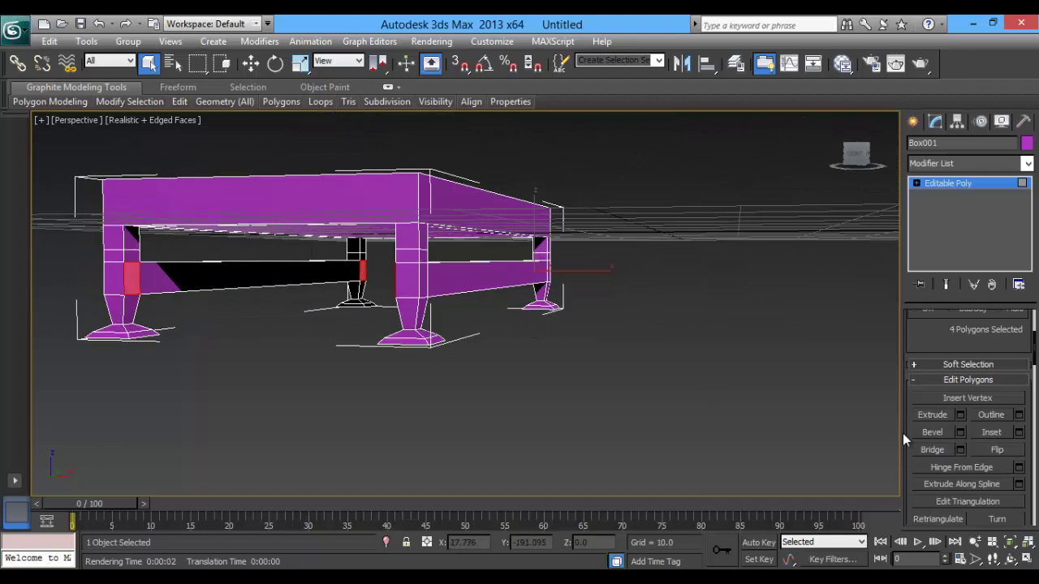
{"action": "left_click", "coordinate": [960, 451]}
{"action": "left_click", "coordinate": [558, 340]}
{"action": "middle_click_drag", "start_coordinate": [552, 373], "coordinate": [529, 368], "text": "alt"}
{"action": "left_click", "coordinate": [564, 373]}
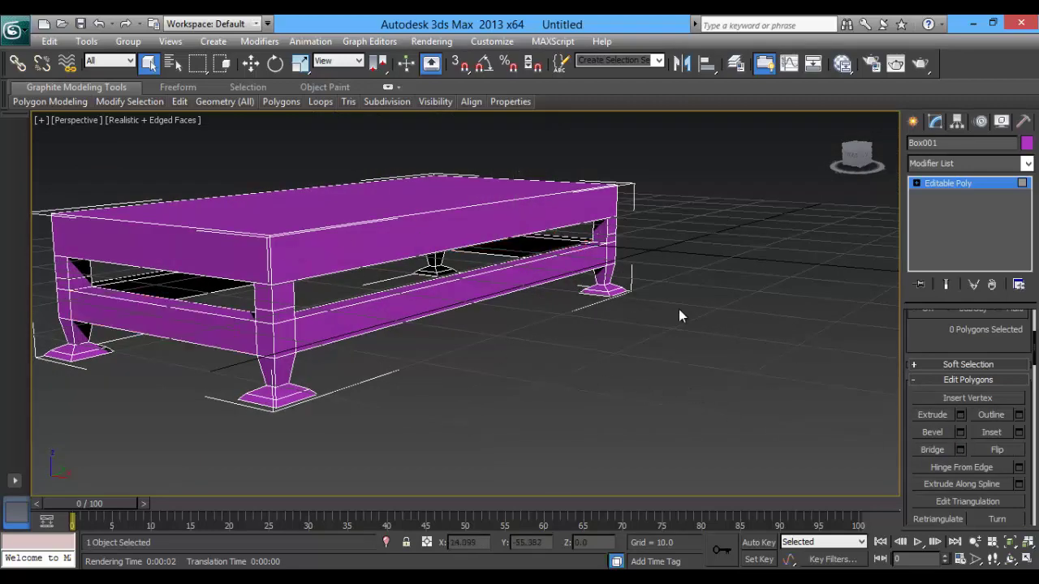
Select all of the table's edges in Edge mode.
{"action": "scroll", "coordinate": [998, 357], "scroll_direction": "up", "scroll_amount": 2}
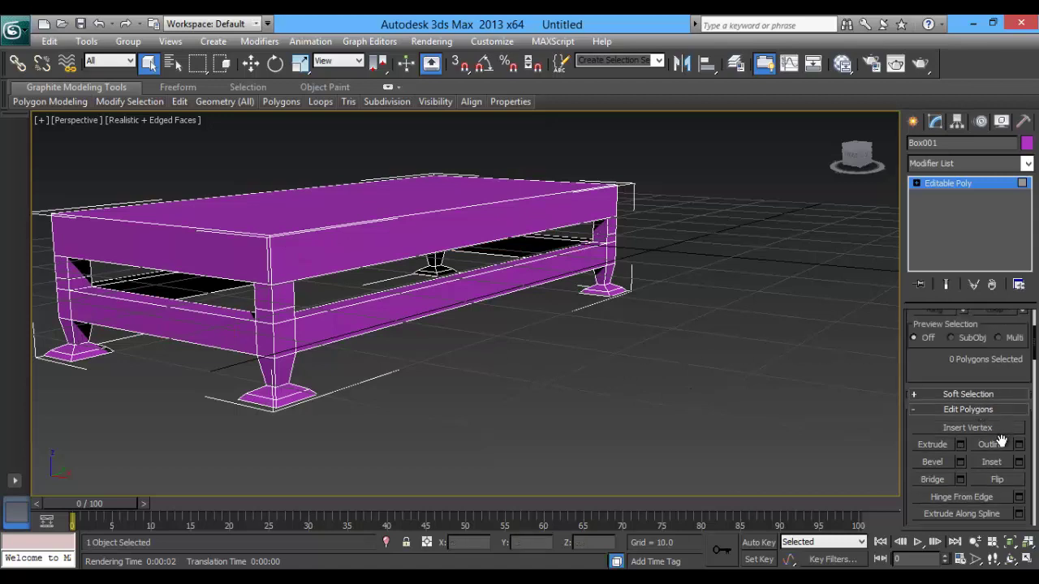
{"action": "scroll", "coordinate": [982, 373], "scroll_direction": "up", "scroll_amount": 2}
{"action": "scroll", "coordinate": [978, 365], "scroll_direction": "up", "scroll_amount": 1}
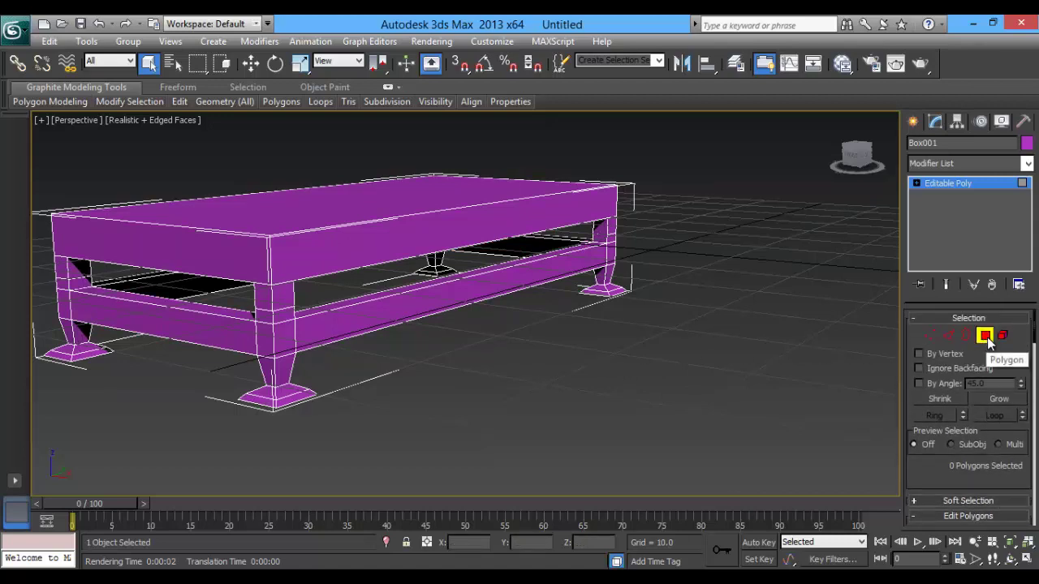
{"action": "left_click", "coordinate": [966, 336]}
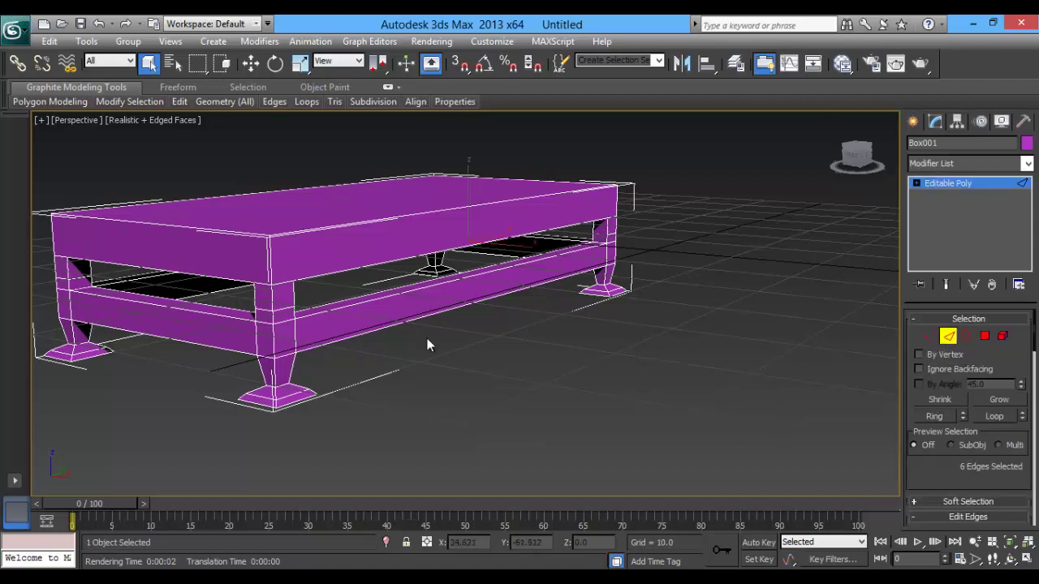
{"action": "middle_click_drag", "start_coordinate": [429, 345], "coordinate": [648, 385]}
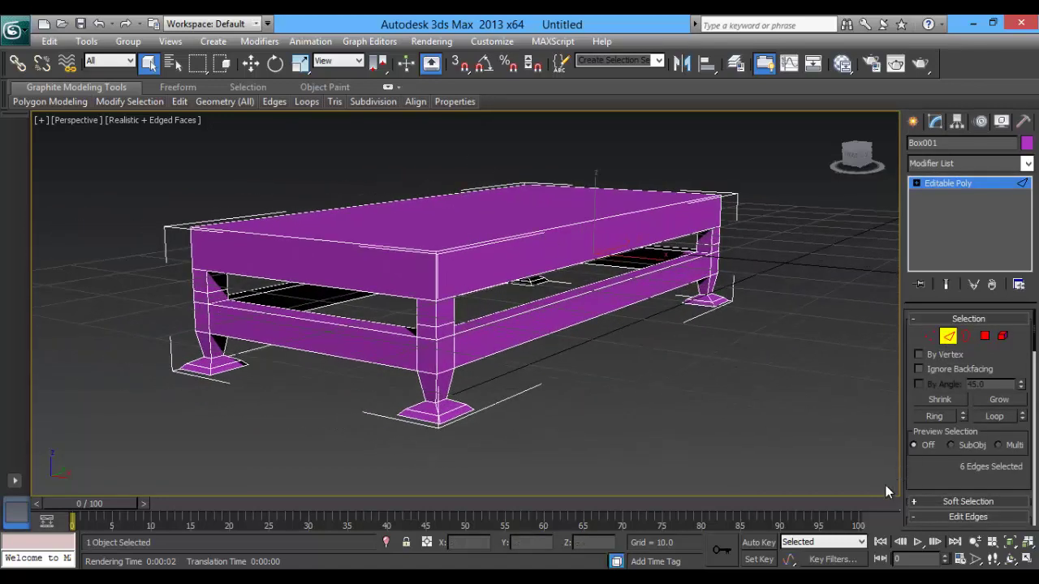
{"action": "left_click_drag", "start_coordinate": [146, 208], "coordinate": [56, 168]}
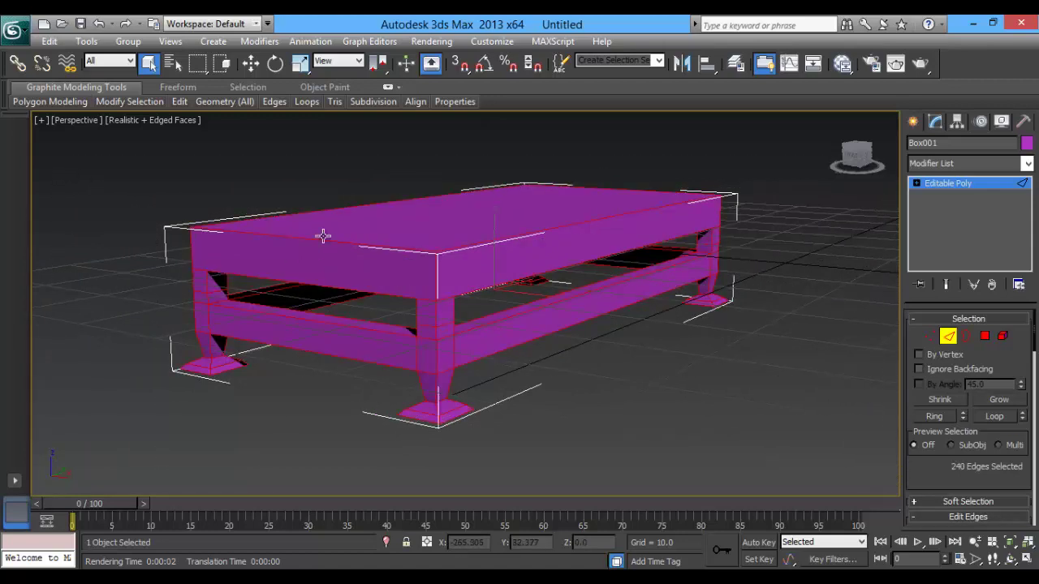
{"action": "left_click_drag", "start_coordinate": [1004, 481], "coordinate": [994, 378]}
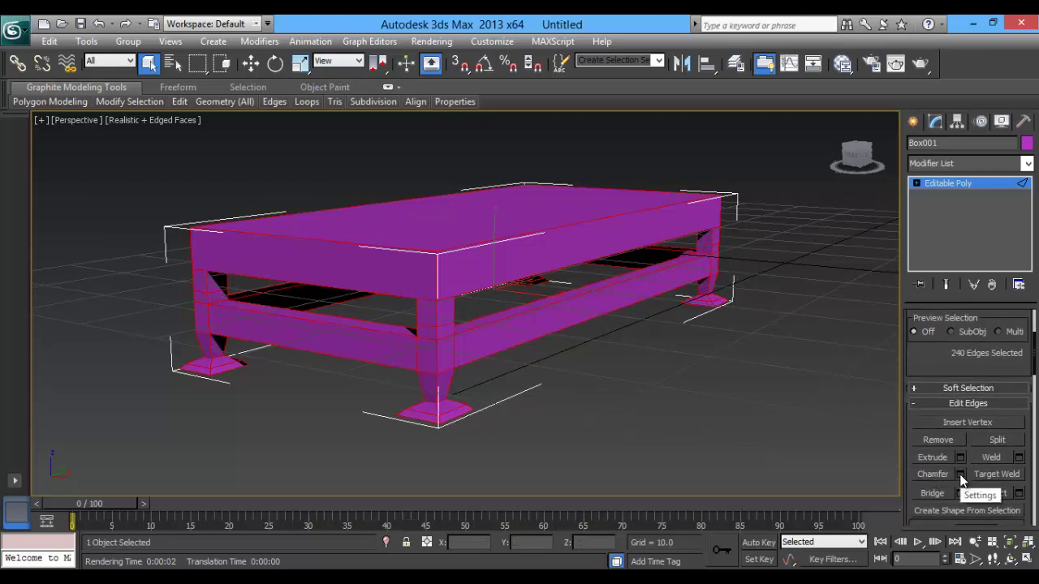
Chamfer the selected edges by 0.25 with one segment, then exit Edge mode and deselect.
{"action": "left_click", "coordinate": [960, 475]}
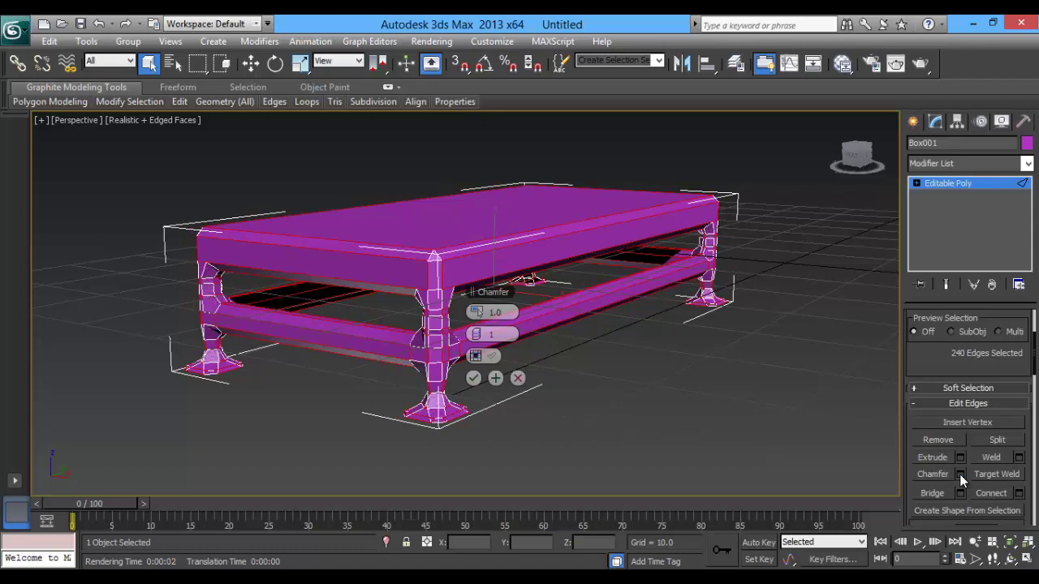
{"action": "left_click_drag", "start_coordinate": [475, 312], "coordinate": [472, 312]}
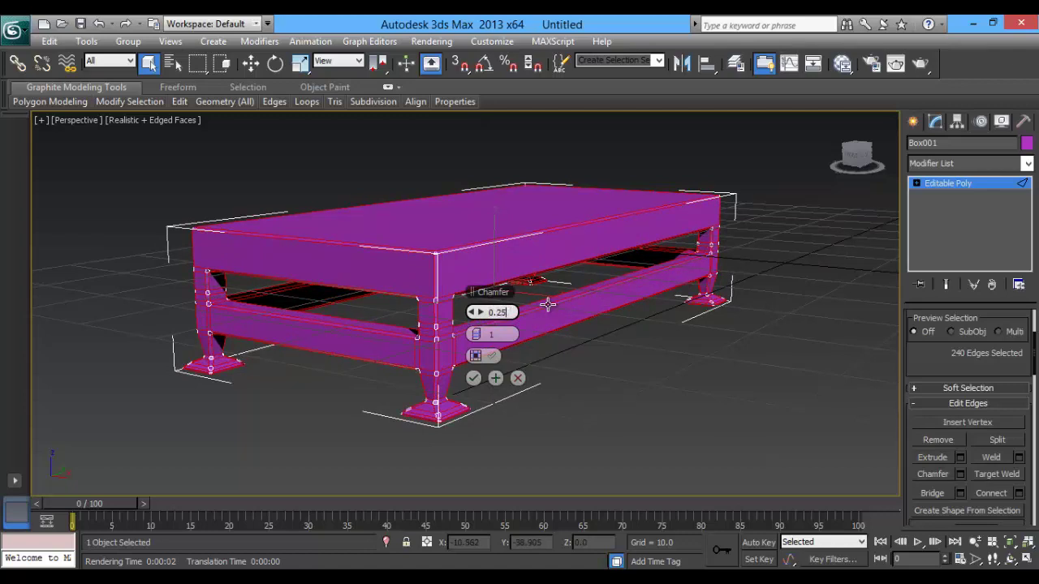
{"action": "left_click", "coordinate": [475, 378]}
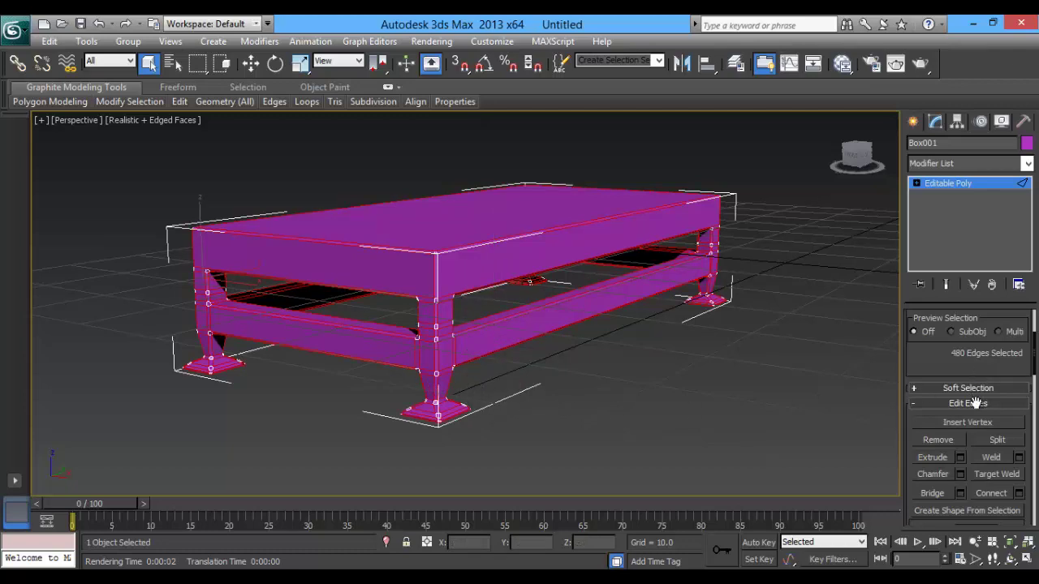
{"action": "left_click_drag", "start_coordinate": [991, 472], "coordinate": [995, 521]}
{"action": "scroll", "coordinate": [971, 390], "scroll_direction": "up", "scroll_amount": 2}
{"action": "left_click", "coordinate": [949, 338]}
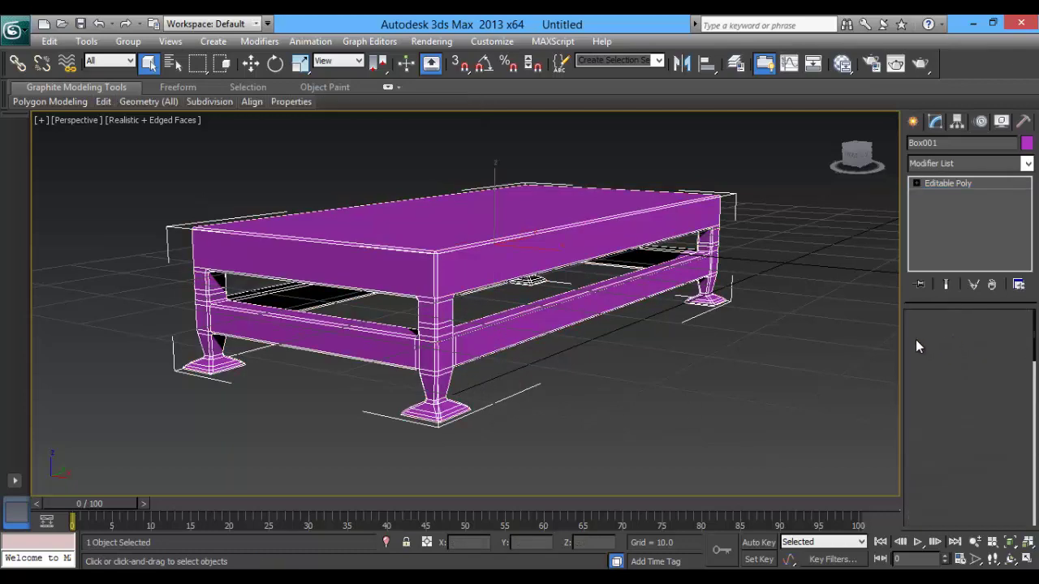
{"action": "left_click", "coordinate": [791, 367]}
Draw a flat 17.972 × 8.351 × 1.175 box on the ground in front of the table.
{"action": "key", "text": "F4"}
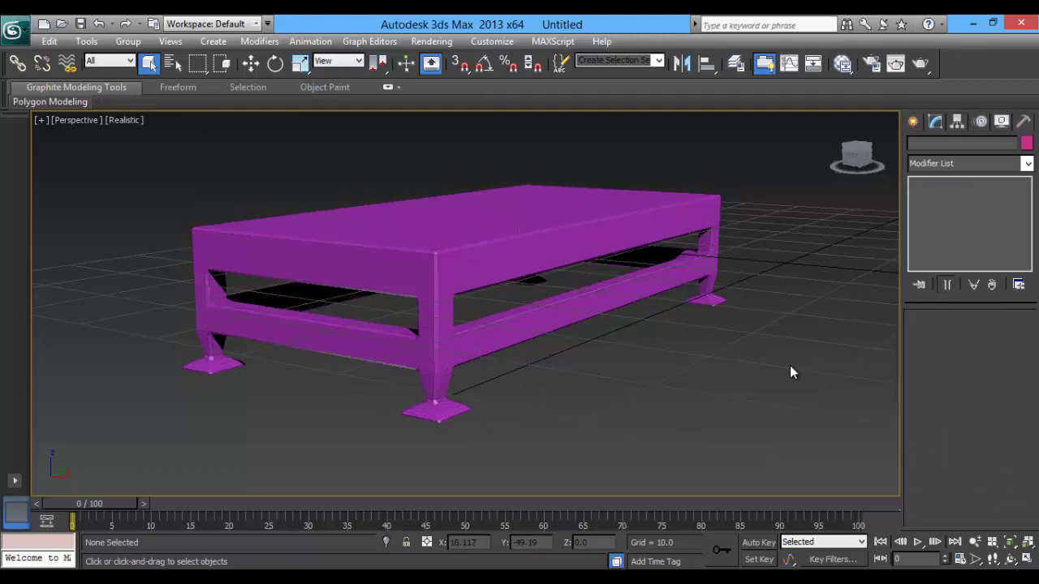
{"action": "mouse_move", "coordinate": [787, 357]}
{"action": "middle_mouse_down", "text": "alt"}
{"action": "mouse_move", "coordinate": [685, 346]}
{"action": "mouse_move", "coordinate": [428, 362]}
{"action": "mouse_move", "coordinate": [568, 384]}
{"action": "mouse_move", "coordinate": [787, 370]}
{"action": "middle_mouse_up", "text": "alt"}
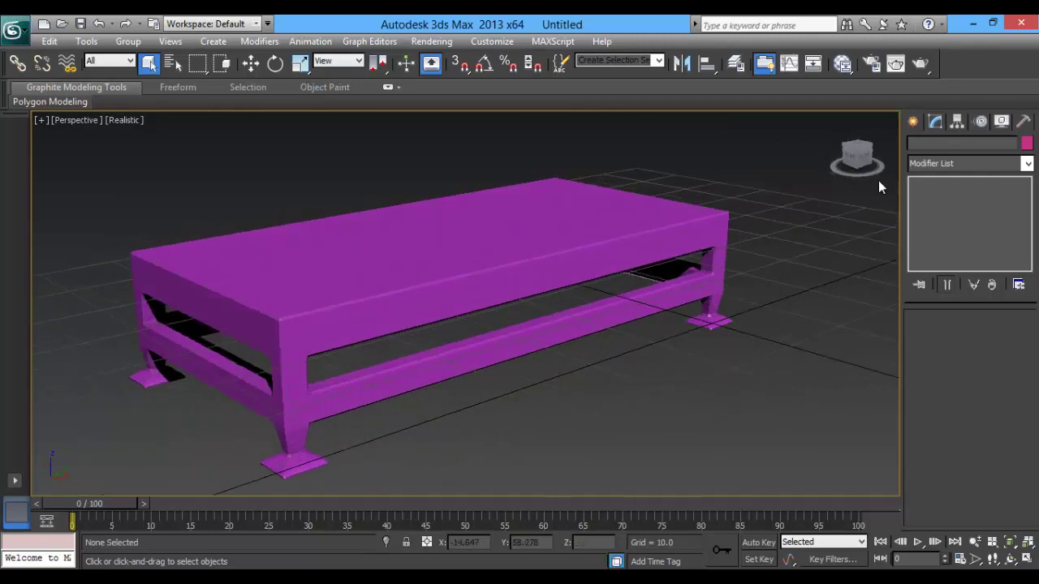
{"action": "left_click", "coordinate": [912, 121]}
{"action": "left_click", "coordinate": [948, 218]}
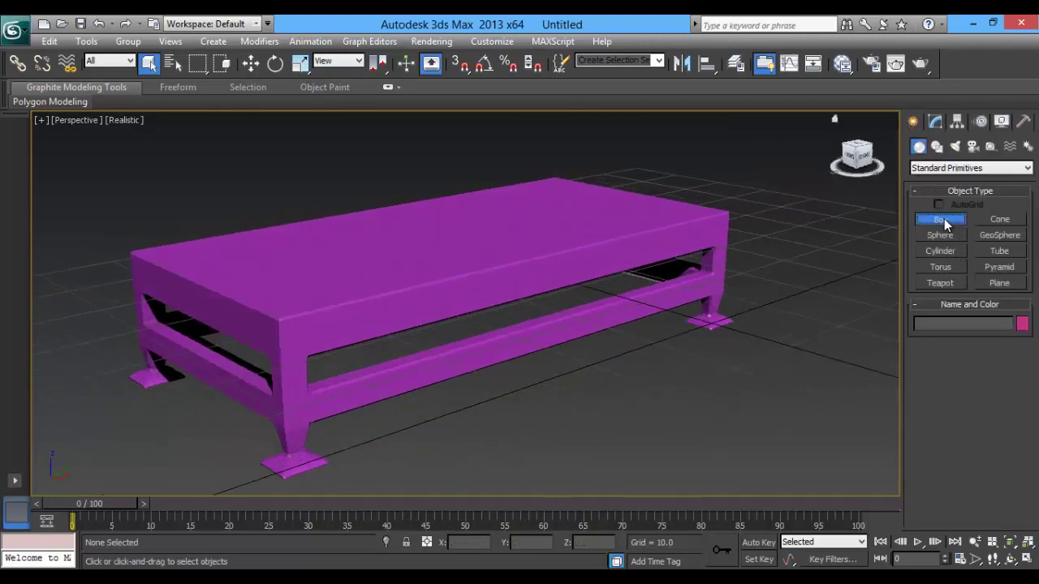
{"action": "left_click_drag", "start_coordinate": [624, 430], "coordinate": [570, 497]}
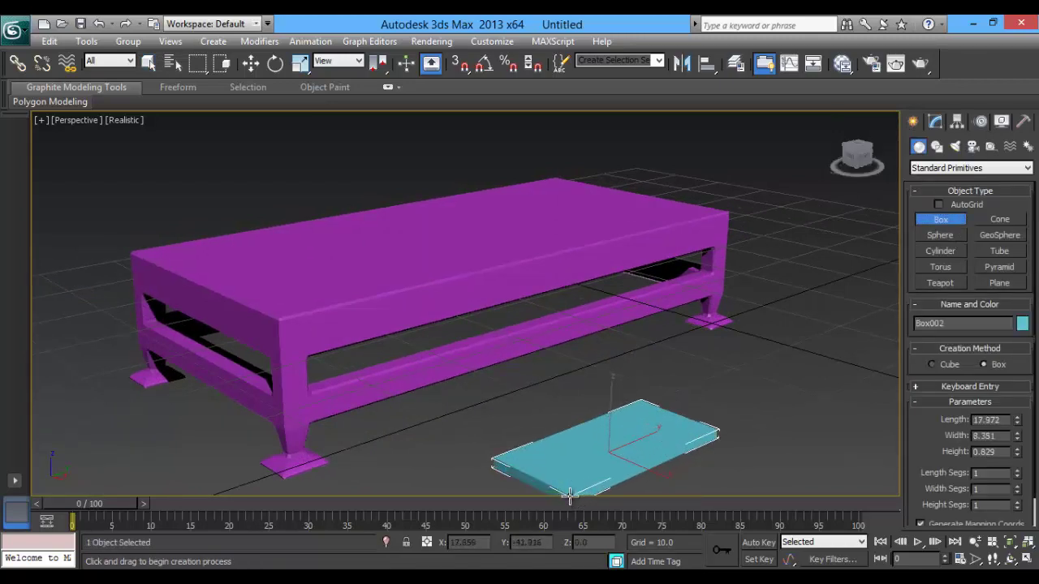
{"action": "middle_click_drag", "start_coordinate": [457, 457], "coordinate": [431, 405]}
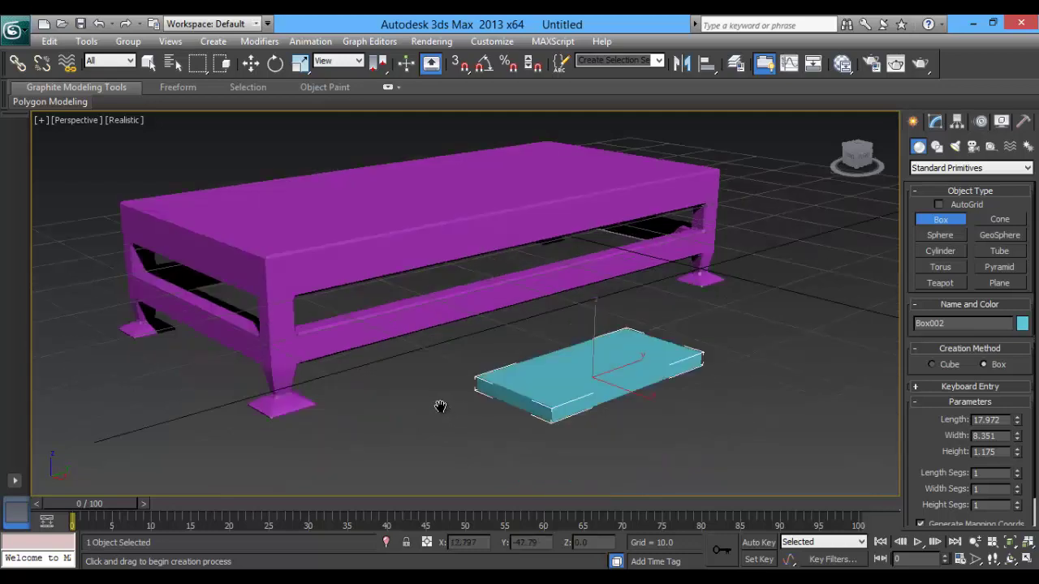
{"action": "key", "text": "F4"}
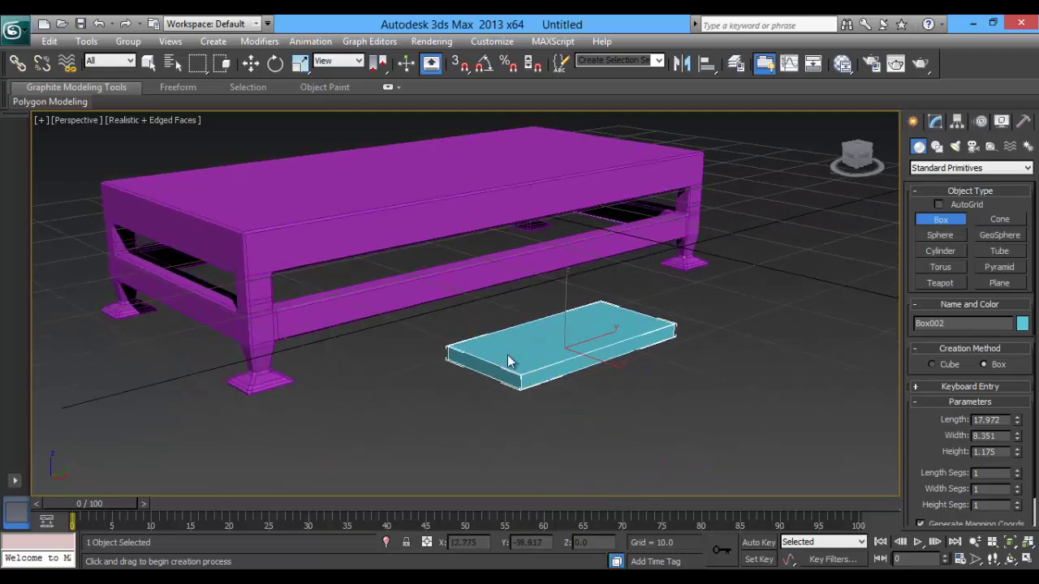
{"action": "right_click", "coordinate": [508, 355]}
{"action": "right_click", "coordinate": [519, 360]}
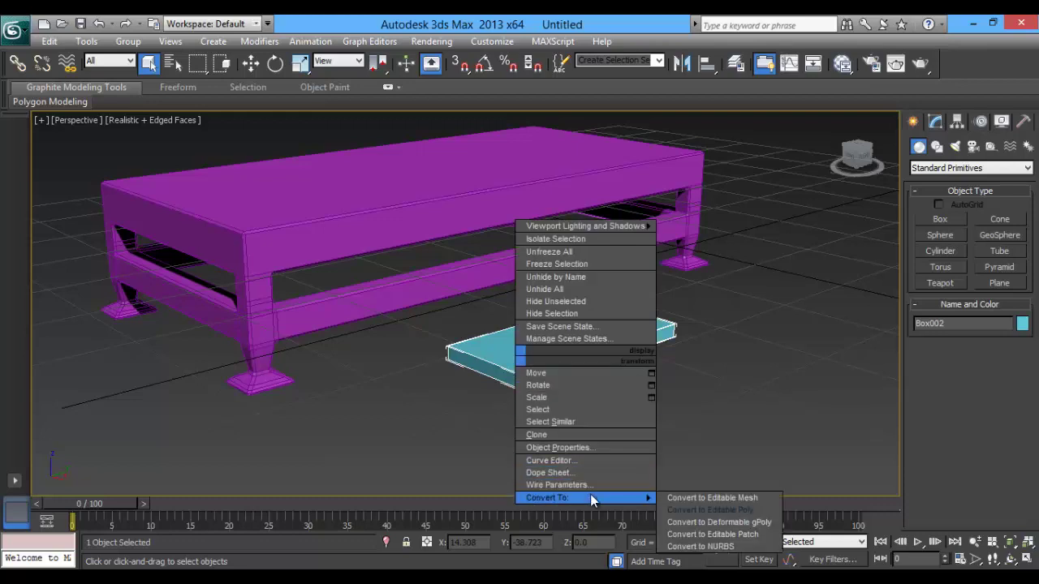
Convert the cyan box to Editable Poly and select all its edges.
{"action": "left_click", "coordinate": [709, 509]}
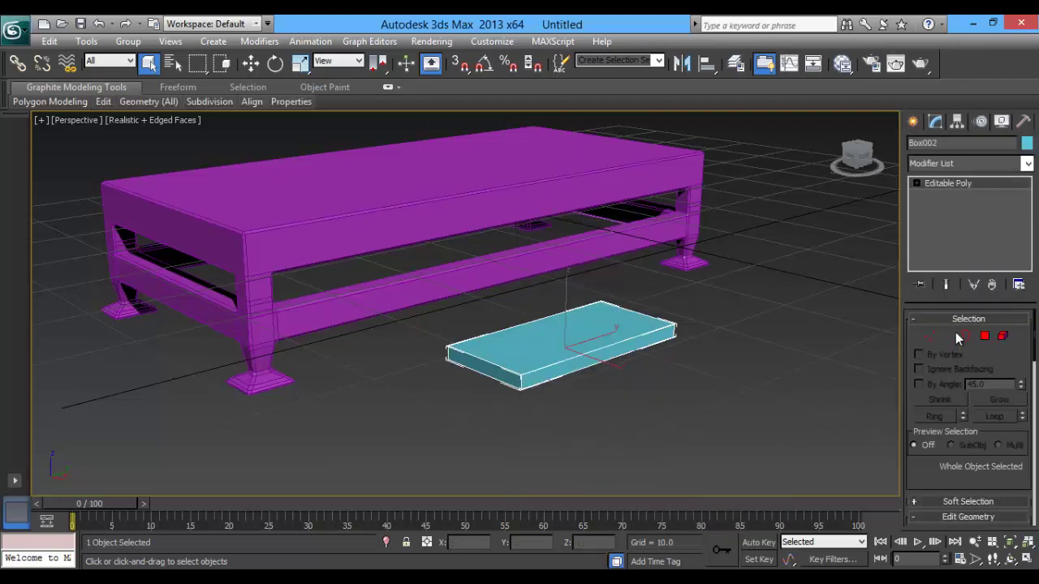
{"action": "left_click", "coordinate": [951, 334]}
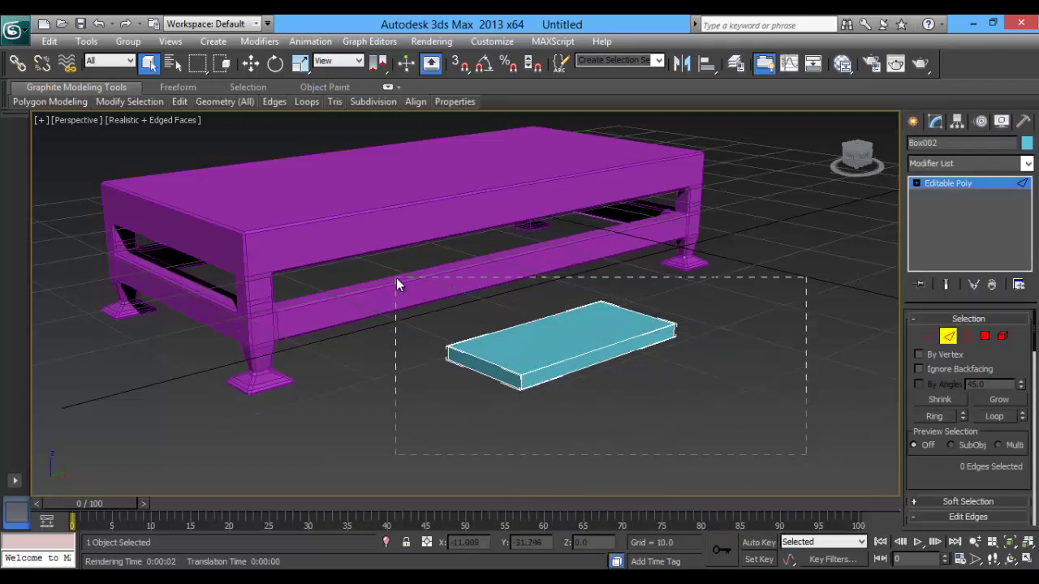
{"action": "left_click_drag", "start_coordinate": [417, 290], "coordinate": [396, 277]}
{"action": "scroll", "coordinate": [1004, 410], "scroll_direction": "down", "scroll_amount": 1}
{"action": "scroll", "coordinate": [1004, 410], "scroll_direction": "down", "scroll_amount": 3}
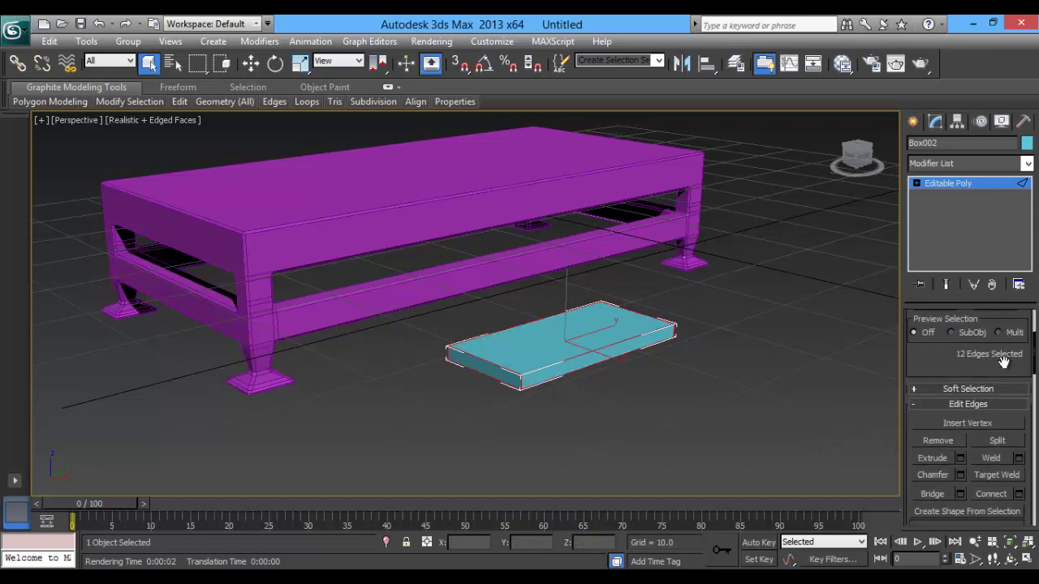
Chamfer the selected edges by 0.126, then deselect and leave Edge mode.
{"action": "left_click", "coordinate": [959, 468]}
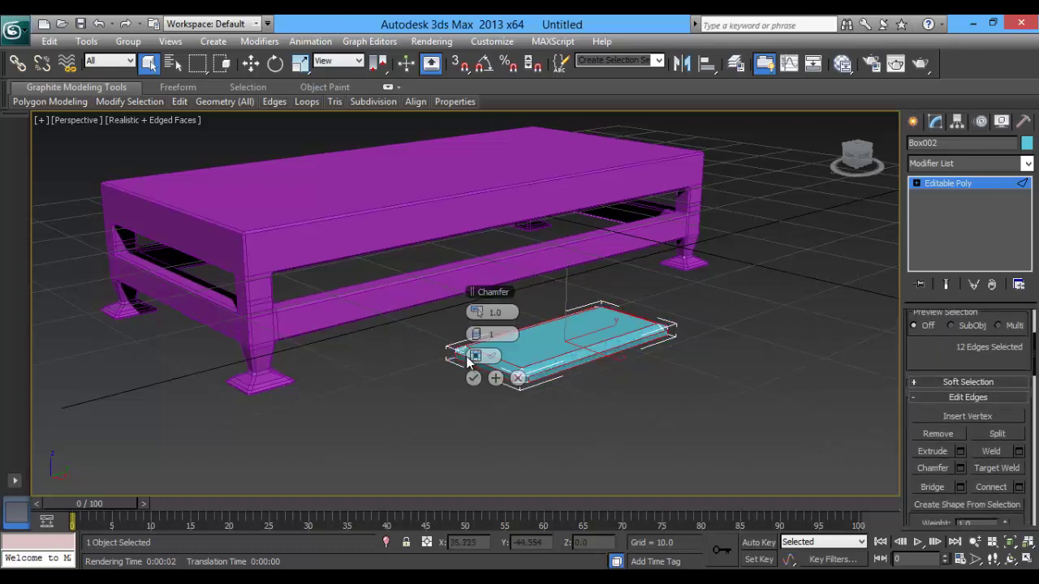
{"action": "left_click_drag", "start_coordinate": [473, 312], "coordinate": [475, 327]}
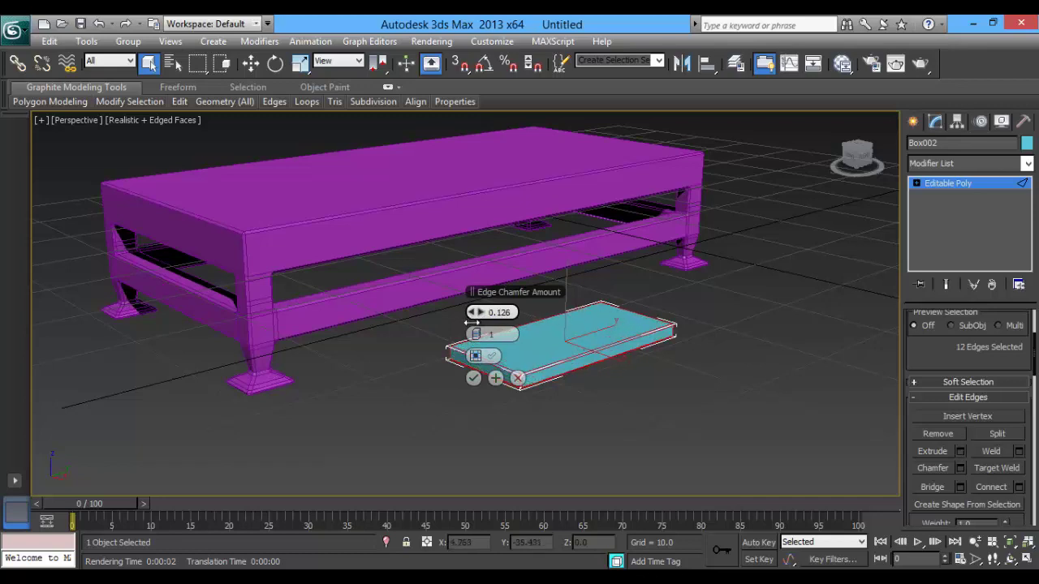
{"action": "left_click", "coordinate": [473, 378]}
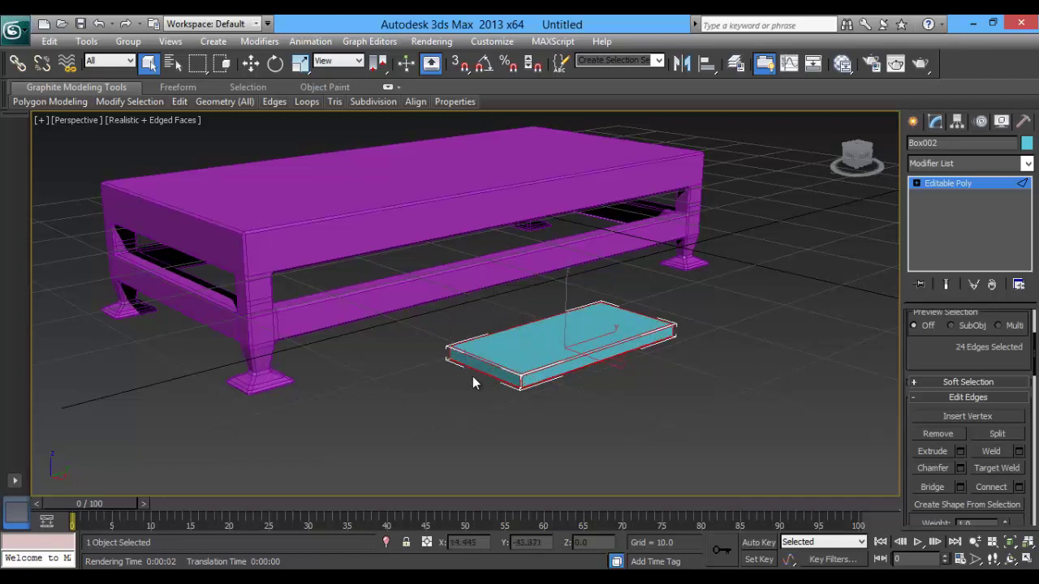
{"action": "left_click", "coordinate": [769, 420]}
{"action": "scroll", "coordinate": [973, 405], "scroll_direction": "up", "scroll_amount": 3}
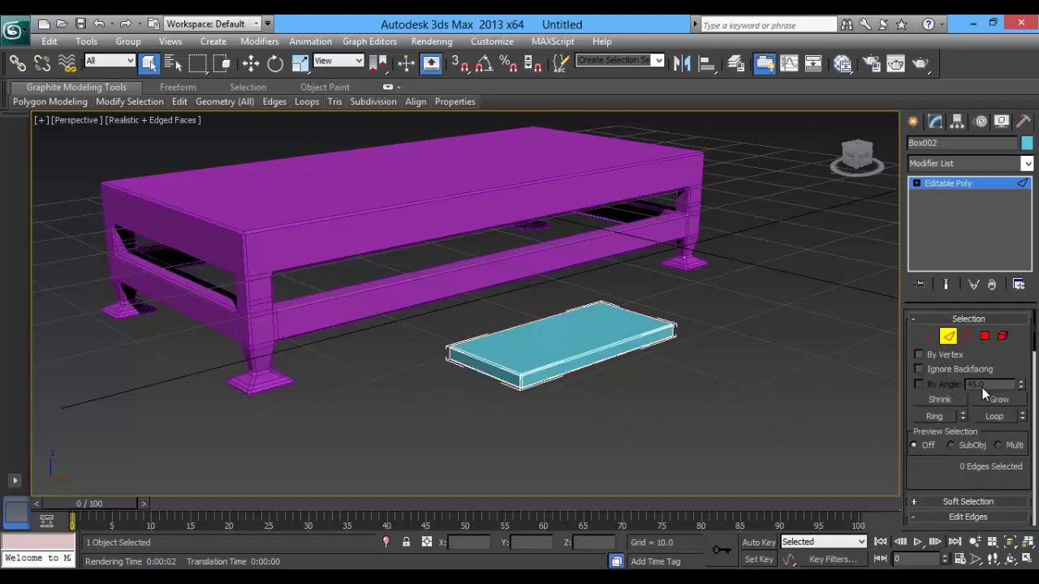
{"action": "left_click", "coordinate": [956, 339]}
Deselect the box and change viewports to get a side view of the table.
{"action": "left_click", "coordinate": [685, 413]}
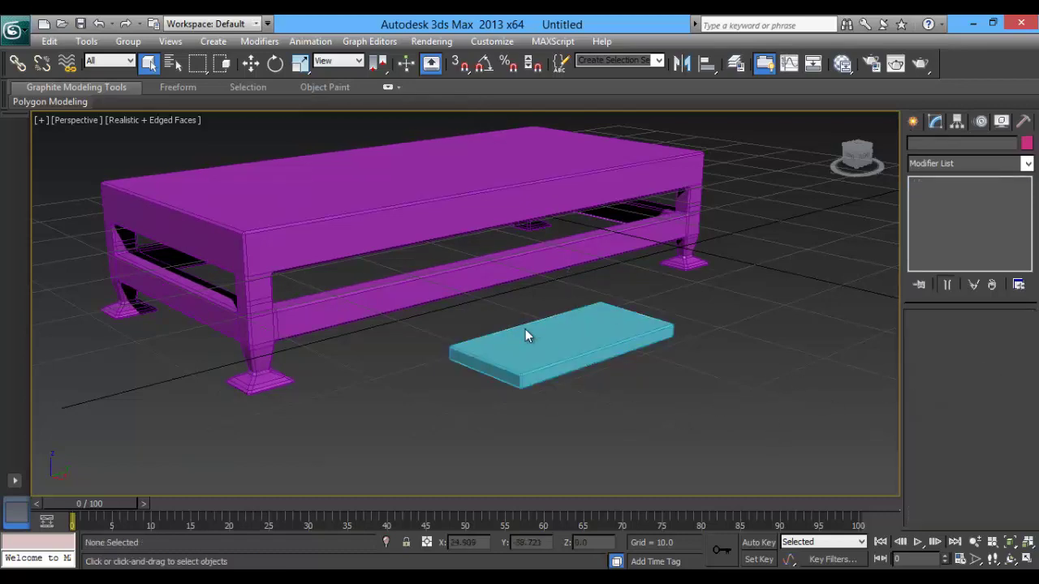
{"action": "left_click", "coordinate": [254, 72]}
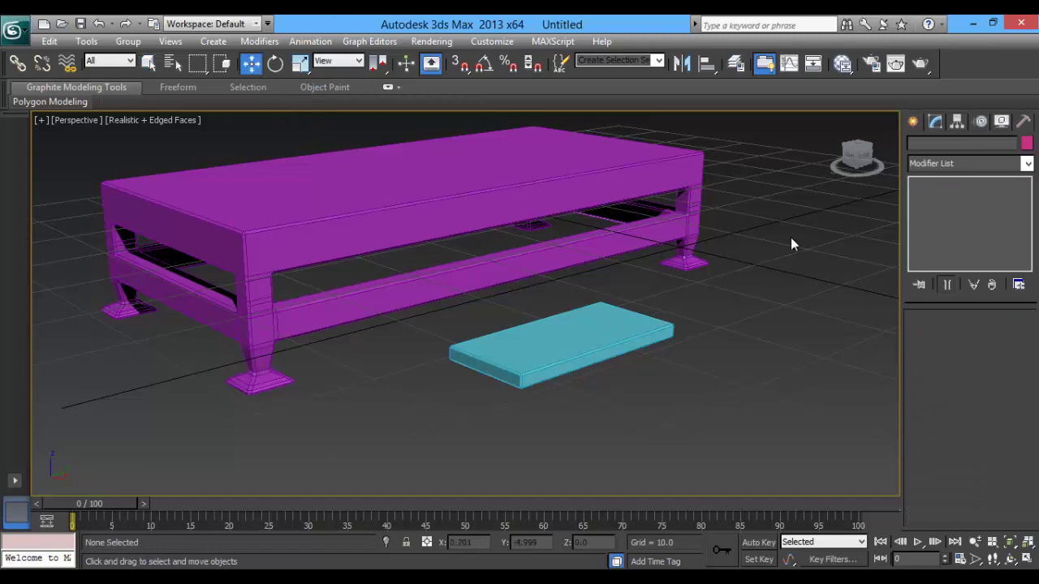
{"action": "key", "text": "r"}
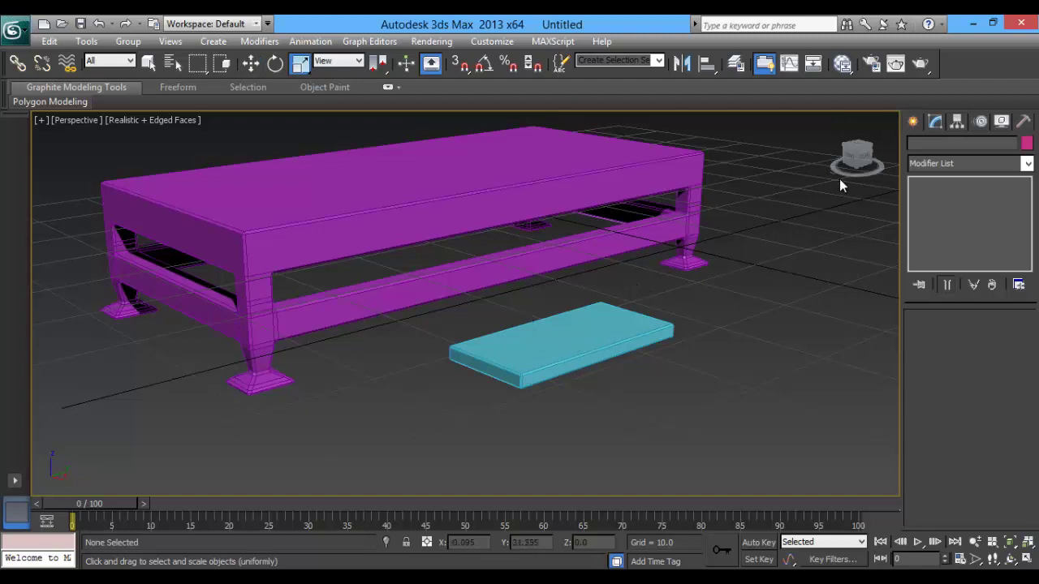
{"action": "left_click_drag", "start_coordinate": [860, 167], "coordinate": [852, 162]}
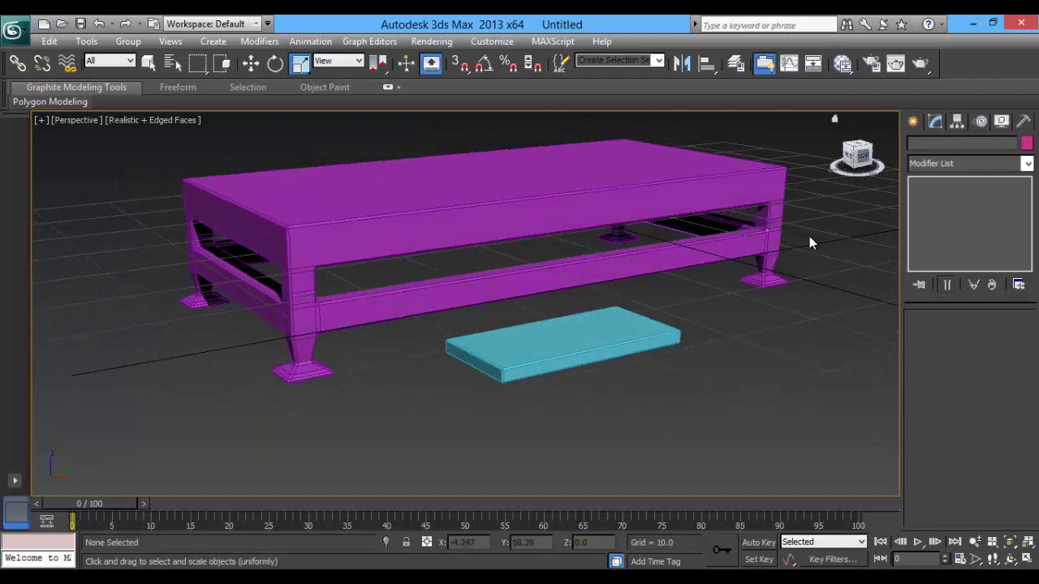
{"action": "key", "text": "l"}
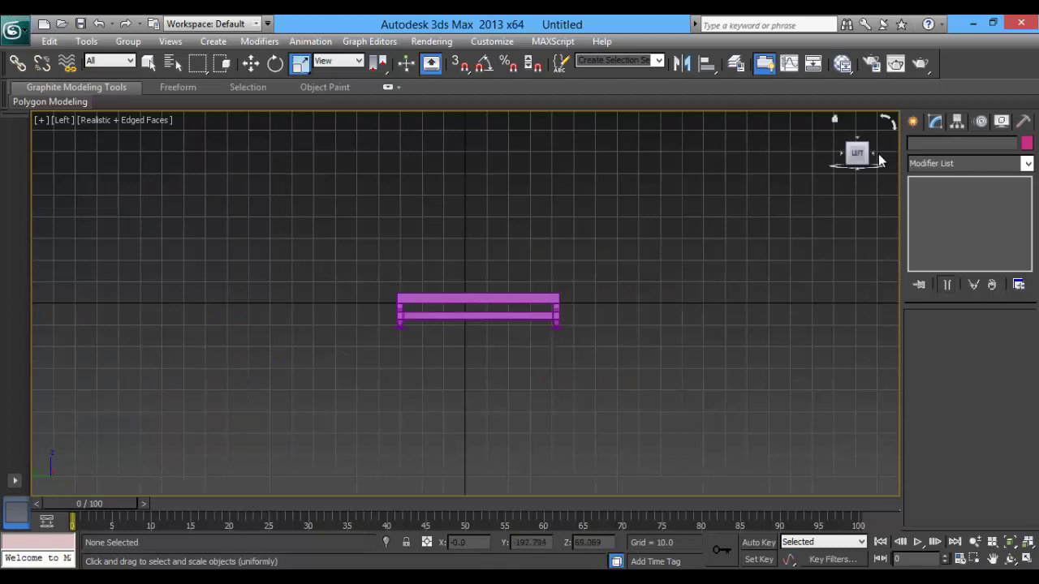
{"action": "left_click", "coordinate": [876, 160]}
{"action": "left_click_drag", "start_coordinate": [874, 159], "coordinate": [873, 157]}
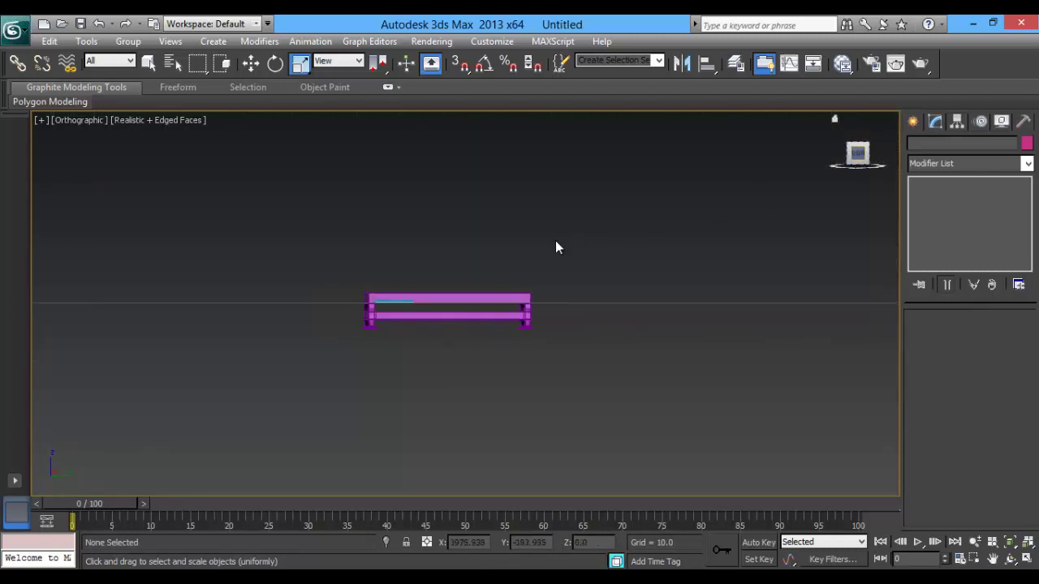
In Right view, move the cyan box up onto the tabletop.
{"action": "left_click", "coordinate": [397, 302]}
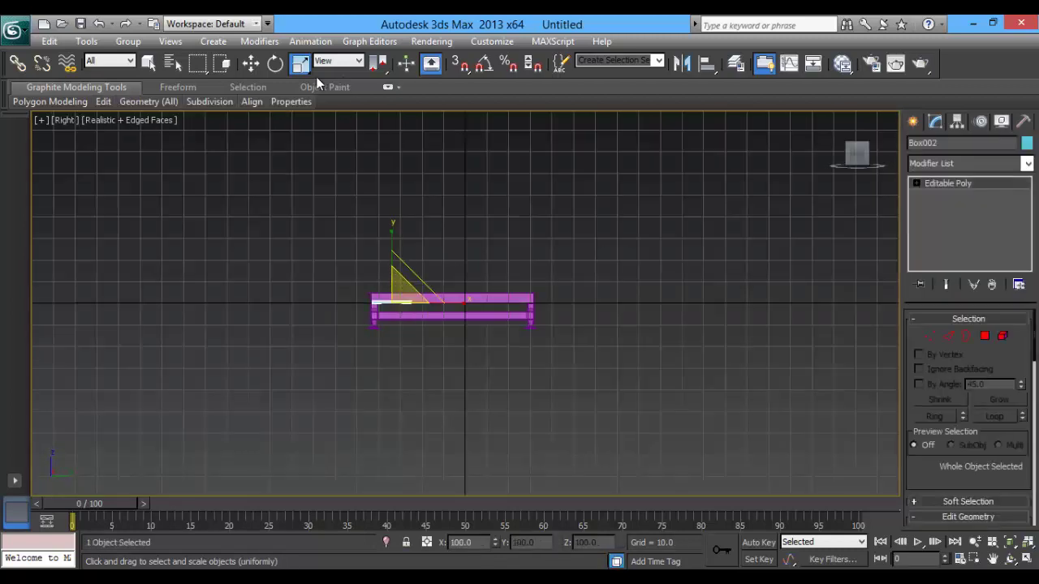
{"action": "left_click", "coordinate": [252, 64]}
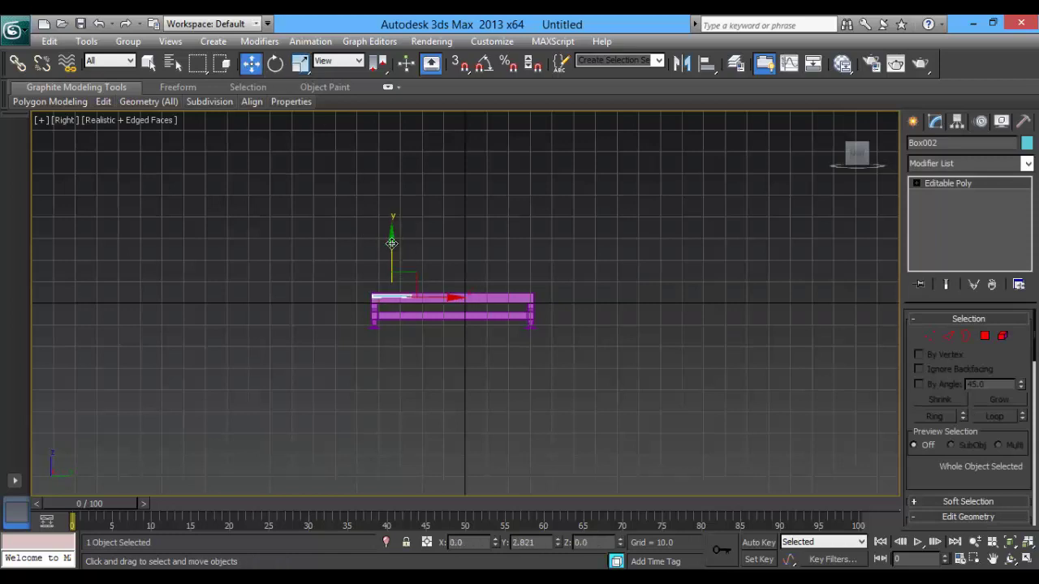
{"action": "left_click_drag", "start_coordinate": [393, 240], "coordinate": [394, 239]}
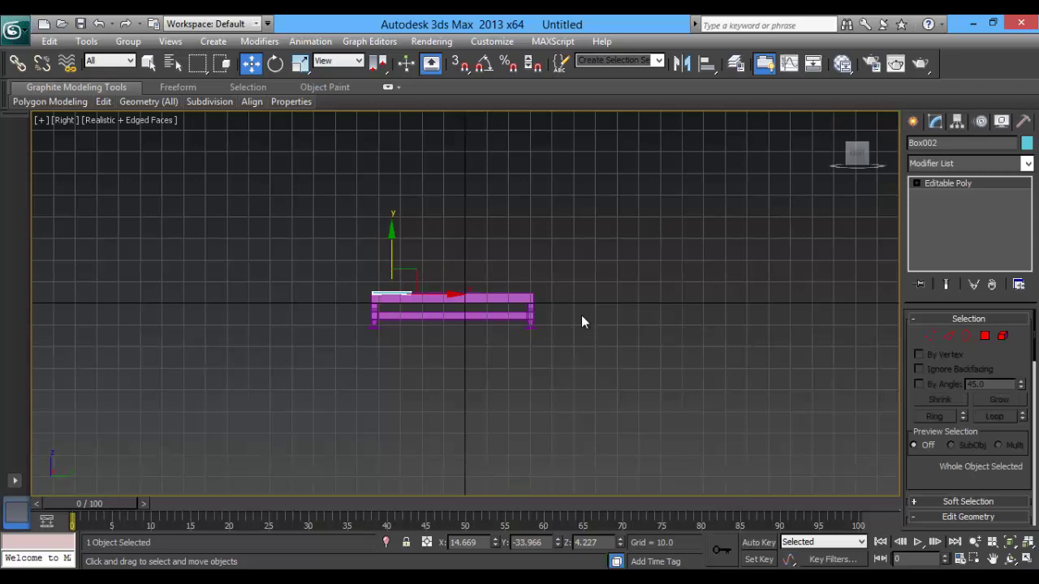
{"action": "key", "text": "f"}
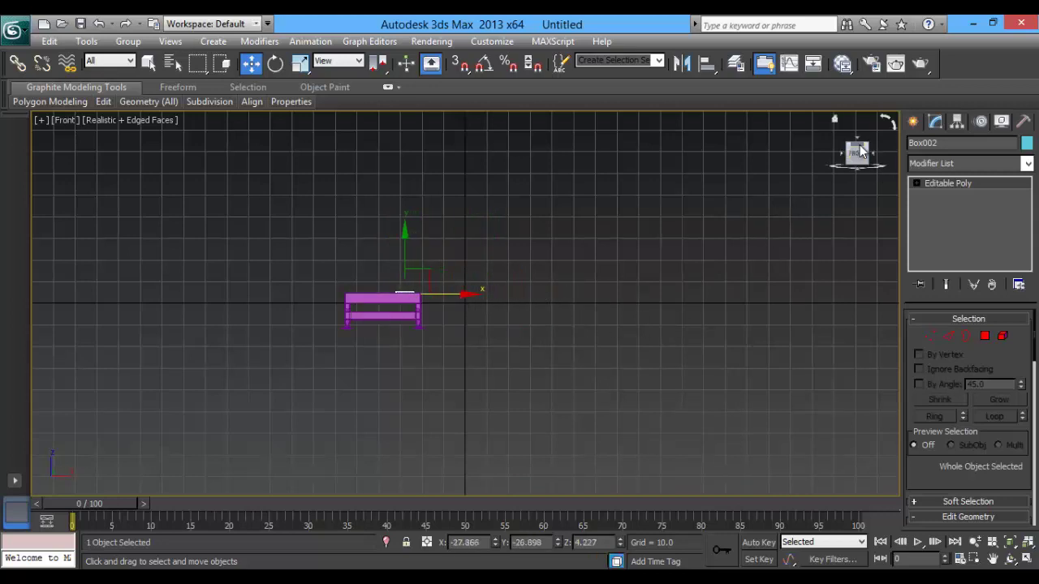
In Top view, shift-copy the cyan pane into a two-by-two grid of four panes.
{"action": "key", "text": "t"}
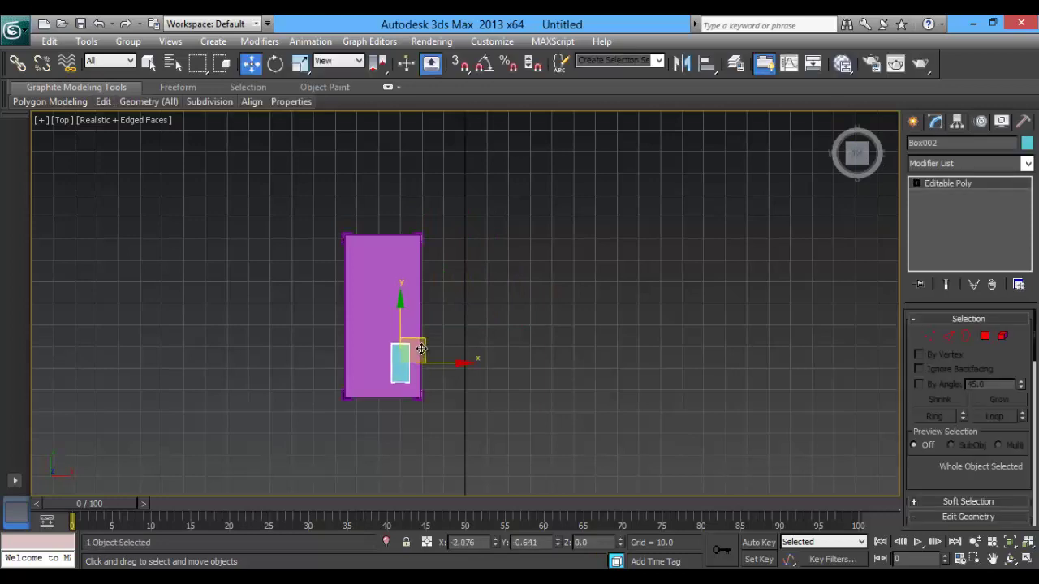
{"action": "mouse_move", "coordinate": [421, 349]}
{"action": "left_mouse_down", "text": "shift"}
{"action": "mouse_move", "coordinate": [397, 351]}
{"action": "mouse_move", "coordinate": [414, 368]}
{"action": "mouse_move", "coordinate": [397, 262]}
{"action": "left_mouse_up", "text": "shift"}
{"action": "left_click", "coordinate": [516, 366]}
{"action": "left_click", "coordinate": [400, 371], "text": "ctrl"}
{"action": "left_click", "coordinate": [519, 365]}
{"action": "left_click", "coordinate": [421, 322]}
Copy a pane, rotate it 90°, move it to the top, and clone it once more.
{"action": "left_click", "coordinate": [398, 312]}
{"action": "left_click", "coordinate": [512, 366]}
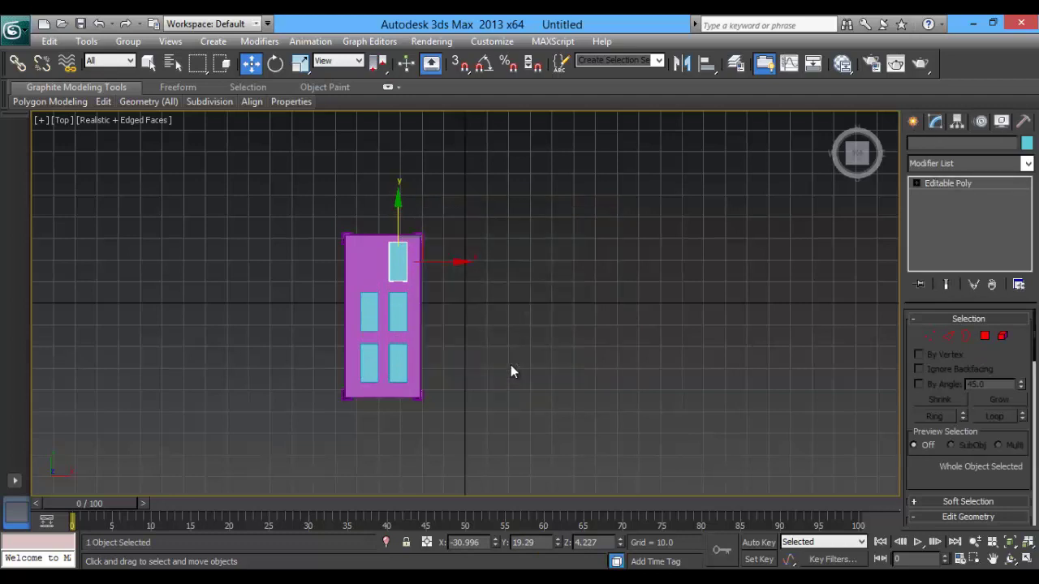
{"action": "key", "text": "e"}
{"action": "key", "text": "Return"}
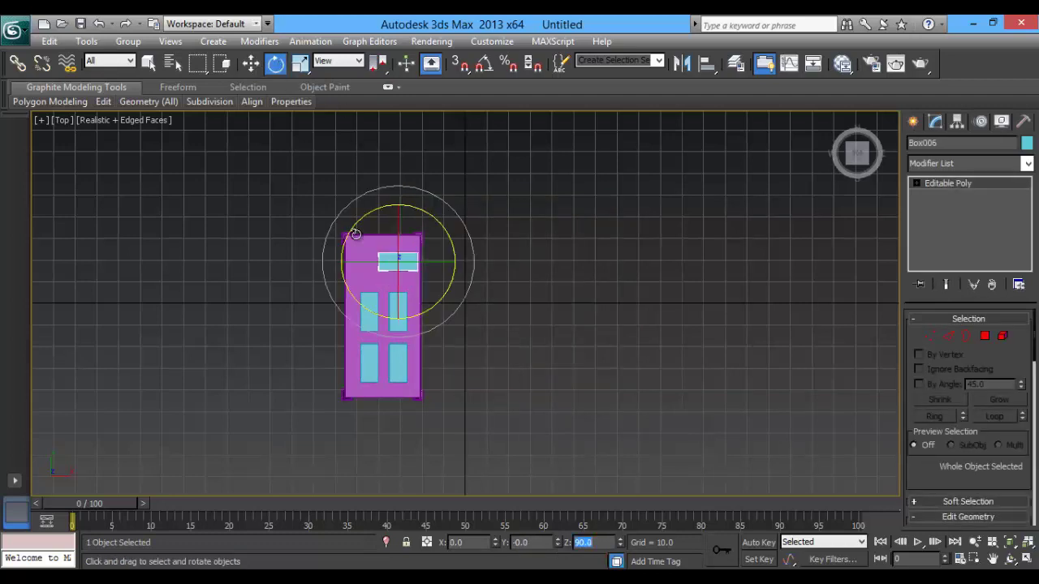
{"action": "key", "text": "w"}
{"action": "mouse_move", "coordinate": [384, 209]}
{"action": "left_mouse_down"}
{"action": "mouse_move", "coordinate": [383, 225]}
{"action": "mouse_move", "coordinate": [384, 198]}
{"action": "left_mouse_up"}
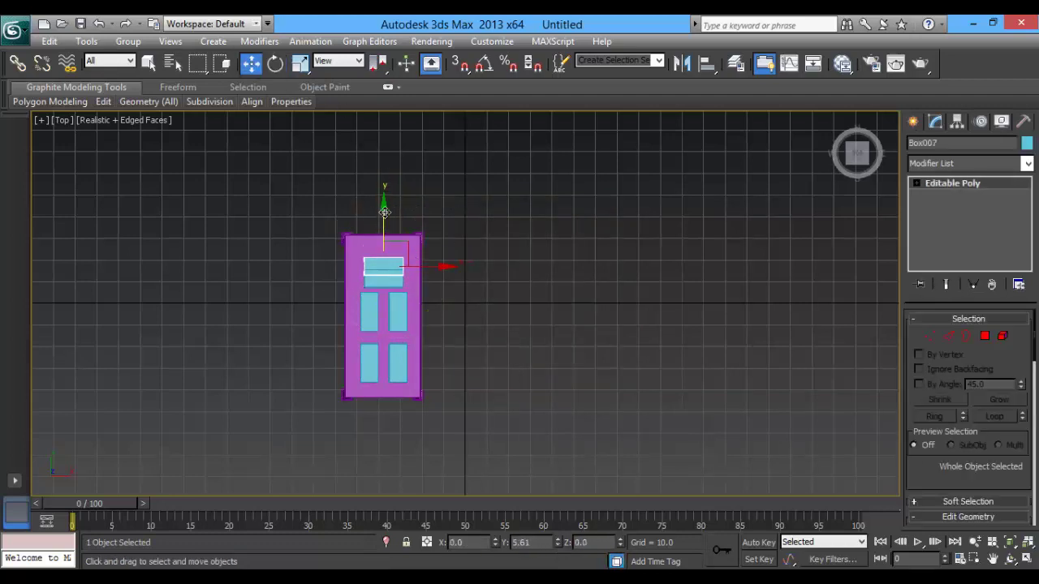
{"action": "left_click", "coordinate": [511, 366]}
{"action": "left_click", "coordinate": [510, 366]}
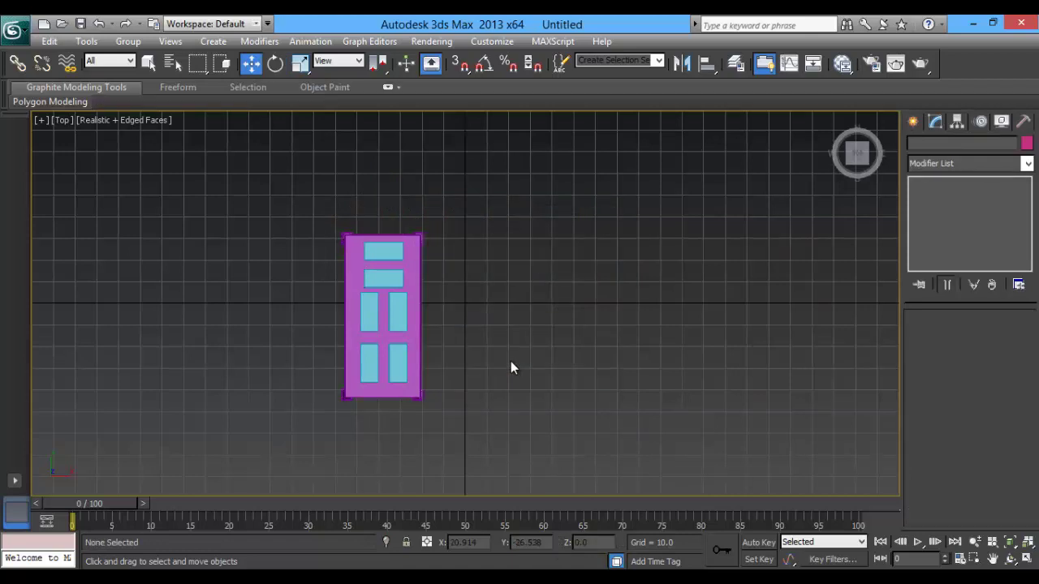
In Perspective view, select the table Box001 and enter Polygon mode.
{"action": "key", "text": "p"}
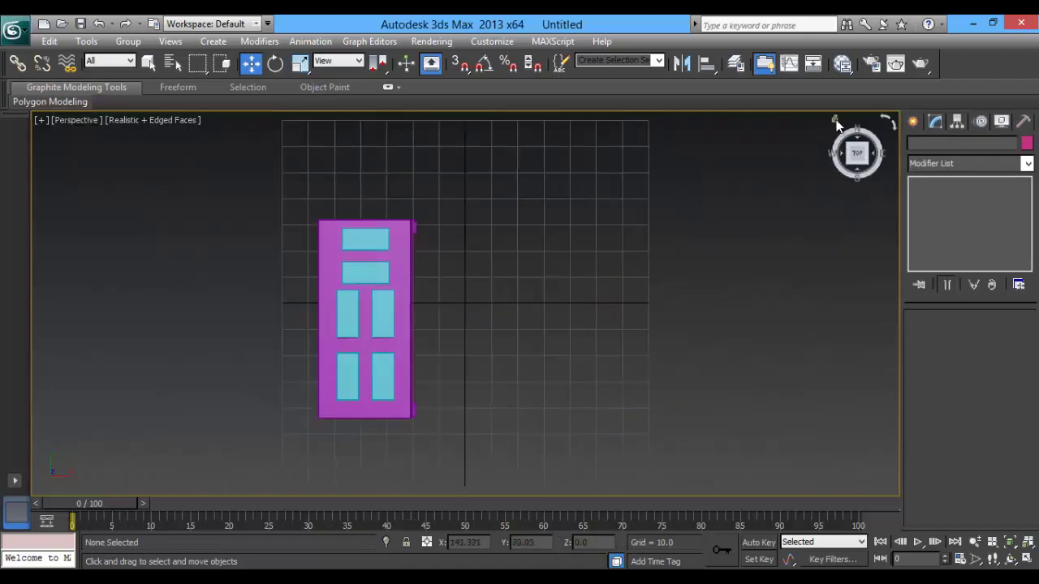
{"action": "left_click_drag", "start_coordinate": [852, 146], "coordinate": [689, 261]}
{"action": "middle_click_drag", "start_coordinate": [570, 340], "coordinate": [604, 268], "text": "alt"}
{"action": "left_click", "coordinate": [493, 356]}
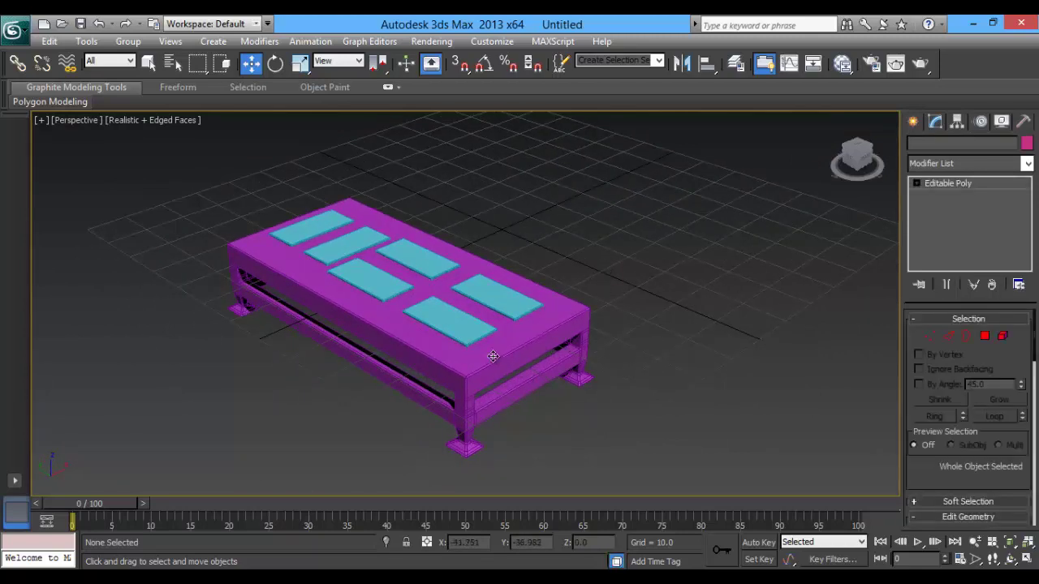
{"action": "left_click", "coordinate": [984, 335]}
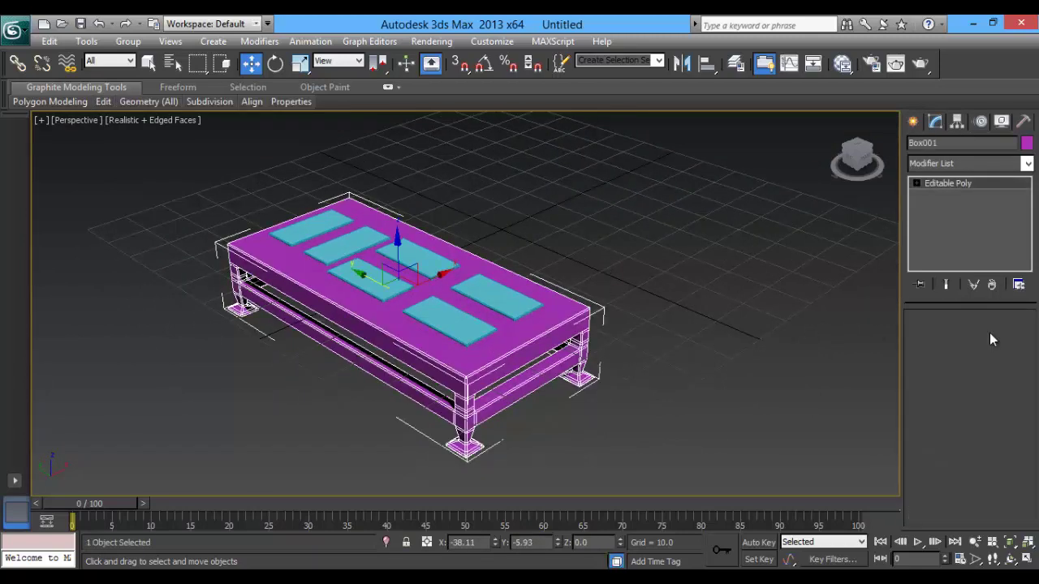
{"action": "left_click_drag", "start_coordinate": [1012, 478], "coordinate": [1007, 89]}
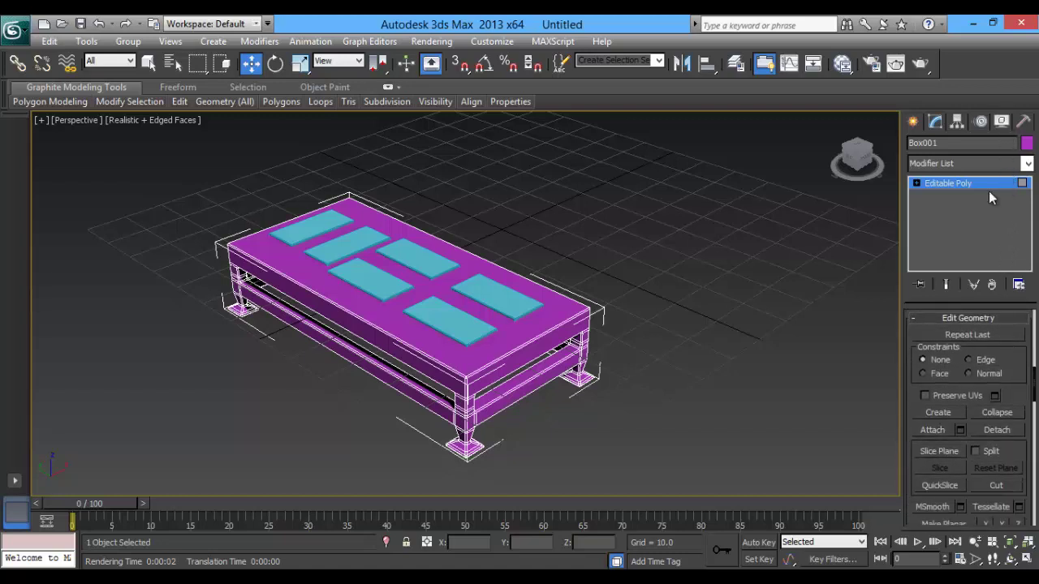
Attach all six cyan plates to the table.
{"action": "left_click", "coordinate": [933, 430]}
{"action": "left_click", "coordinate": [449, 318]}
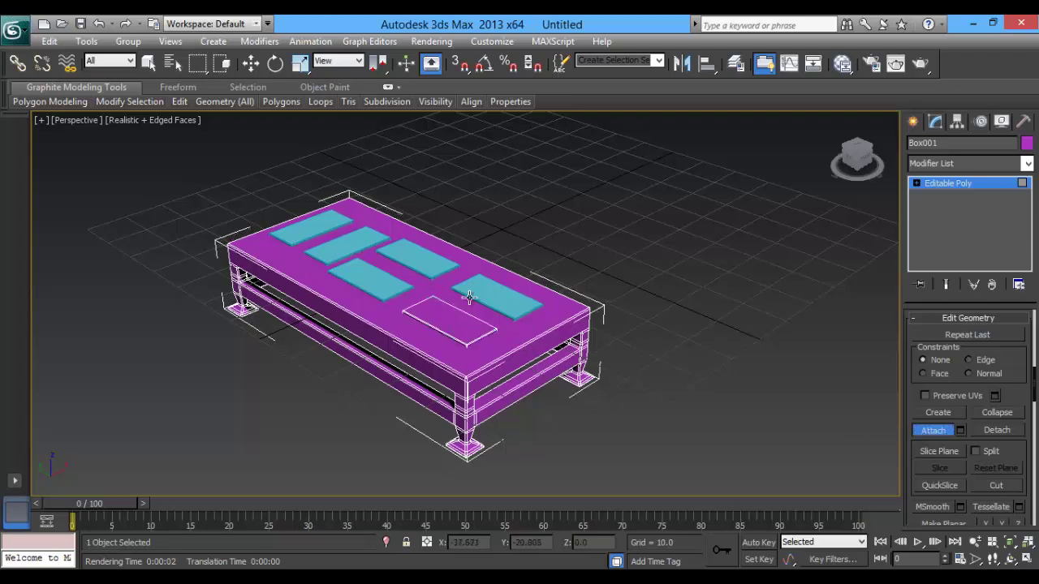
{"action": "left_click", "coordinate": [485, 294]}
{"action": "left_click", "coordinate": [392, 254]}
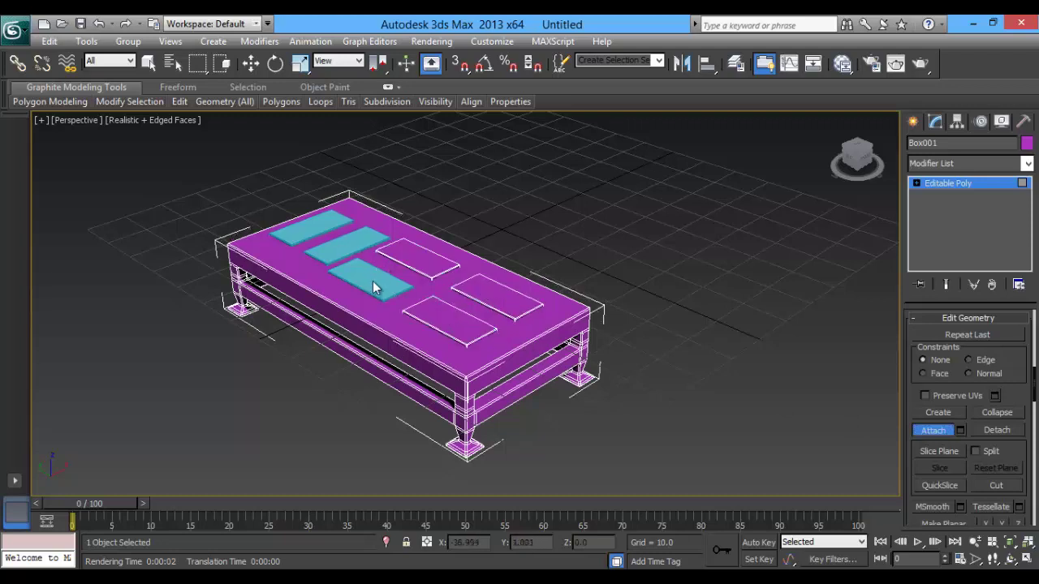
{"action": "left_click", "coordinate": [373, 285]}
{"action": "left_click", "coordinate": [378, 240]}
{"action": "left_click", "coordinate": [340, 244]}
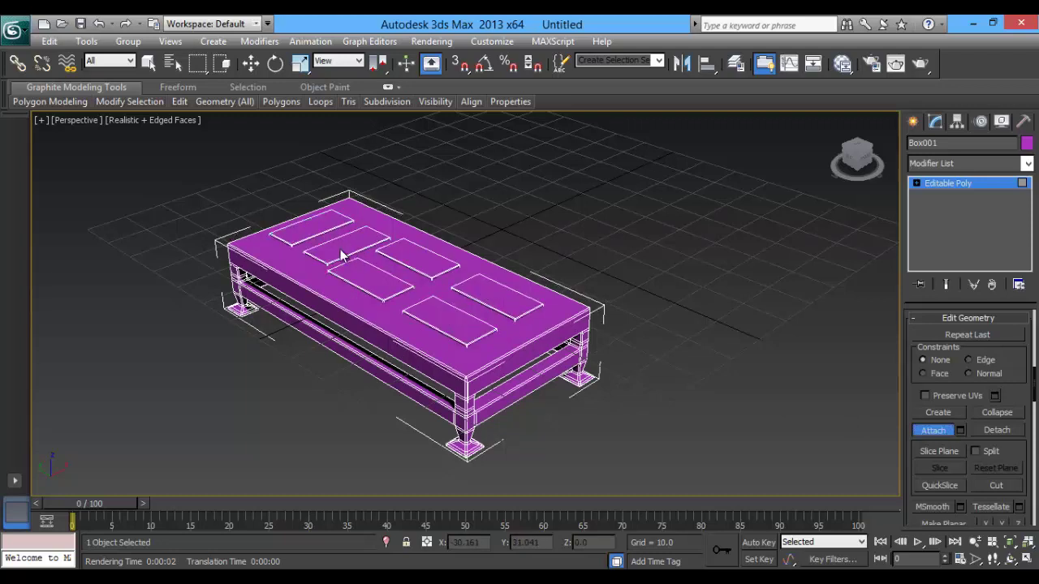
{"action": "right_click", "coordinate": [653, 401]}
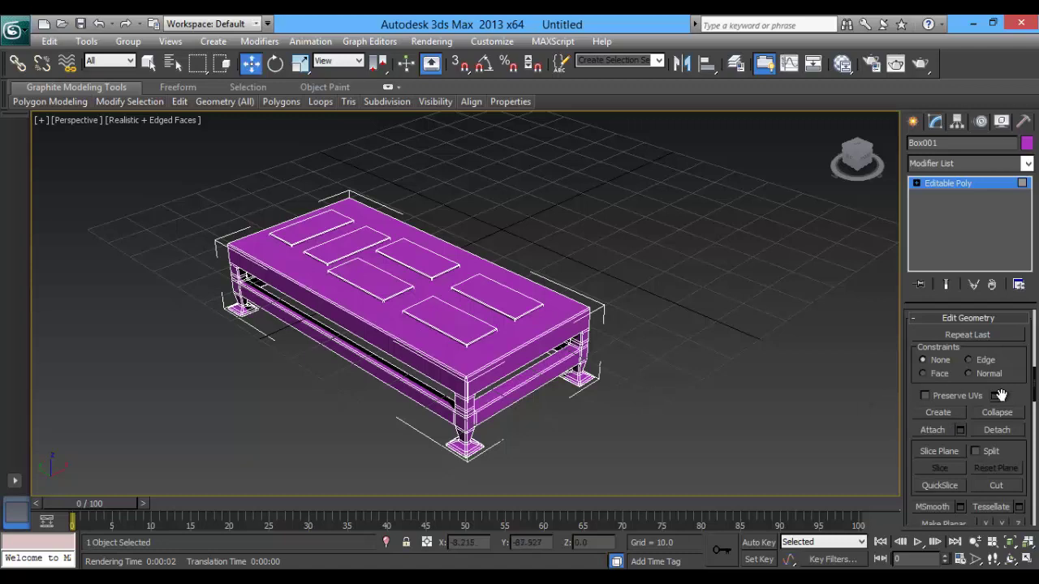
Exit Polygon mode, deselect the table and hide edged faces with F4.
{"action": "scroll", "coordinate": [997, 428], "scroll_direction": "up", "scroll_amount": 5}
{"action": "scroll", "coordinate": [987, 392], "scroll_direction": "up", "scroll_amount": 2}
{"action": "scroll", "coordinate": [984, 393], "scroll_direction": "up", "scroll_amount": 3}
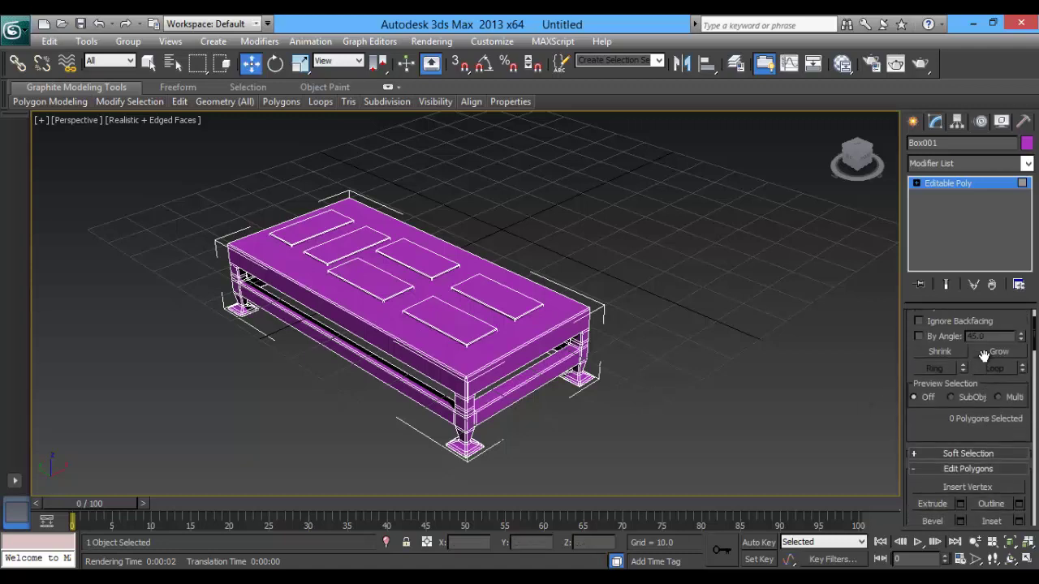
{"action": "scroll", "coordinate": [984, 382], "scroll_direction": "up", "scroll_amount": 3}
{"action": "left_click", "coordinate": [983, 336]}
{"action": "left_click", "coordinate": [750, 377]}
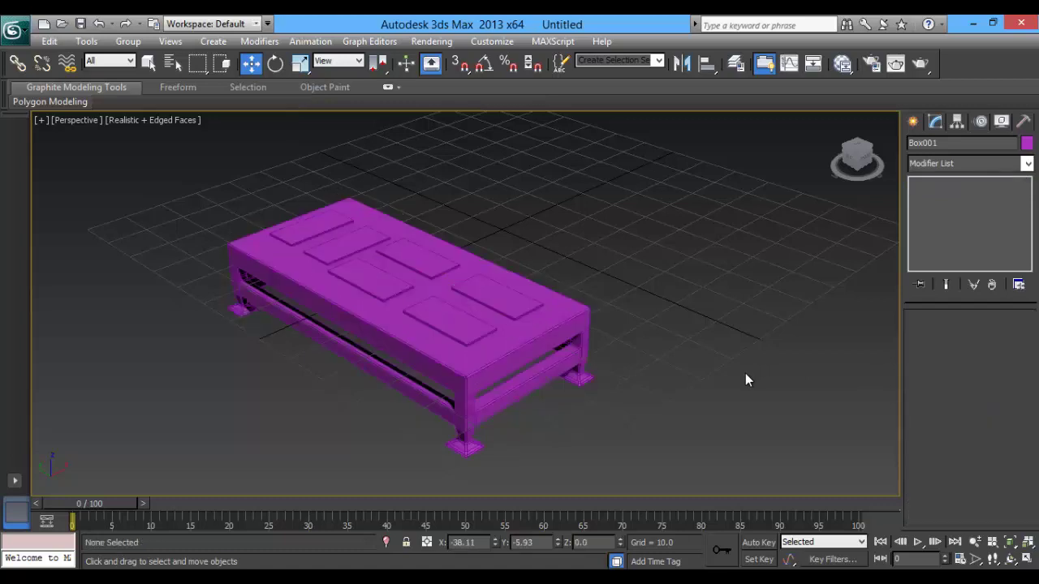
{"action": "key", "text": "F4"}
Create a thin box about 13.5 × 17.3 × 1.5 on the ground beside the table.
{"action": "mouse_move", "coordinate": [621, 416]}
{"action": "middle_mouse_down", "text": "alt"}
{"action": "mouse_move", "coordinate": [630, 408]}
{"action": "mouse_move", "coordinate": [587, 434]}
{"action": "mouse_move", "coordinate": [755, 395]}
{"action": "mouse_move", "coordinate": [719, 413]}
{"action": "mouse_move", "coordinate": [663, 415]}
{"action": "mouse_move", "coordinate": [673, 385]}
{"action": "middle_mouse_up", "text": "alt"}
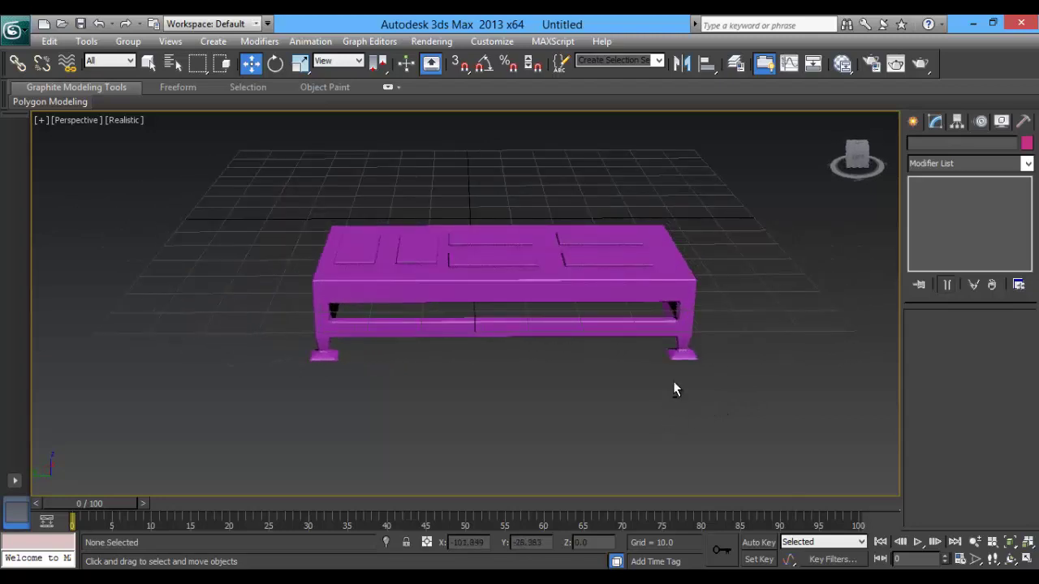
{"action": "left_click", "coordinate": [918, 121]}
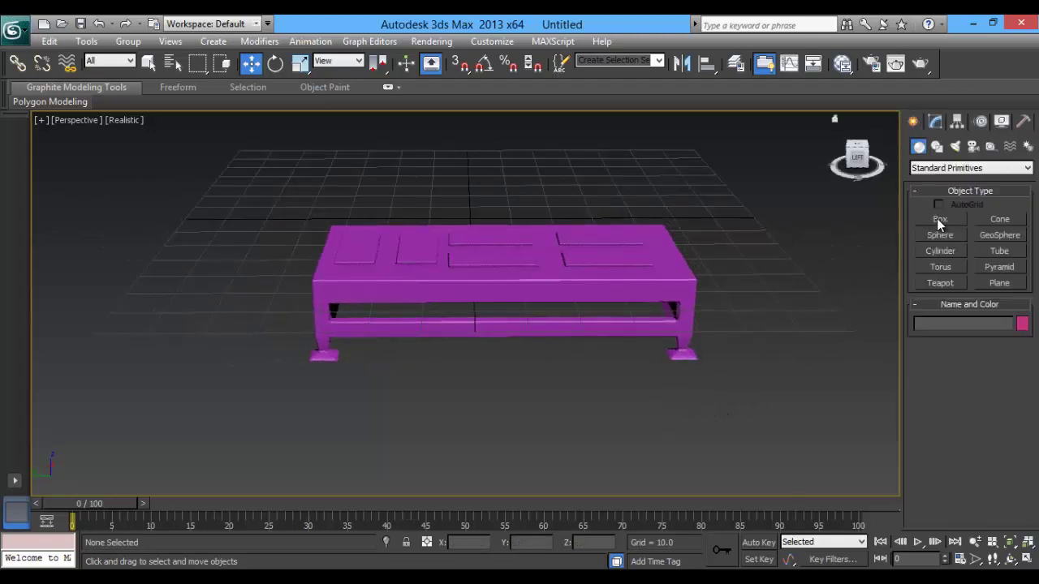
{"action": "left_click", "coordinate": [938, 220]}
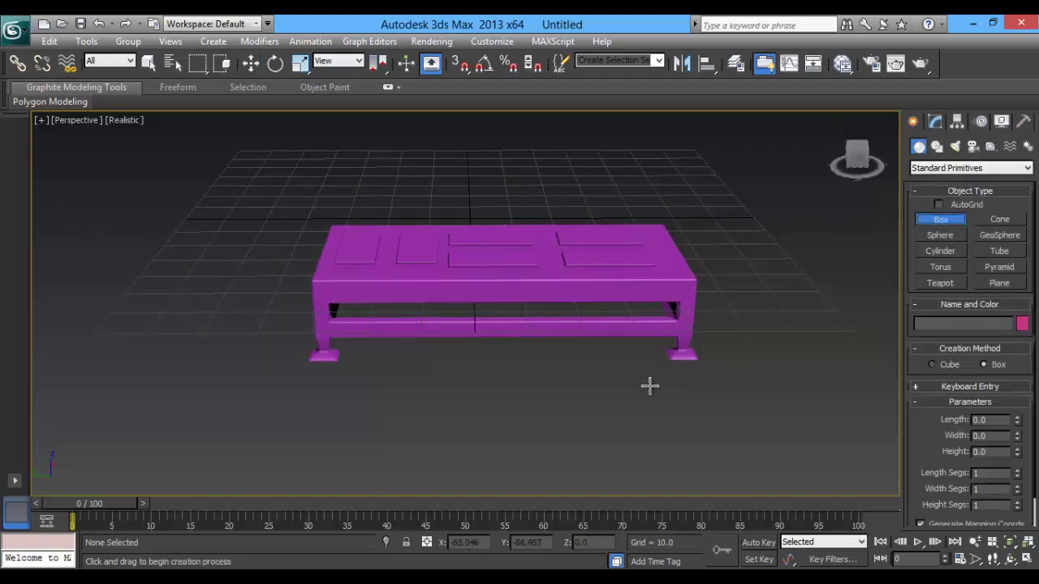
{"action": "mouse_move", "coordinate": [562, 390]}
{"action": "left_mouse_down"}
{"action": "mouse_move", "coordinate": [479, 449]}
{"action": "mouse_move", "coordinate": [484, 427]}
{"action": "mouse_move", "coordinate": [484, 438]}
{"action": "left_mouse_up"}
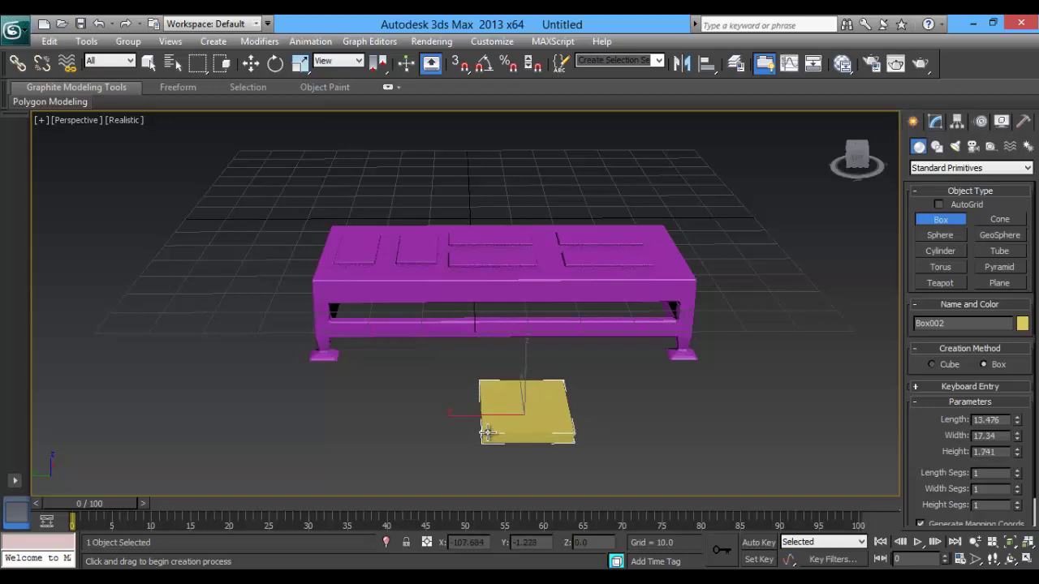
{"action": "left_click", "coordinate": [487, 434]}
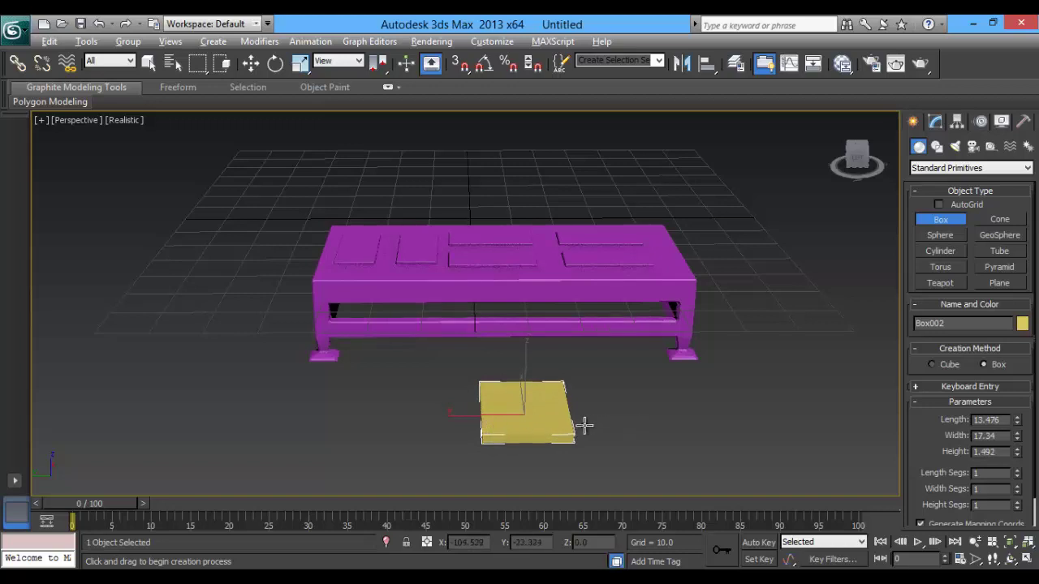
{"action": "middle_click_drag", "start_coordinate": [587, 424], "coordinate": [529, 425], "text": "alt"}
Convert the new box to Editable Poly and select two opposite edges.
{"action": "key", "text": "w"}
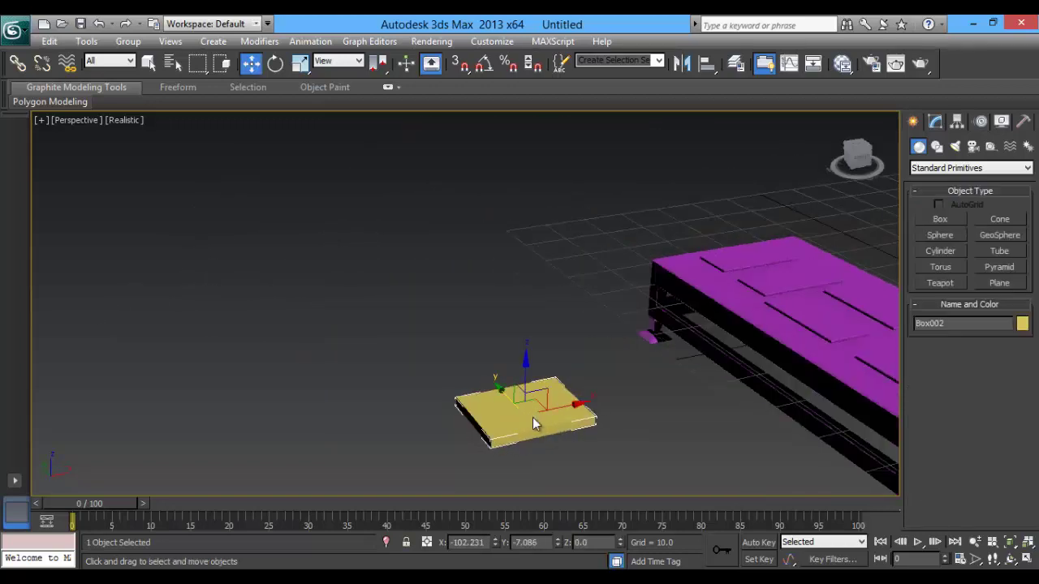
{"action": "right_click", "coordinate": [533, 417]}
{"action": "mouse_move", "coordinate": [560, 555]}
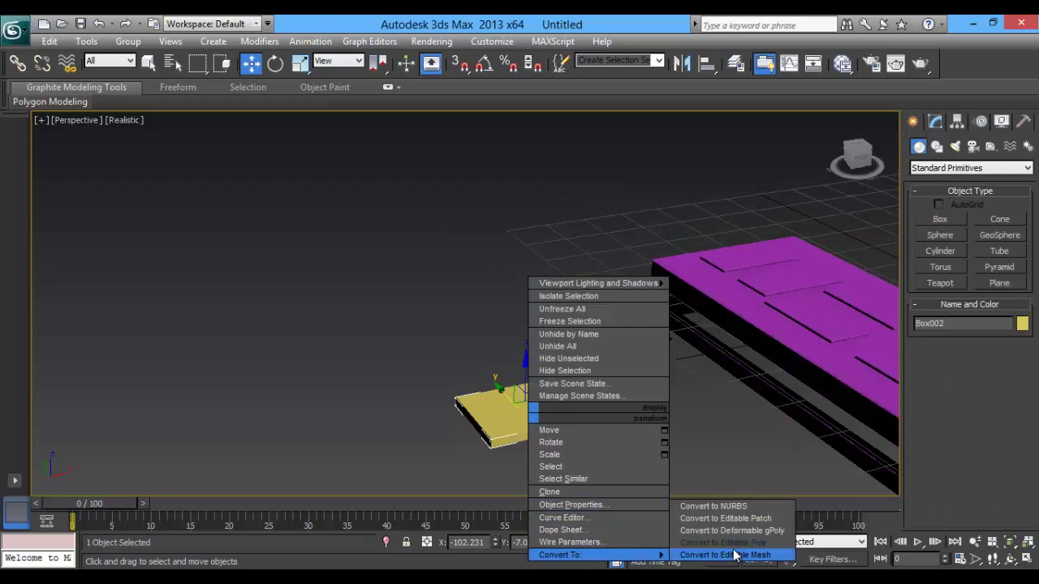
{"action": "left_click", "coordinate": [733, 542]}
{"action": "left_click", "coordinate": [946, 338]}
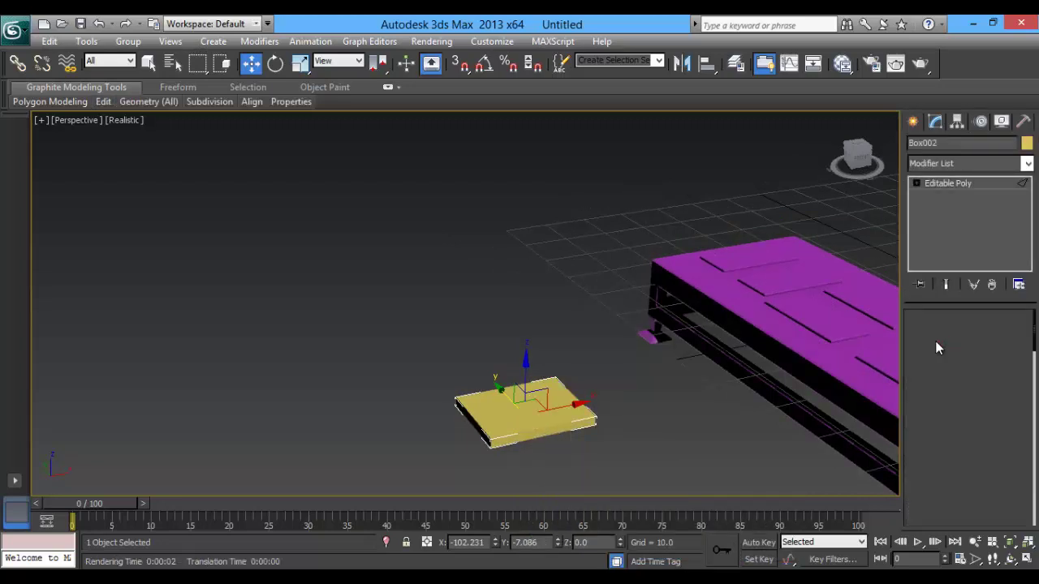
{"action": "left_click", "coordinate": [479, 420]}
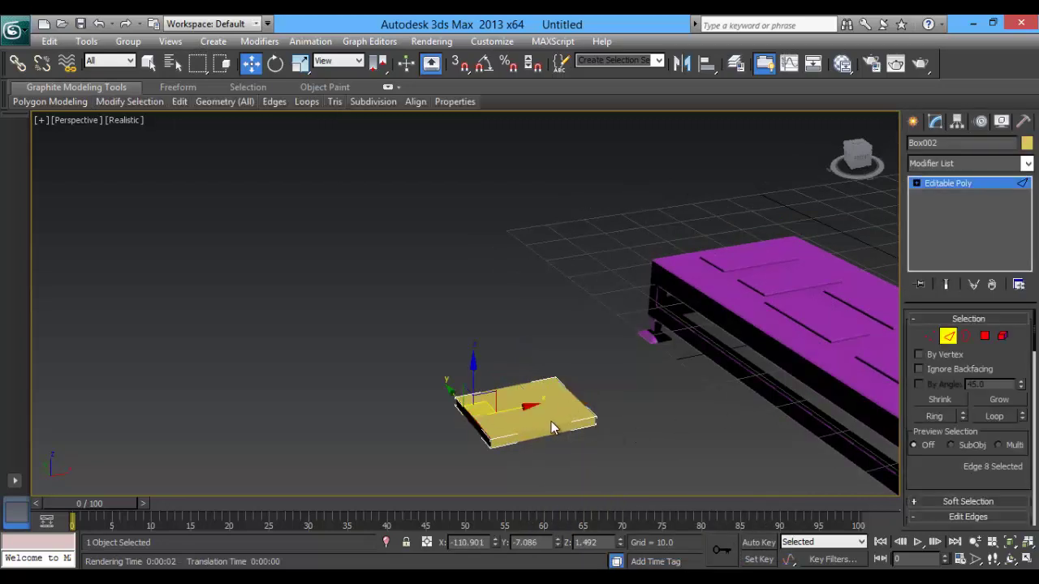
{"action": "key", "text": "F4"}
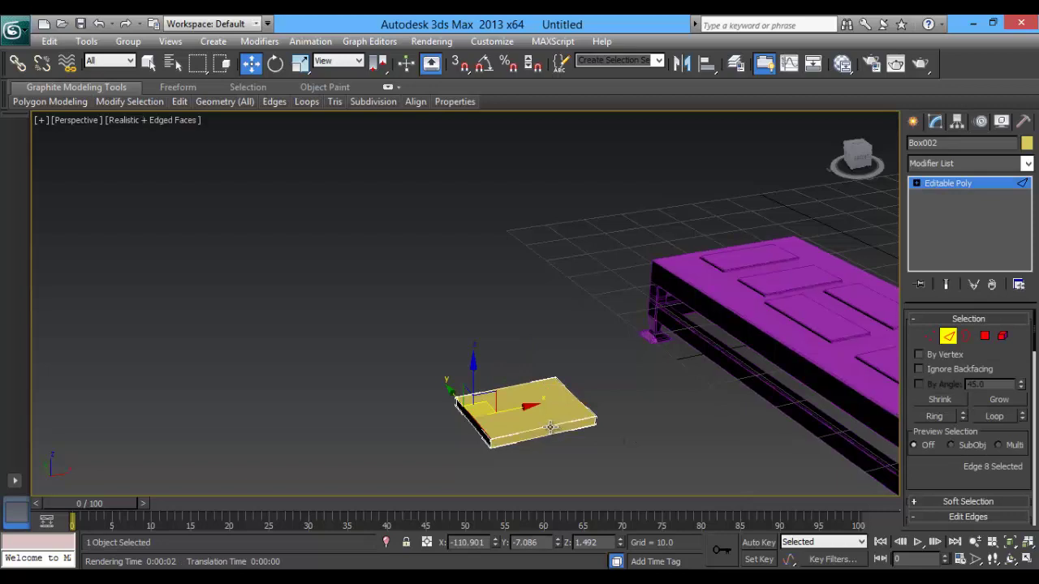
{"action": "left_click", "coordinate": [552, 428], "text": "ctrl"}
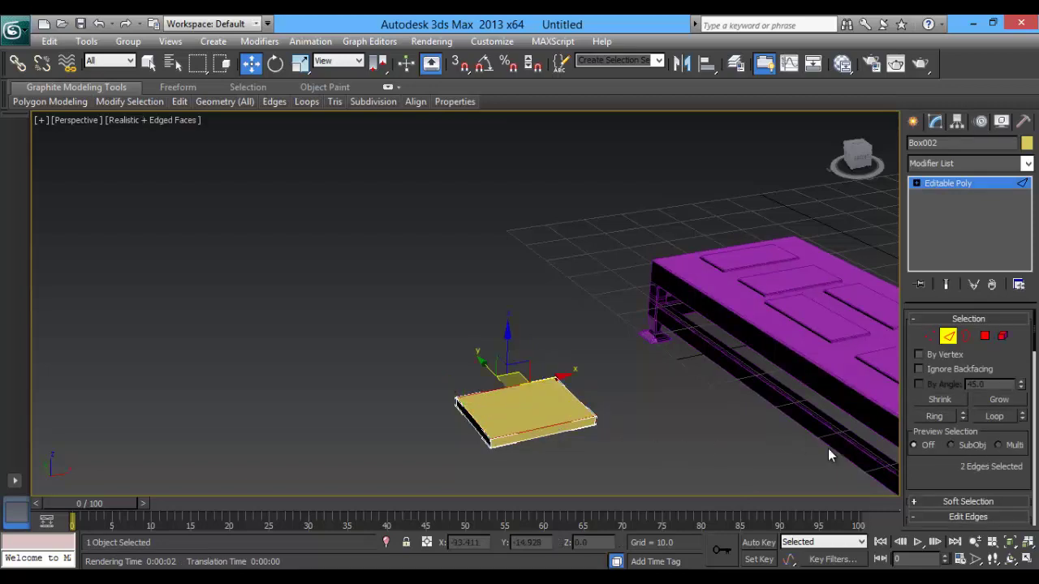
Connect two opposite slab edges with a new edge and slide it aside.
{"action": "scroll", "coordinate": [962, 469], "scroll_direction": "down", "scroll_amount": 2}
{"action": "scroll", "coordinate": [994, 454], "scroll_direction": "down", "scroll_amount": 2}
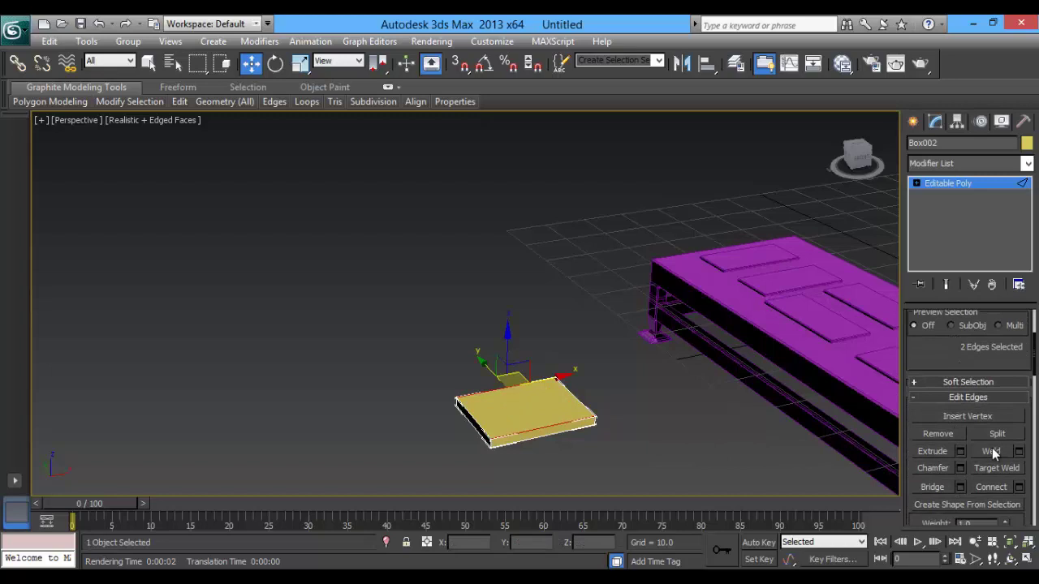
{"action": "left_click", "coordinate": [1020, 488]}
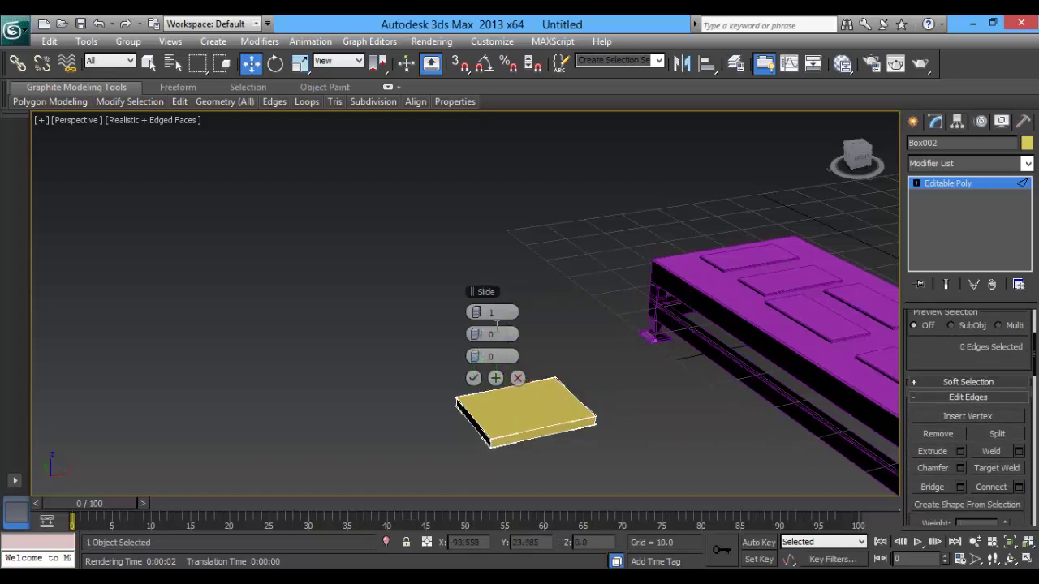
{"action": "left_click", "coordinate": [528, 430]}
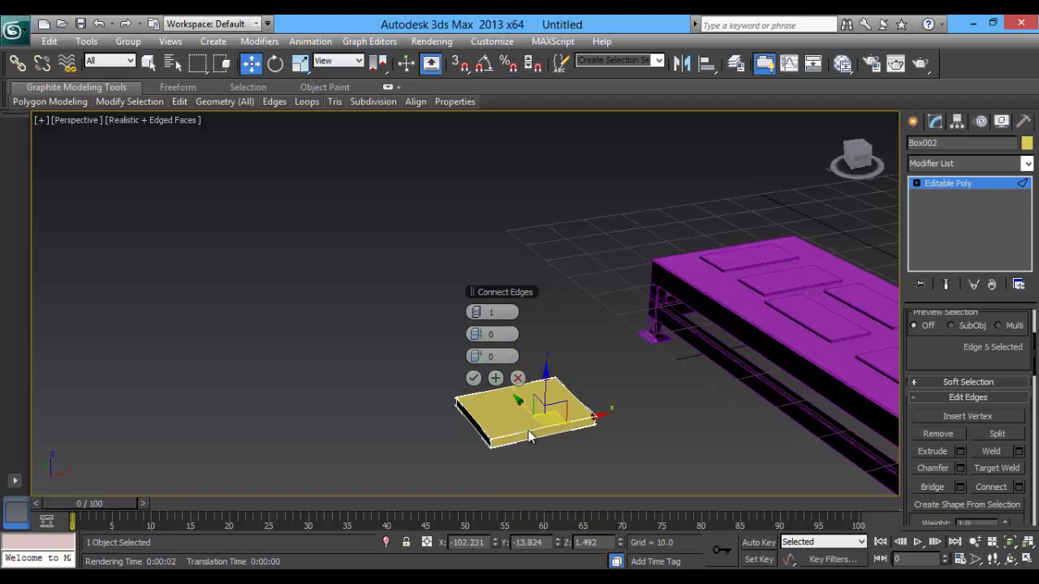
{"action": "left_click", "coordinate": [531, 382], "text": "ctrl"}
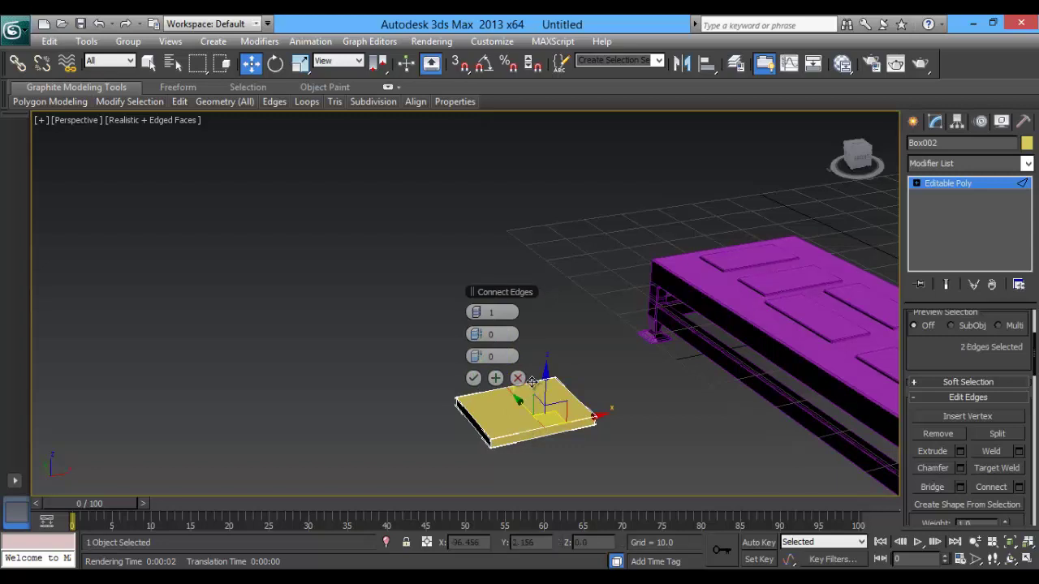
{"action": "left_click", "coordinate": [473, 378]}
{"action": "mouse_move", "coordinate": [566, 398]}
{"action": "left_mouse_down"}
{"action": "mouse_move", "coordinate": [529, 416]}
{"action": "mouse_move", "coordinate": [536, 438]}
{"action": "left_mouse_up"}
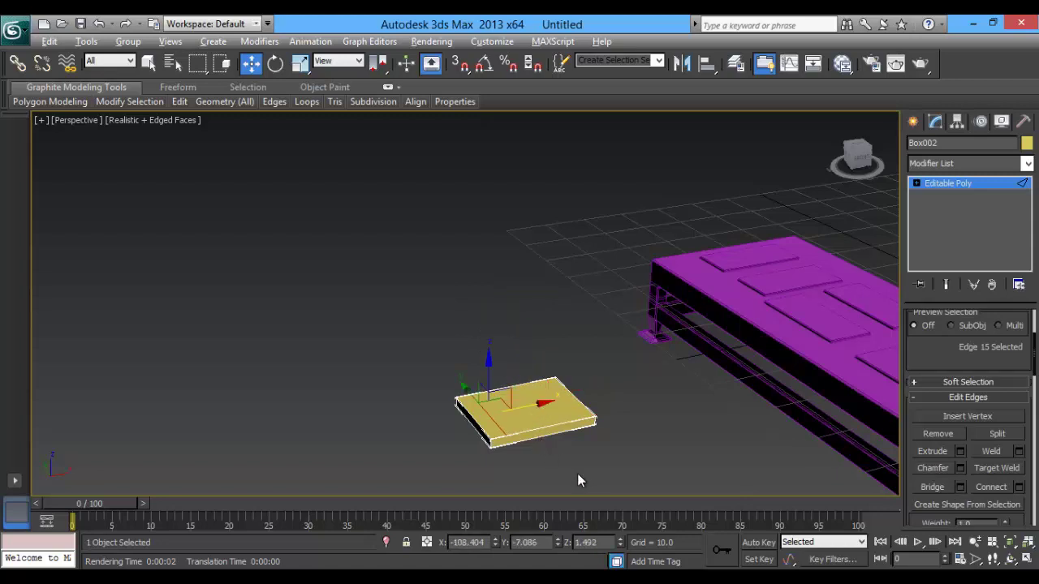
Select the slab's four border edges and connect them into a diamond of new edges.
{"action": "middle_click_drag", "start_coordinate": [577, 473], "coordinate": [563, 297], "text": "alt"}
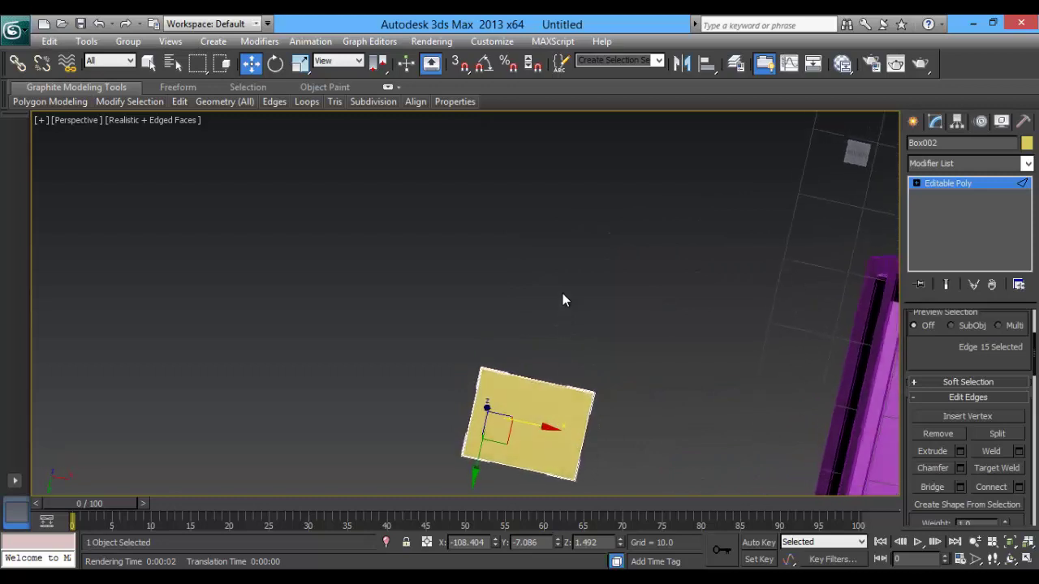
{"action": "left_click", "coordinate": [527, 376]}
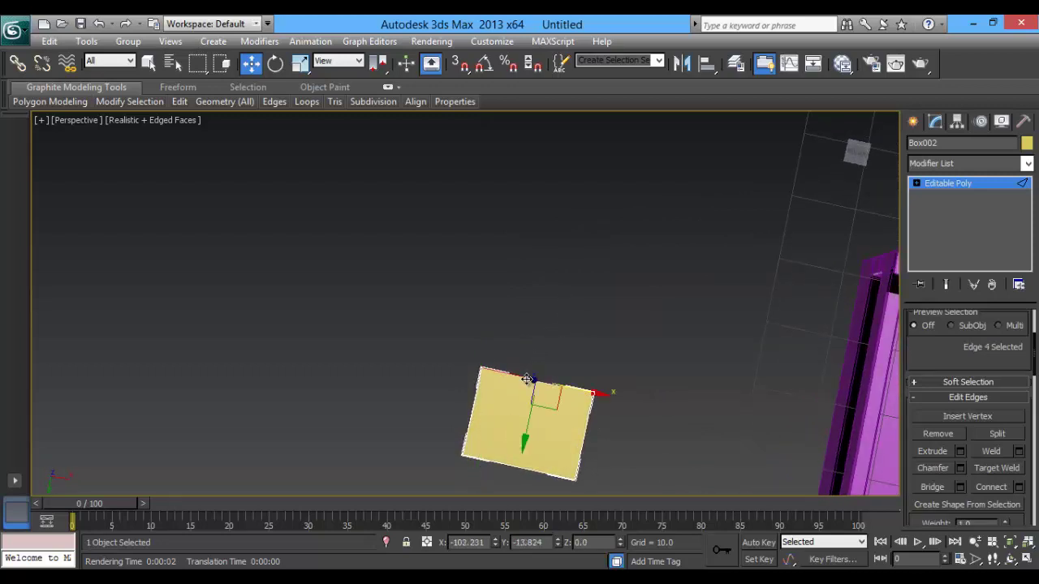
{"action": "left_click", "coordinate": [582, 427], "text": "ctrl"}
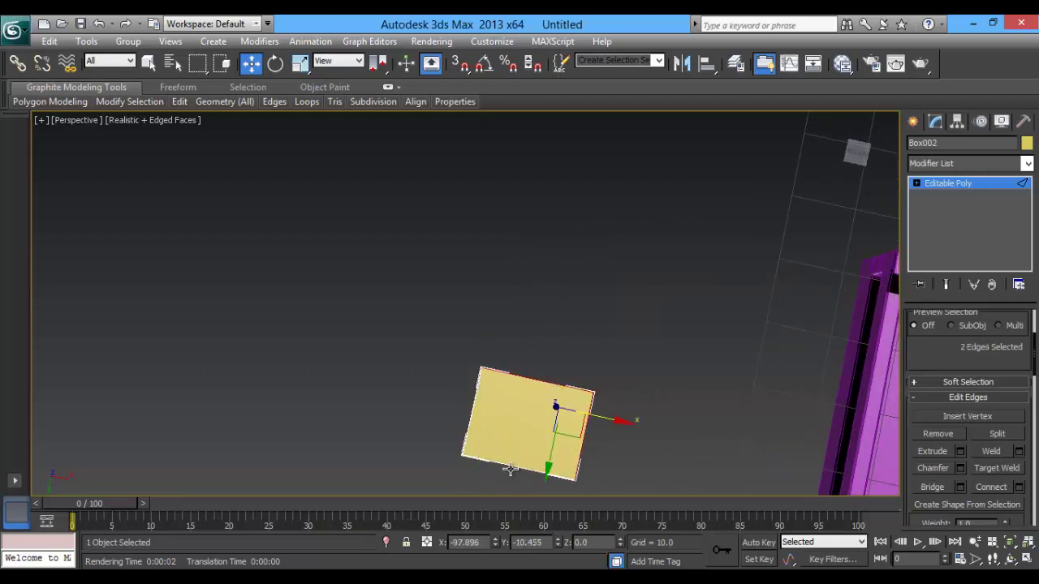
{"action": "left_click", "coordinate": [510, 469], "text": "ctrl"}
{"action": "left_click", "coordinate": [471, 424], "text": "ctrl"}
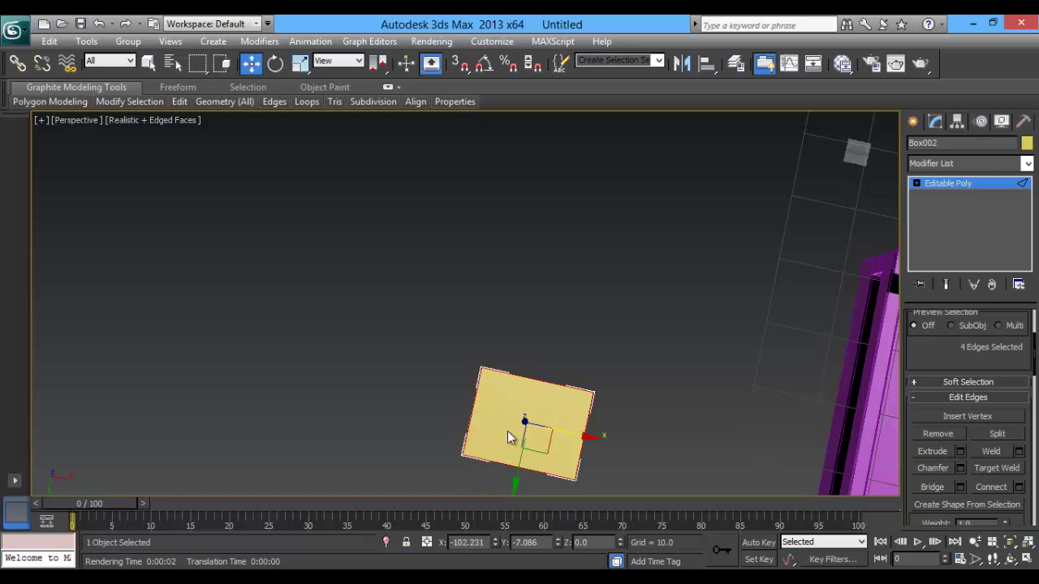
{"action": "left_click", "coordinate": [1020, 488]}
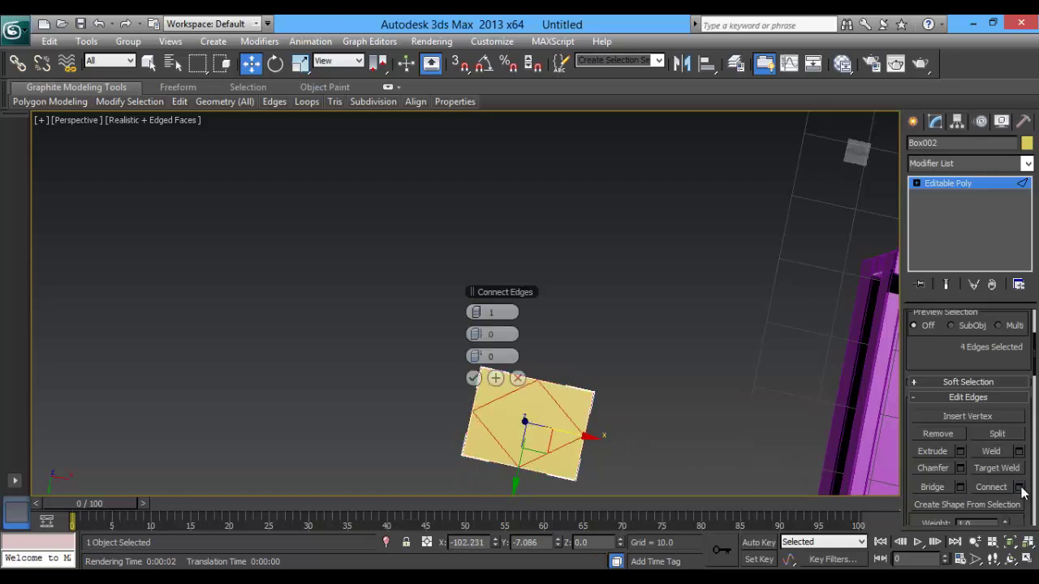
{"action": "left_click", "coordinate": [473, 377]}
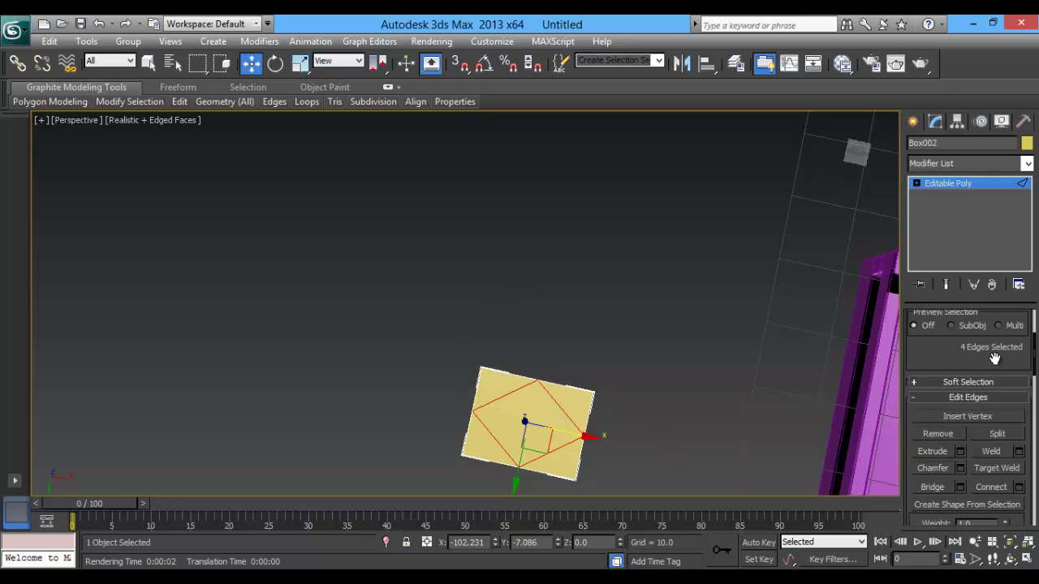
{"action": "scroll", "coordinate": [982, 369], "scroll_direction": "up", "scroll_amount": 5}
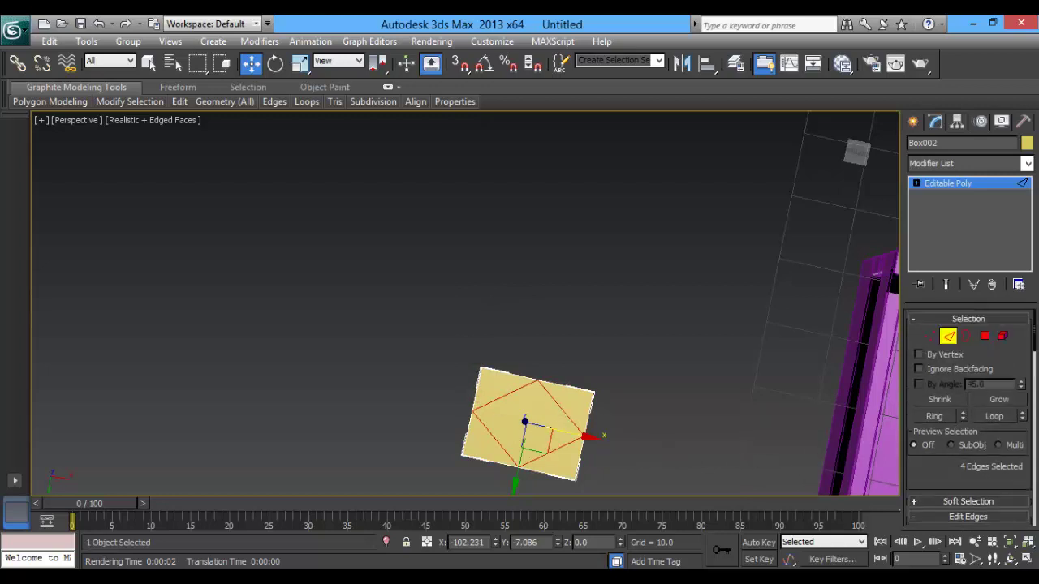
In Polygon mode, select the slab's four corner triangles.
{"action": "left_click", "coordinate": [984, 338]}
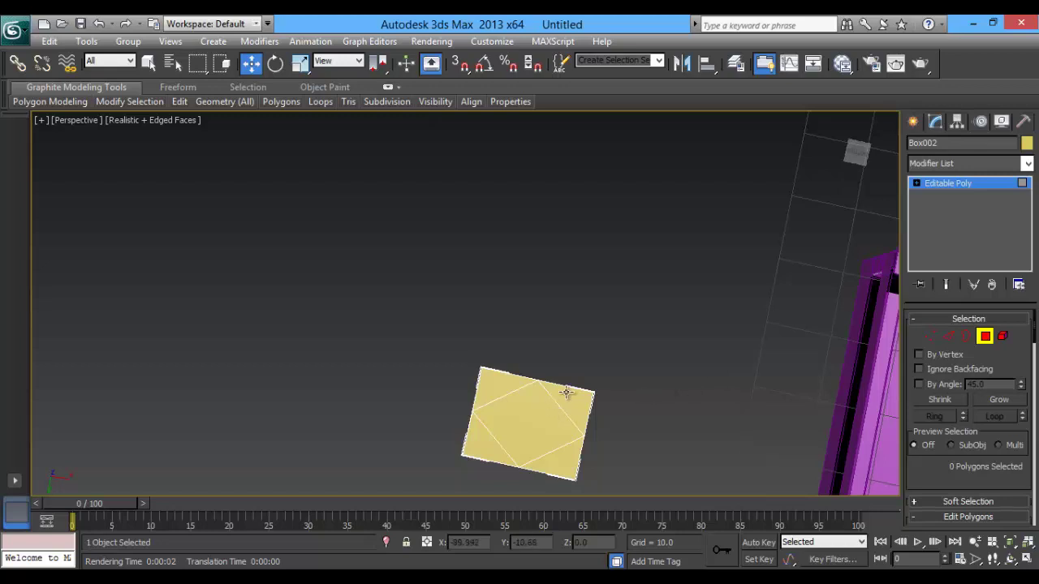
{"action": "left_click", "coordinate": [567, 392]}
{"action": "left_click", "coordinate": [484, 406], "text": "ctrl"}
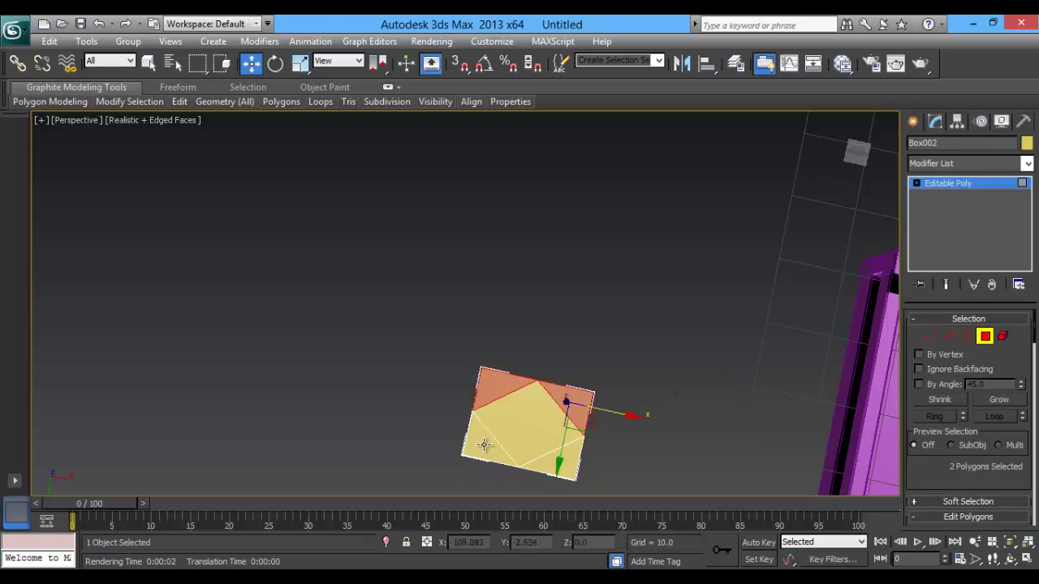
{"action": "left_click", "coordinate": [484, 445], "text": "ctrl"}
{"action": "left_click", "coordinate": [566, 460], "text": "ctrl"}
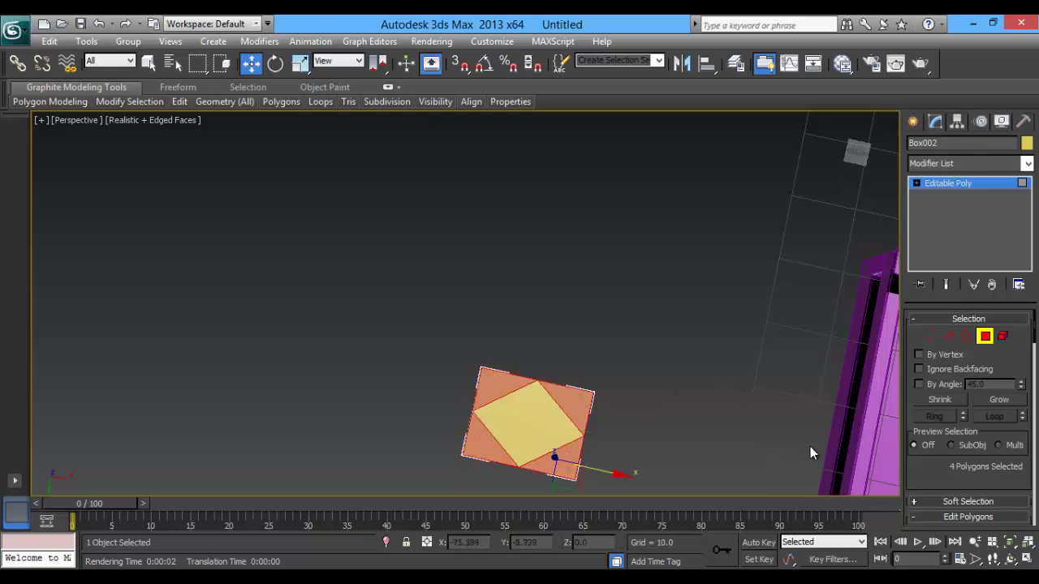
{"action": "middle_click_drag", "start_coordinate": [626, 407], "coordinate": [660, 456], "text": "alt"}
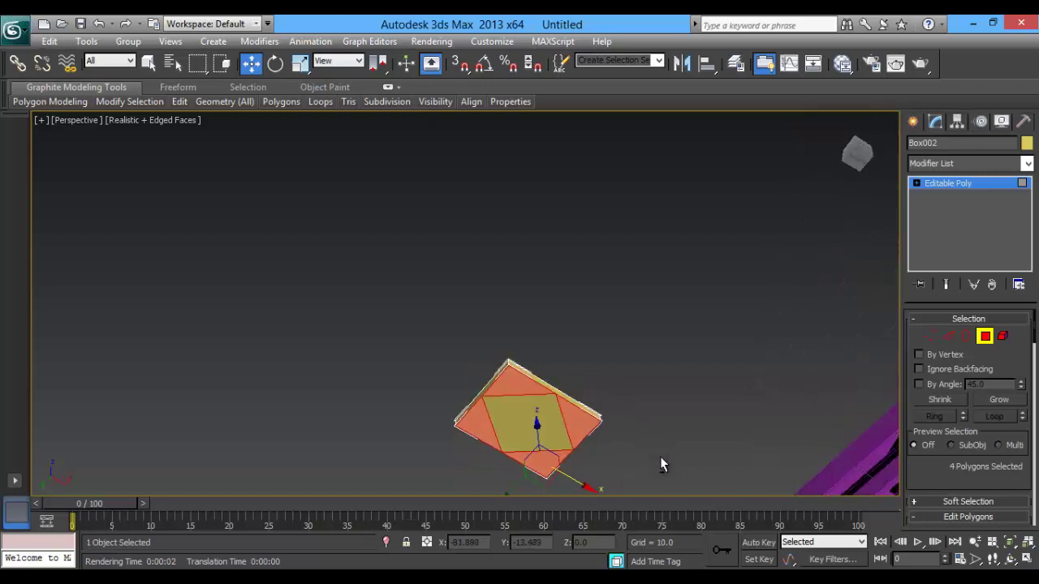
{"action": "left_click_drag", "start_coordinate": [961, 465], "coordinate": [957, 363]}
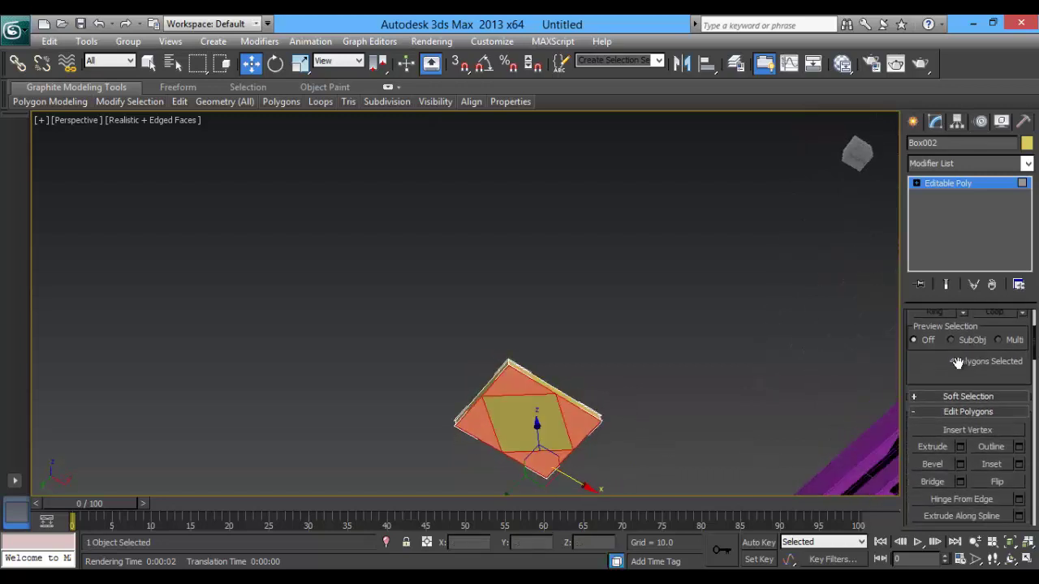
Extrude and bevel the four corner polygons downward into stepped legs.
{"action": "left_click", "coordinate": [933, 447]}
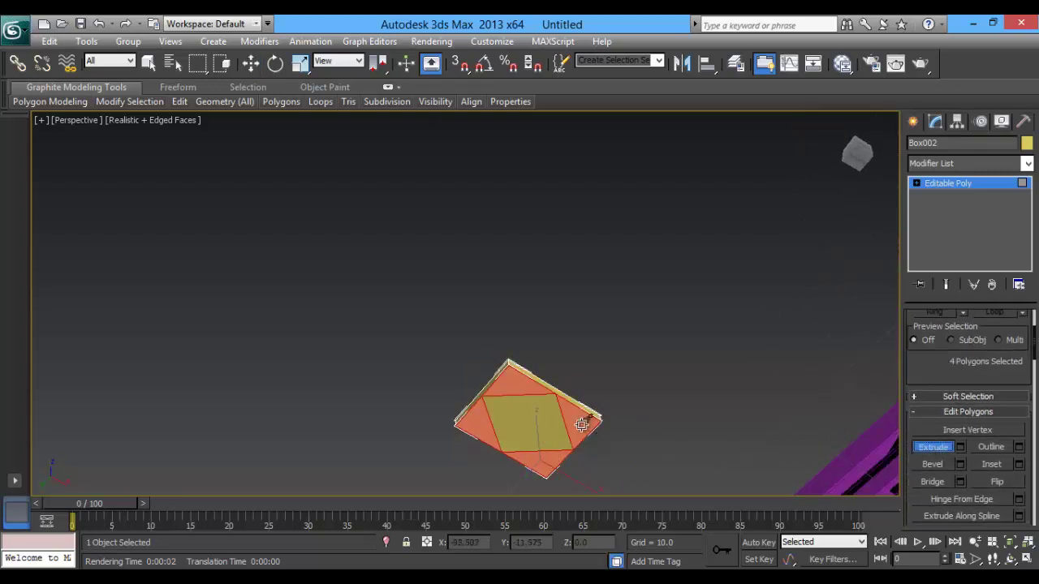
{"action": "left_click_drag", "start_coordinate": [586, 425], "coordinate": [585, 415]}
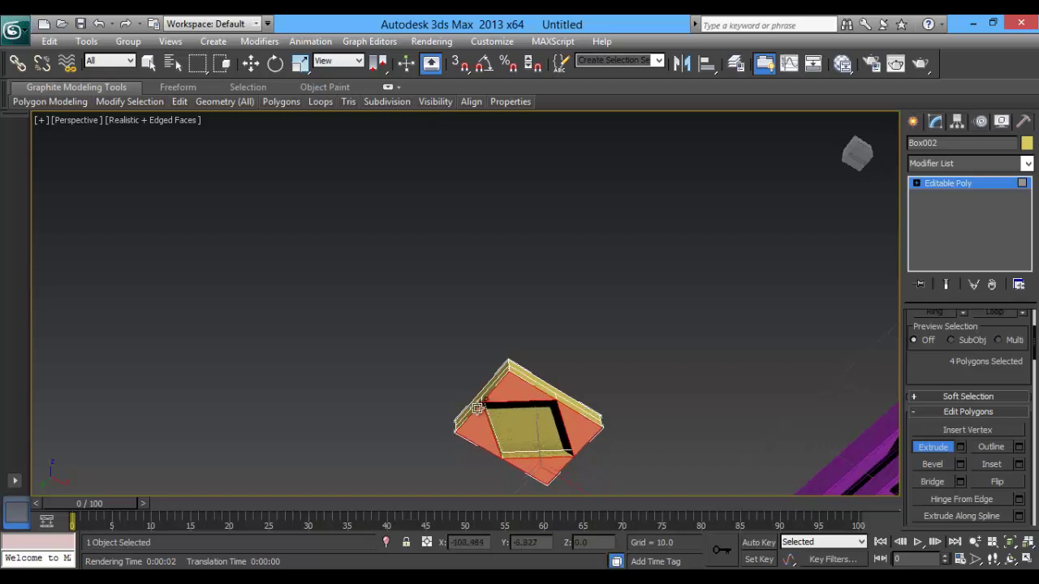
{"action": "left_click", "coordinate": [299, 64]}
{"action": "mouse_move", "coordinate": [540, 459]}
{"action": "left_mouse_down"}
{"action": "mouse_move", "coordinate": [542, 442]}
{"action": "mouse_move", "coordinate": [586, 421]}
{"action": "left_mouse_up"}
{"action": "left_click", "coordinate": [933, 464]}
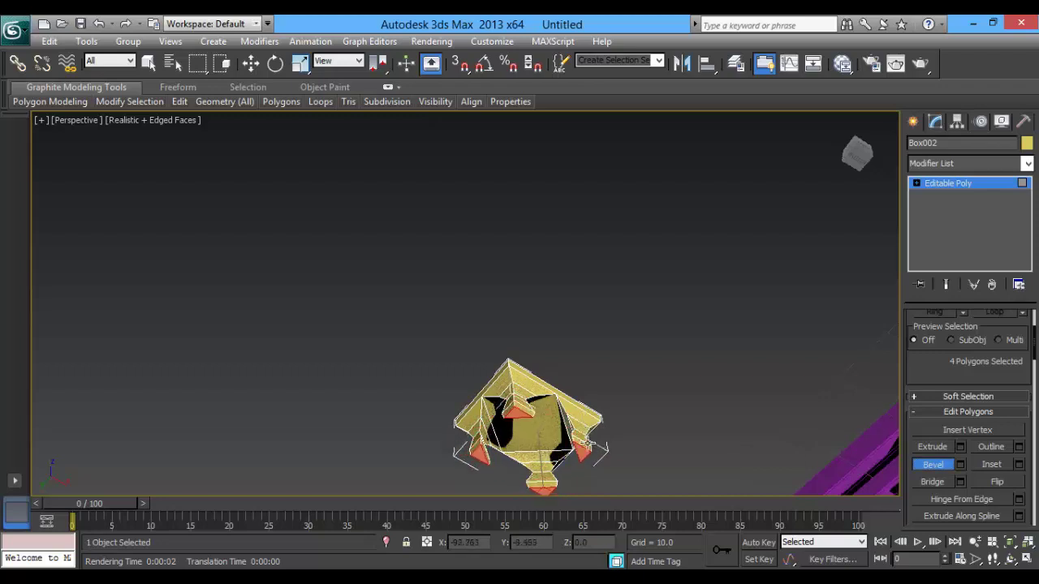
{"action": "mouse_move", "coordinate": [585, 421]}
{"action": "left_mouse_down"}
{"action": "mouse_move", "coordinate": [590, 452]}
{"action": "mouse_move", "coordinate": [637, 396]}
{"action": "left_mouse_up"}
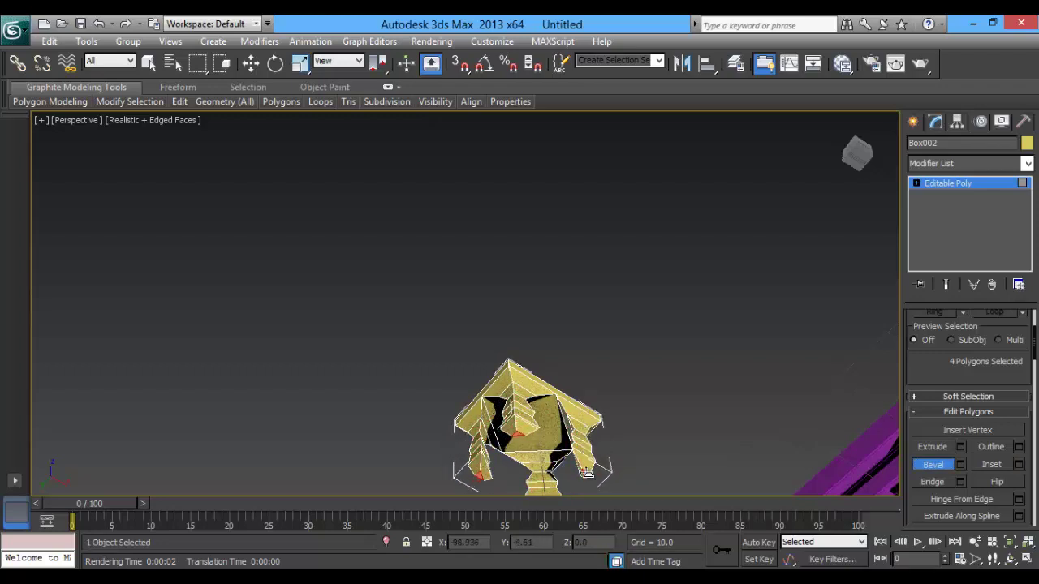
{"action": "mouse_move", "coordinate": [636, 396]}
{"action": "middle_mouse_down", "text": "alt"}
{"action": "mouse_move", "coordinate": [526, 485]}
{"action": "mouse_move", "coordinate": [634, 385]}
{"action": "middle_mouse_up", "text": "alt"}
{"action": "scroll", "coordinate": [971, 426], "scroll_direction": "up", "scroll_amount": 1}
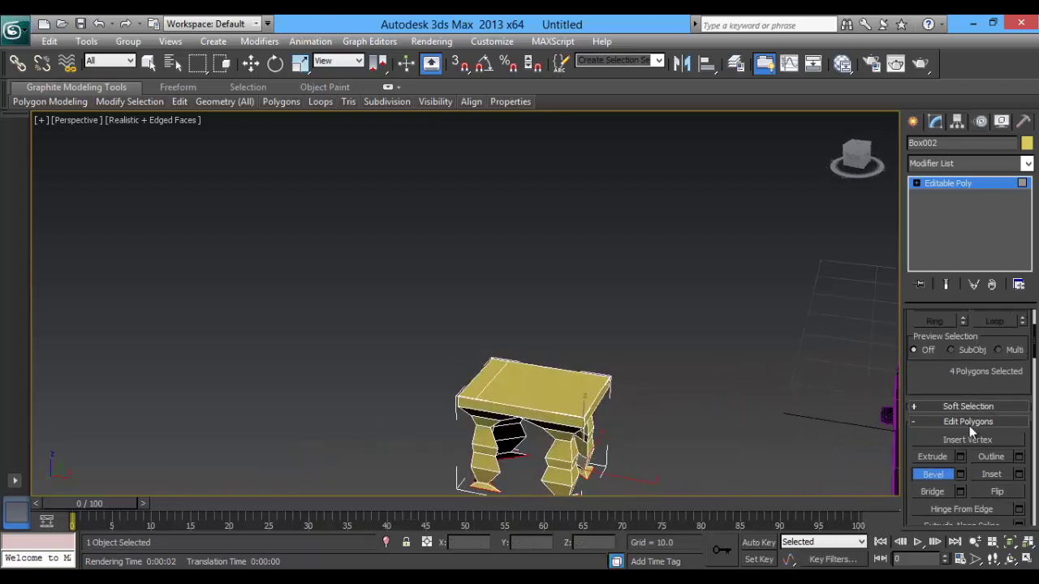
{"action": "left_click", "coordinate": [940, 476]}
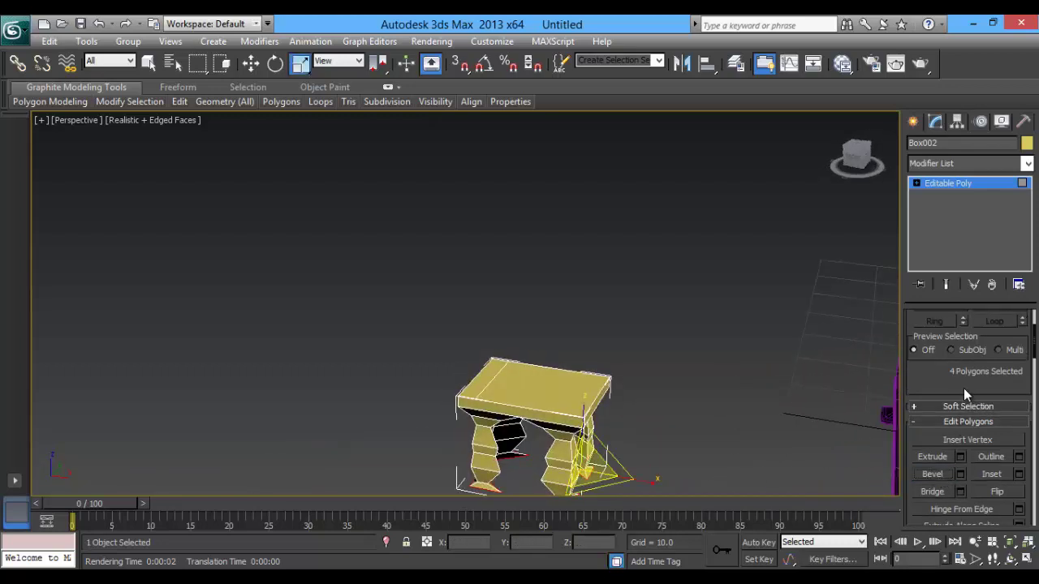
{"action": "scroll", "coordinate": [963, 388], "scroll_direction": "up", "scroll_amount": 2}
{"action": "scroll", "coordinate": [968, 498], "scroll_direction": "up", "scroll_amount": 2}
{"action": "scroll", "coordinate": [968, 498], "scroll_direction": "up", "scroll_amount": 1}
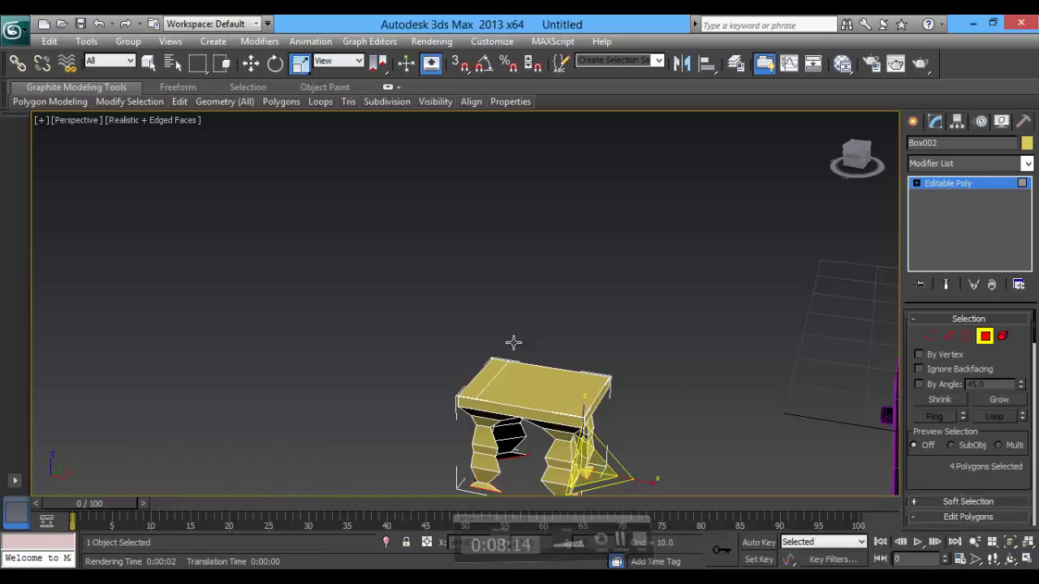
Extrude the seat's back-edge polygon upward and bevel it twice into a tall backrest.
{"action": "left_click", "coordinate": [484, 383]}
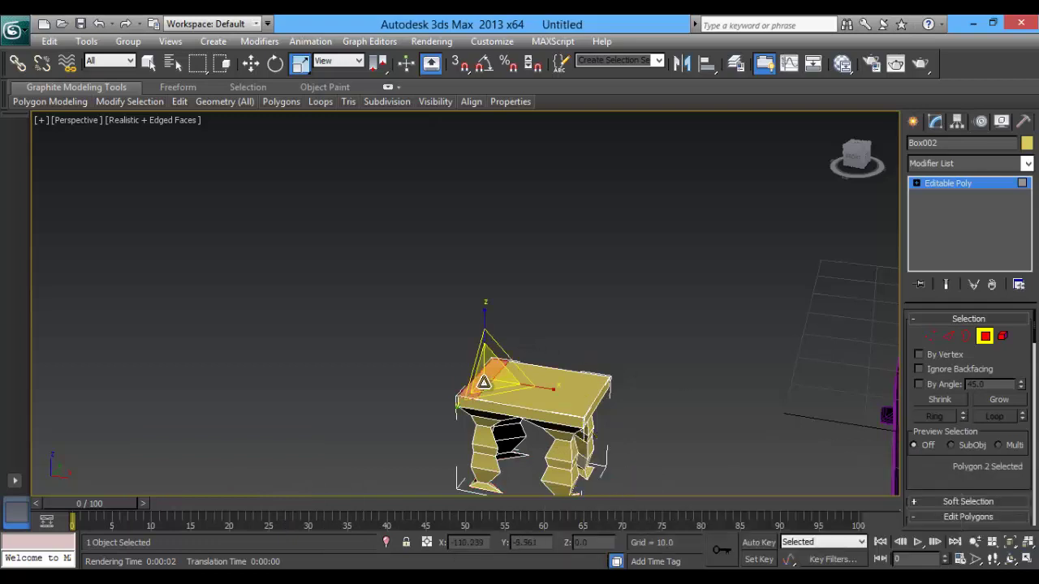
{"action": "mouse_move", "coordinate": [929, 477]}
{"action": "left_mouse_down"}
{"action": "mouse_move", "coordinate": [930, 365]}
{"action": "mouse_move", "coordinate": [937, 393]}
{"action": "left_mouse_up"}
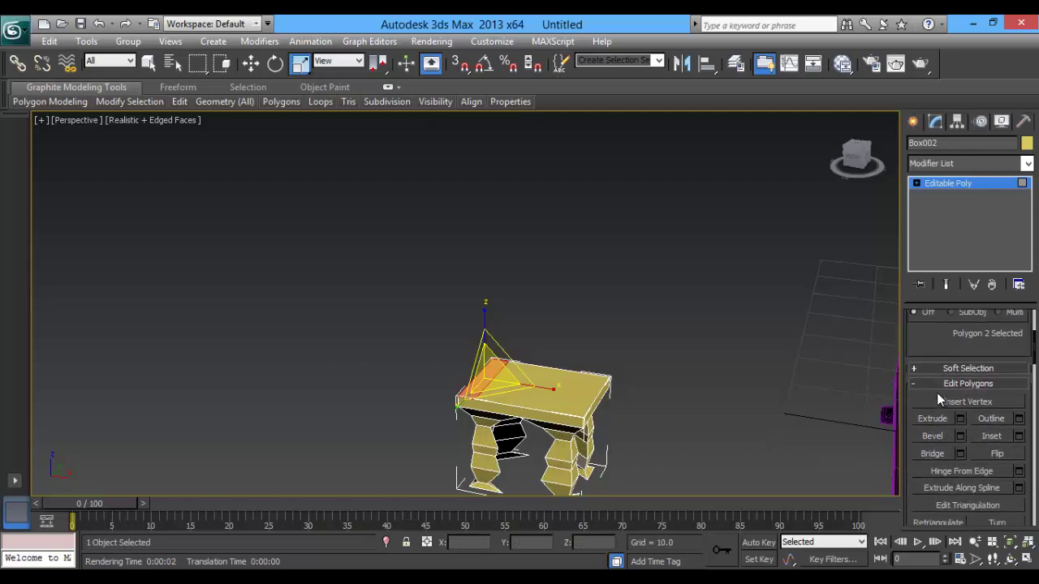
{"action": "left_click", "coordinate": [933, 419]}
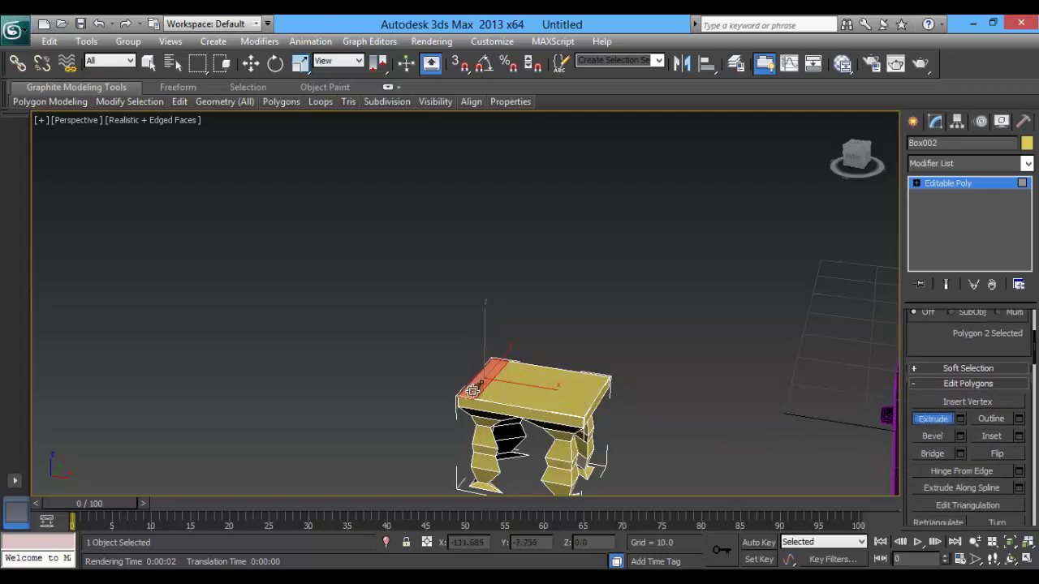
{"action": "left_click_drag", "start_coordinate": [478, 380], "coordinate": [483, 369]}
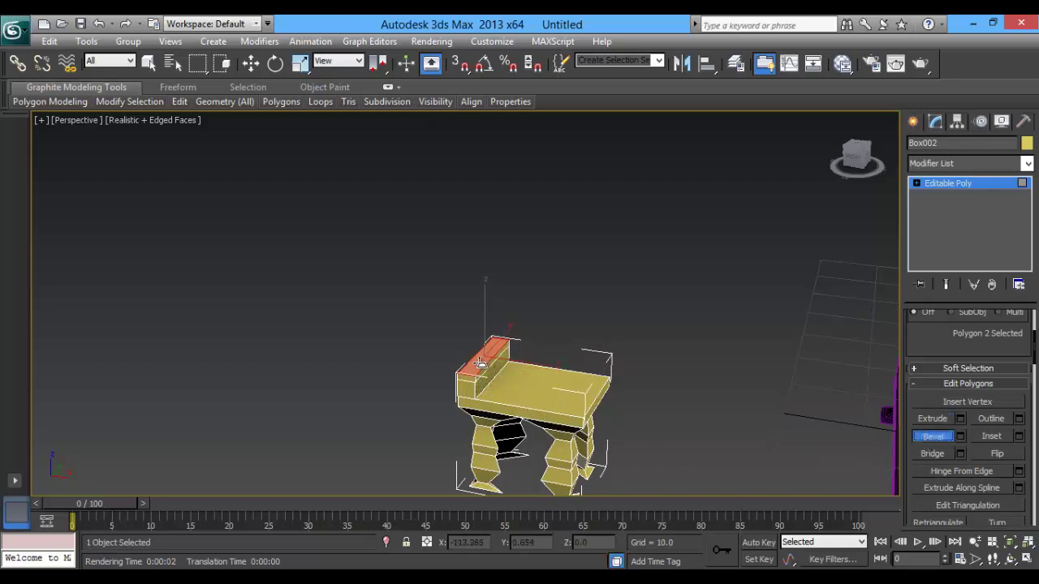
{"action": "left_click_drag", "start_coordinate": [480, 363], "coordinate": [486, 325]}
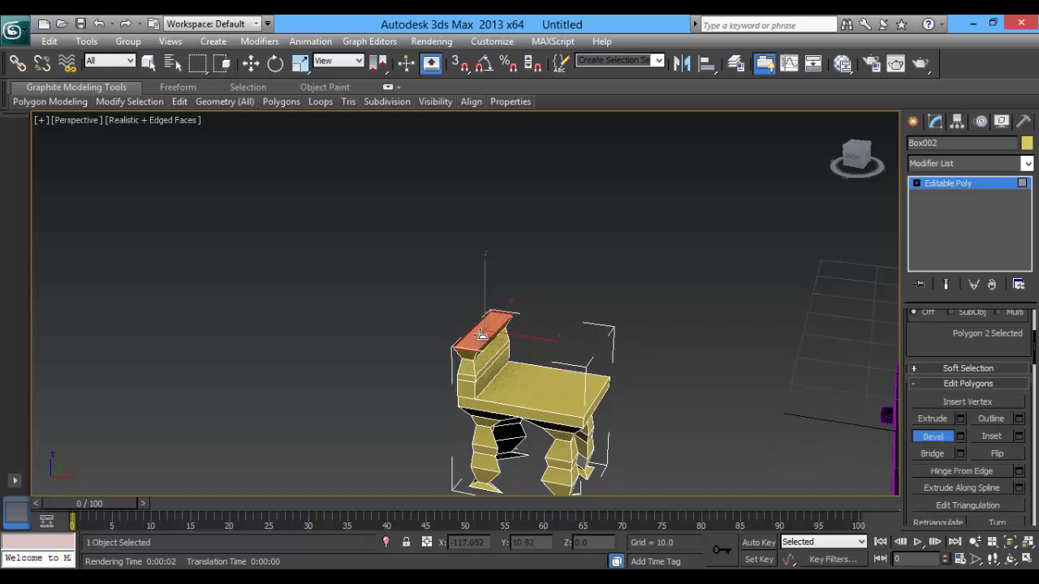
{"action": "mouse_move", "coordinate": [486, 325]}
{"action": "left_mouse_down"}
{"action": "mouse_move", "coordinate": [484, 281]}
{"action": "mouse_move", "coordinate": [493, 316]}
{"action": "left_mouse_up"}
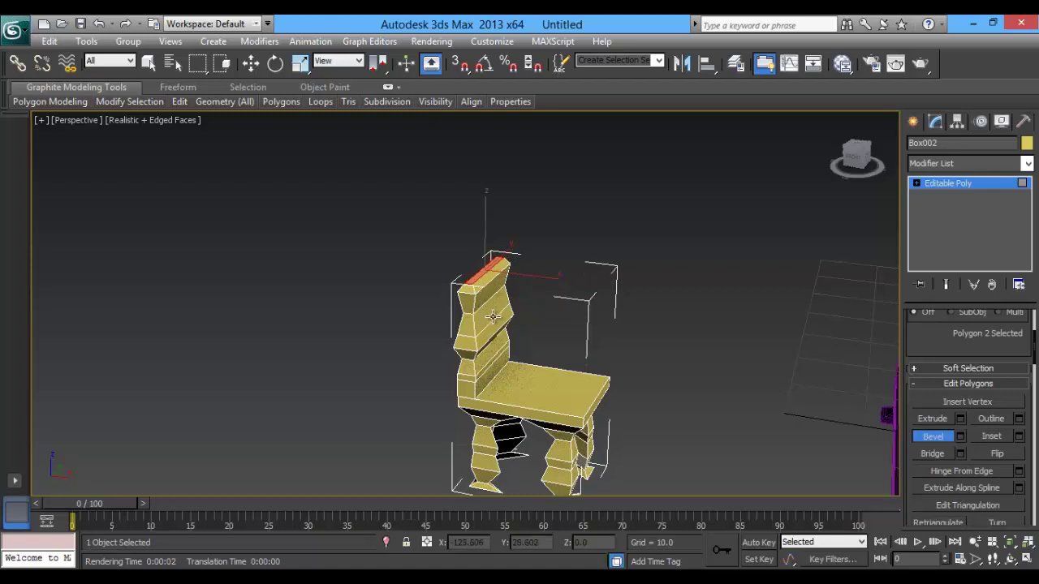
{"action": "left_click", "coordinate": [943, 439]}
{"action": "left_click_drag", "start_coordinate": [943, 343], "coordinate": [953, 476]}
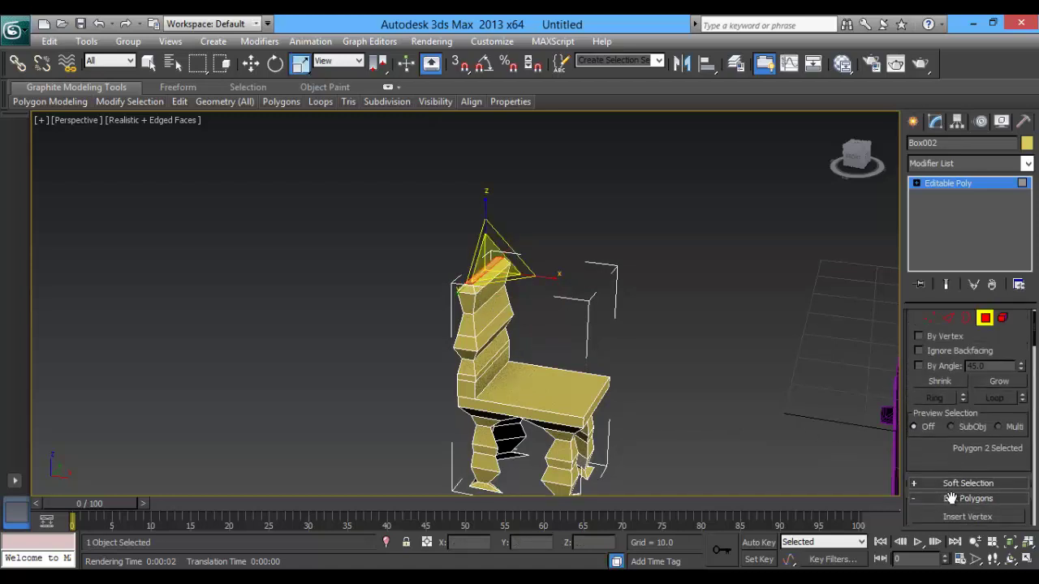
Select two opposite seat edges and connect them with 2 new edges.
{"action": "left_click", "coordinate": [946, 337]}
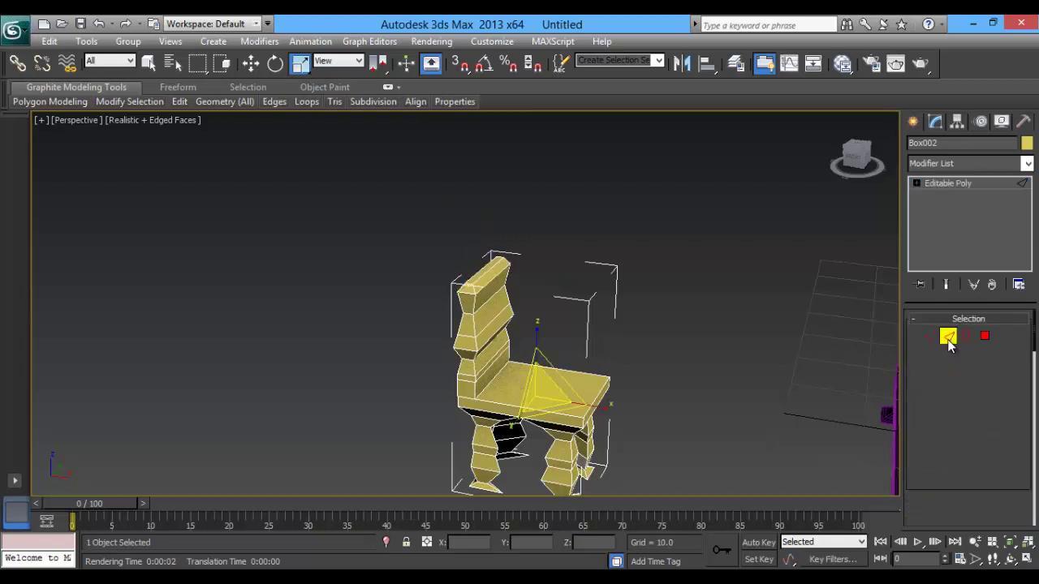
{"action": "left_click", "coordinate": [493, 381]}
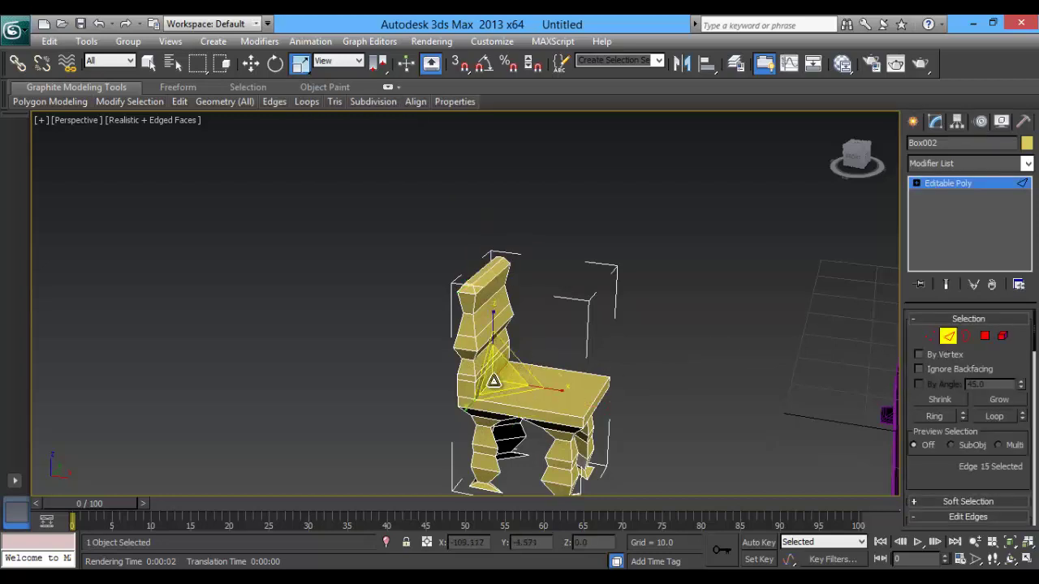
{"action": "left_click", "coordinate": [595, 395]}
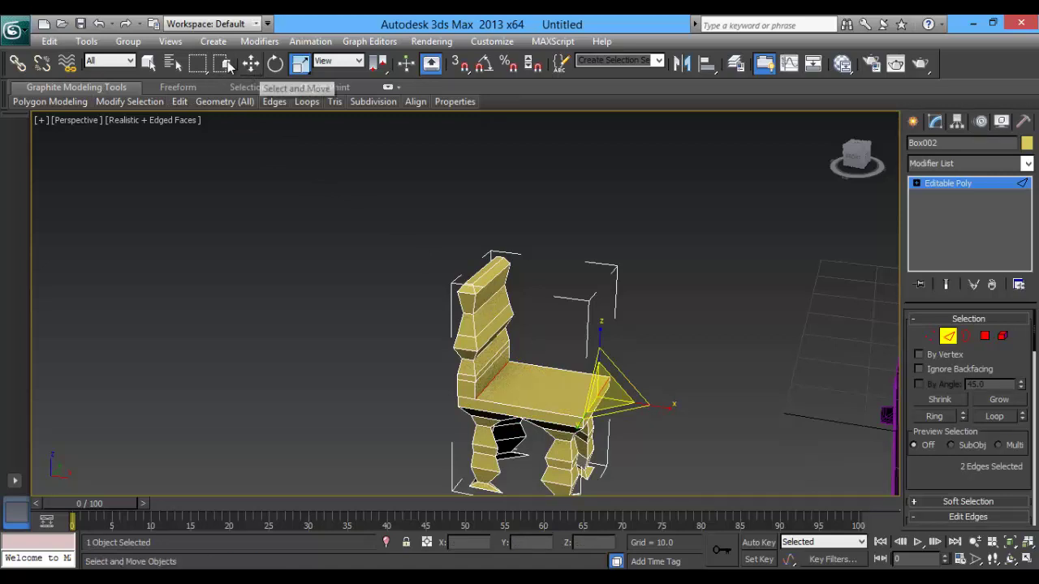
{"action": "left_click", "coordinate": [148, 63]}
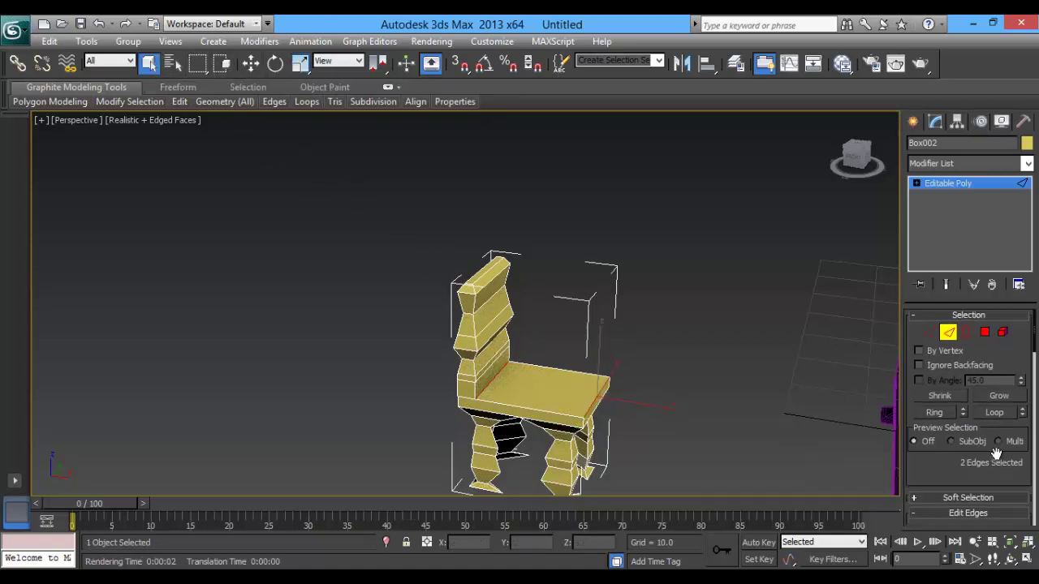
{"action": "scroll", "coordinate": [998, 470], "scroll_direction": "down", "scroll_amount": 5}
{"action": "left_click", "coordinate": [1018, 482]}
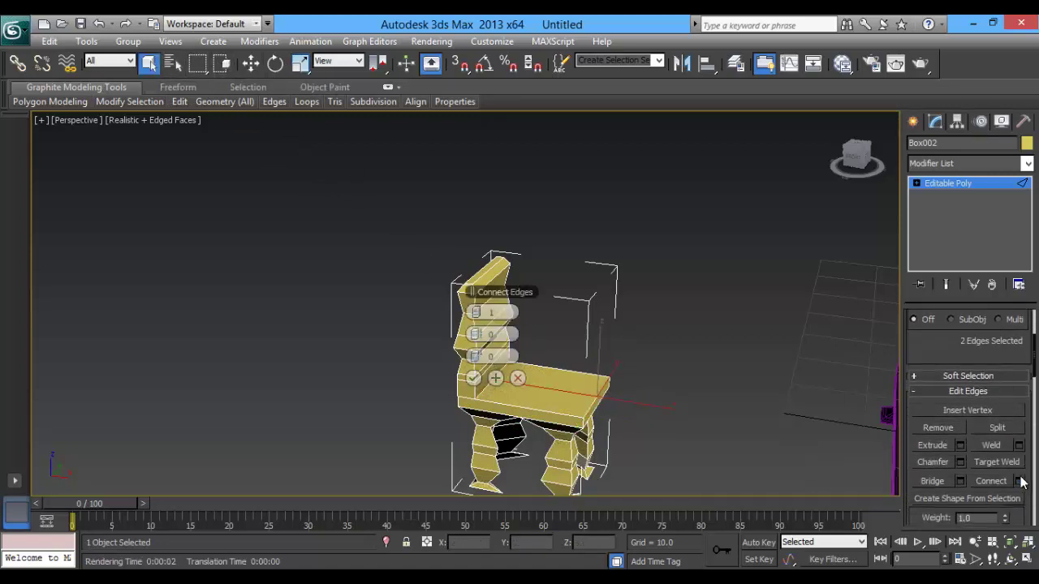
{"action": "left_click", "coordinate": [479, 320]}
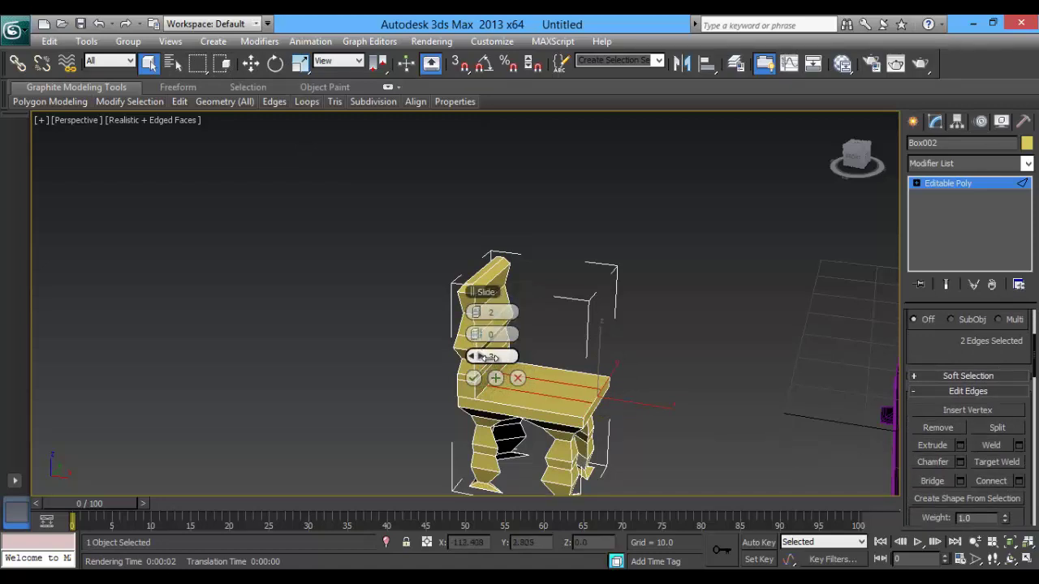
{"action": "mouse_move", "coordinate": [485, 357]}
{"action": "left_mouse_down"}
{"action": "mouse_move", "coordinate": [475, 357]}
{"action": "mouse_move", "coordinate": [510, 336]}
{"action": "left_mouse_up"}
{"action": "left_click", "coordinate": [496, 378]}
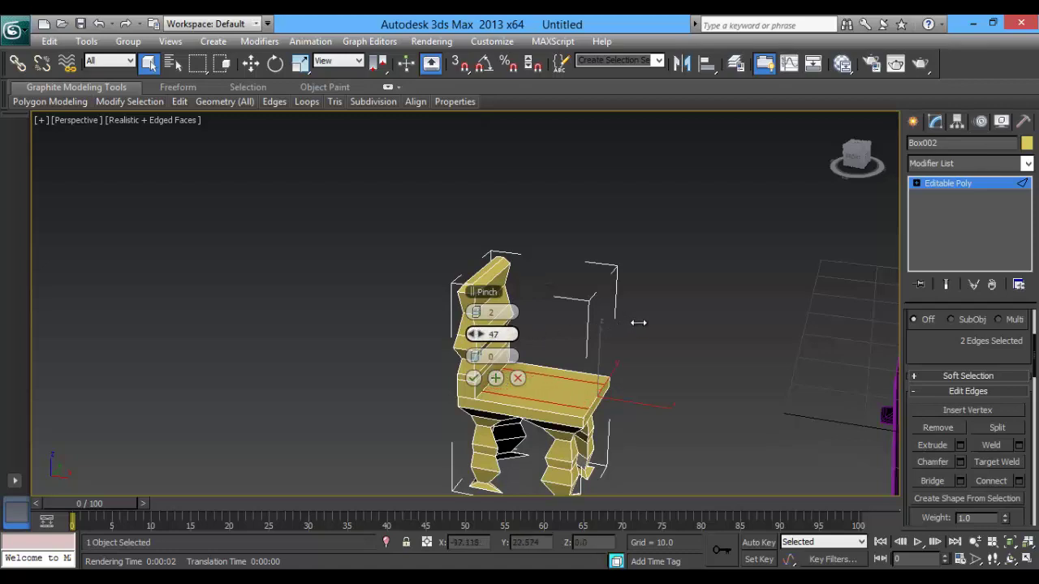
{"action": "left_click", "coordinate": [473, 378]}
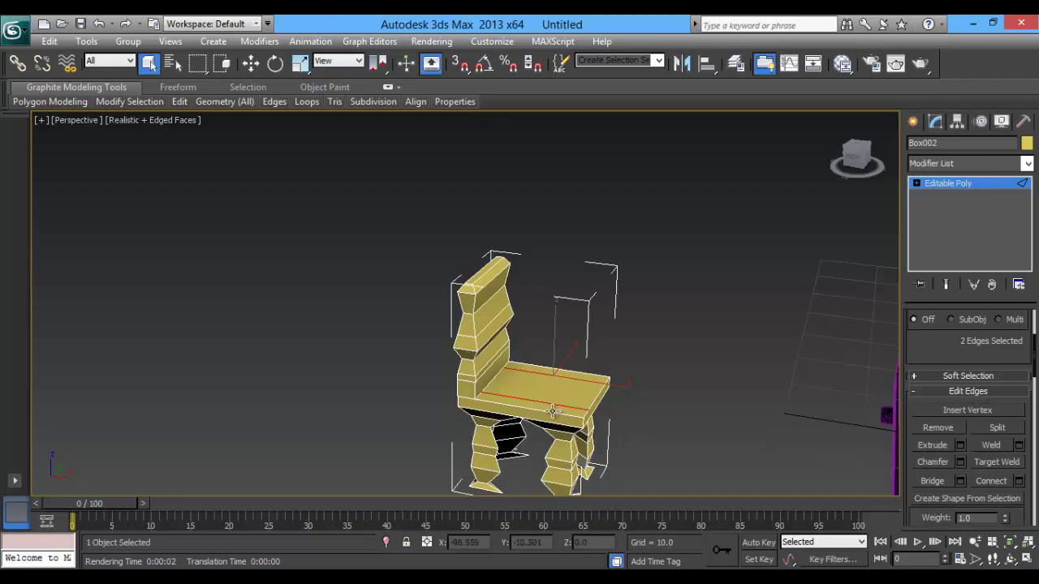
Add two more seat edges and connect them with 2 segments at pinch 70.
{"action": "left_click", "coordinate": [569, 376], "text": "ctrl"}
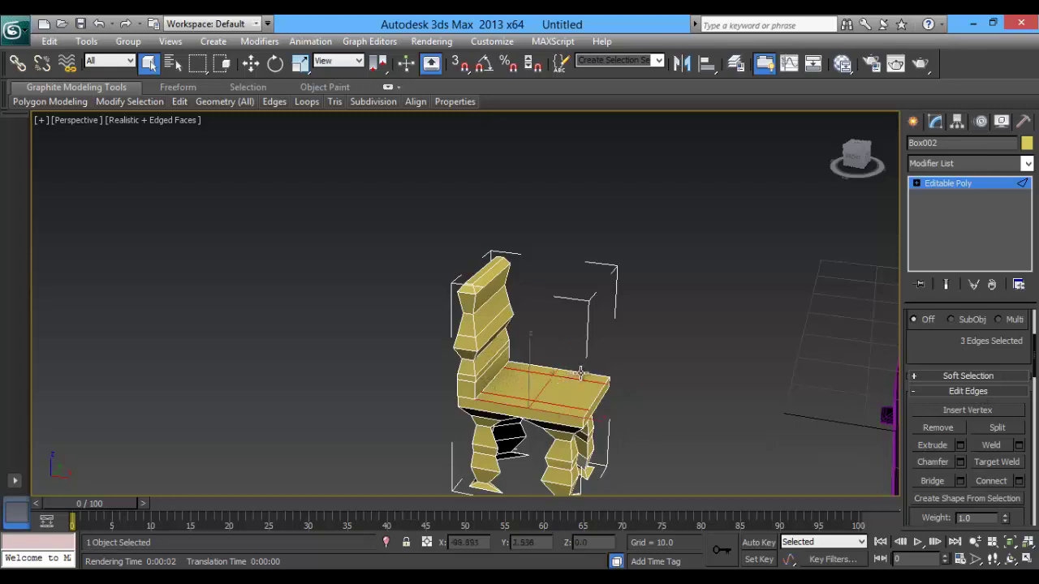
{"action": "left_click", "coordinate": [580, 373], "text": "ctrl"}
{"action": "left_click", "coordinate": [1019, 481]}
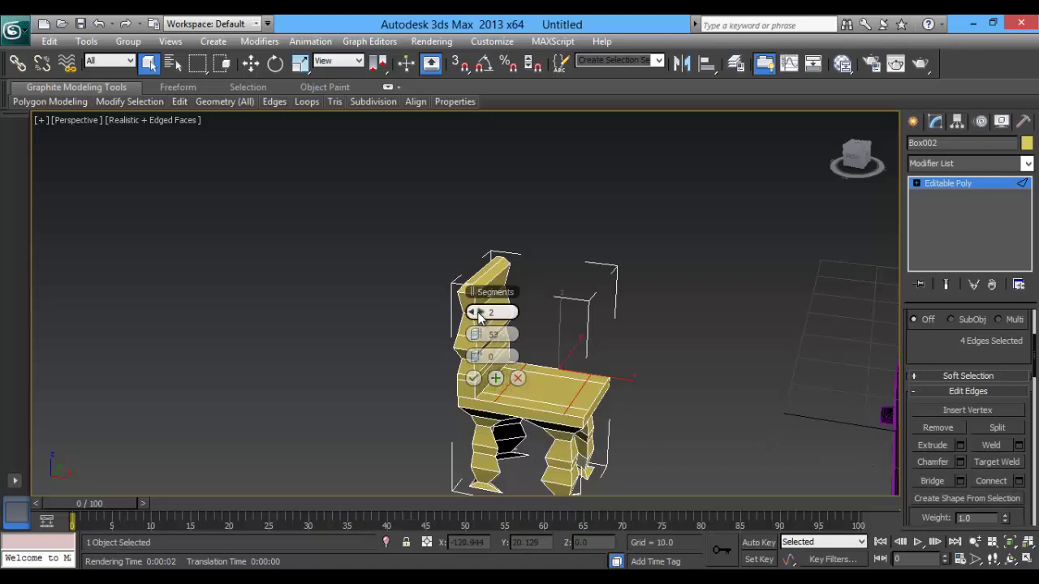
{"action": "left_click_drag", "start_coordinate": [480, 334], "coordinate": [534, 334]}
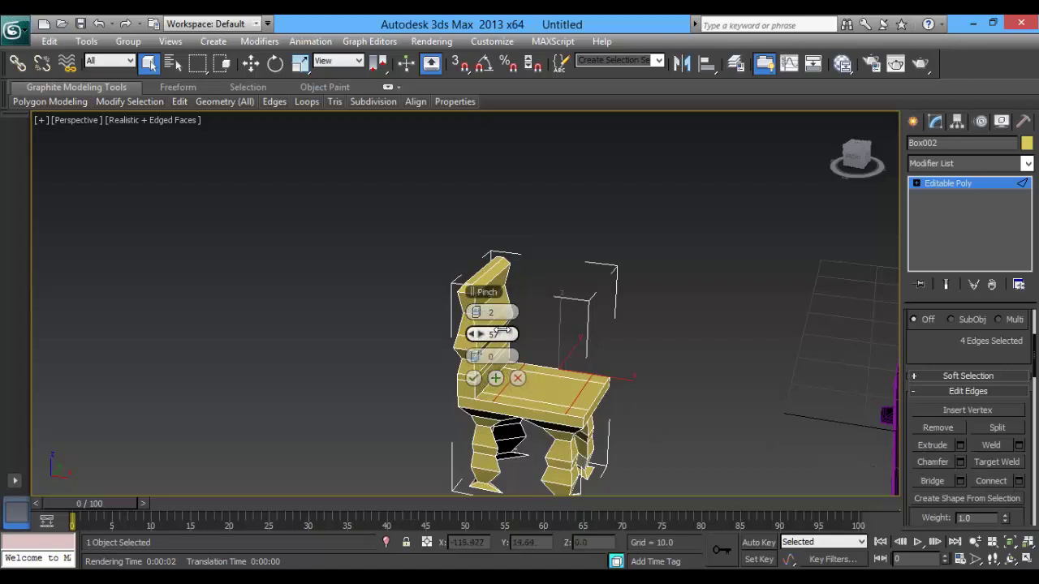
{"action": "left_click", "coordinate": [472, 378]}
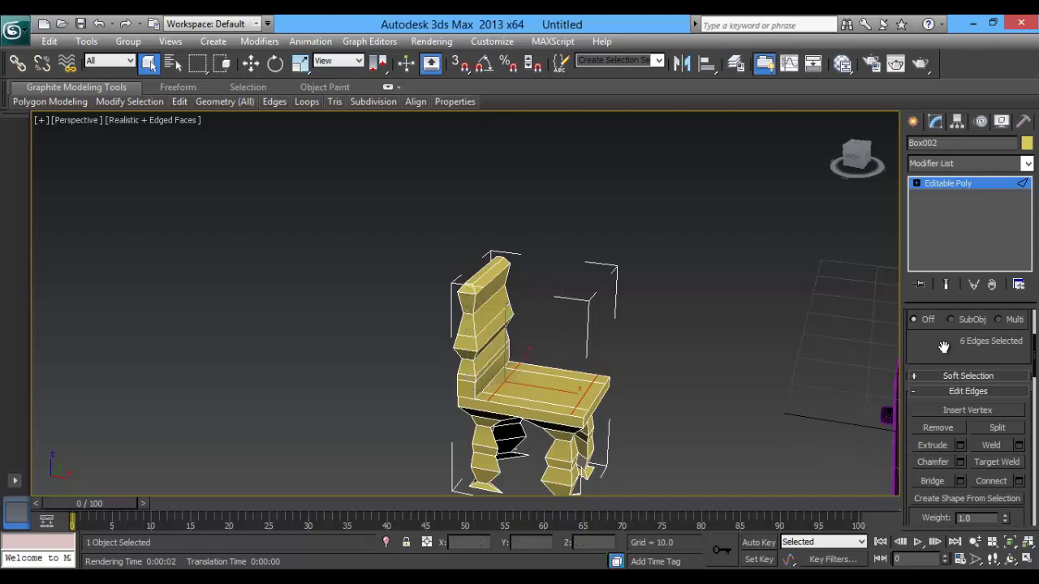
{"action": "left_click_drag", "start_coordinate": [944, 346], "coordinate": [944, 540]}
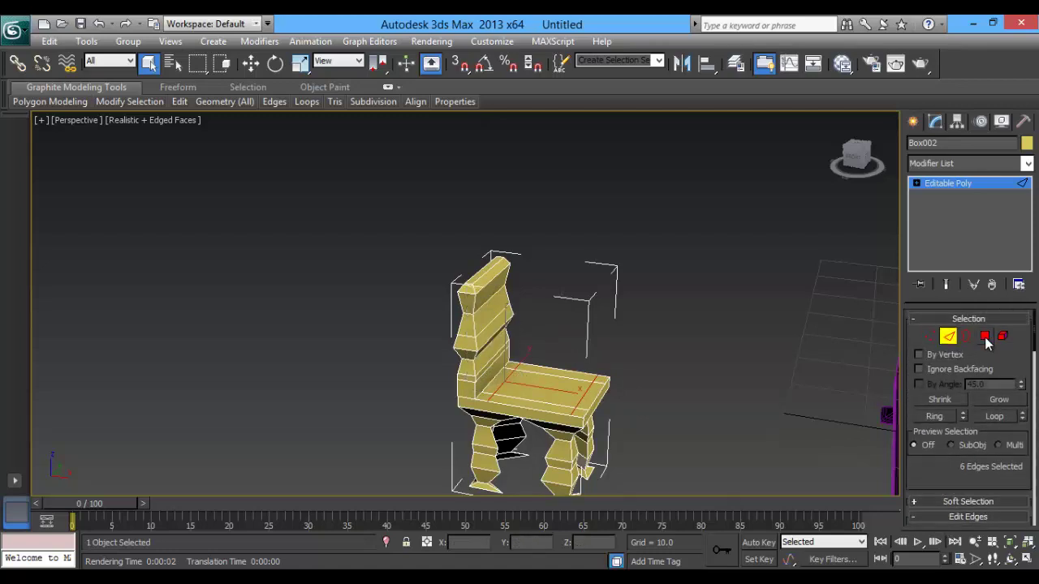
Extrude the four seat-corner polygons of Box002 upward into posts.
{"action": "left_click", "coordinate": [984, 337]}
{"action": "left_click", "coordinate": [580, 411]}
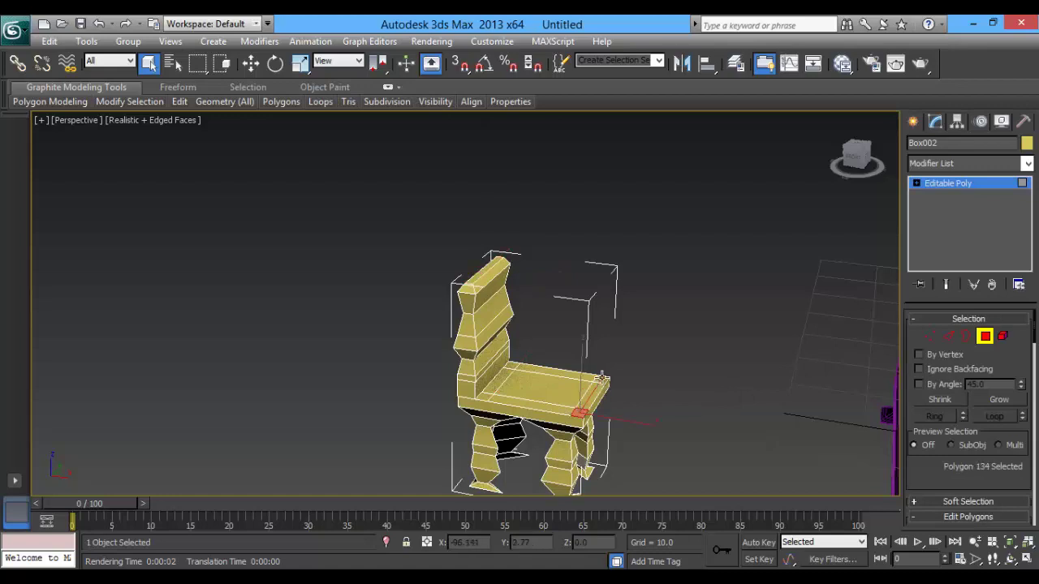
{"action": "left_click", "coordinate": [601, 379], "text": "ctrl"}
{"action": "left_click", "coordinate": [511, 367], "text": "ctrl"}
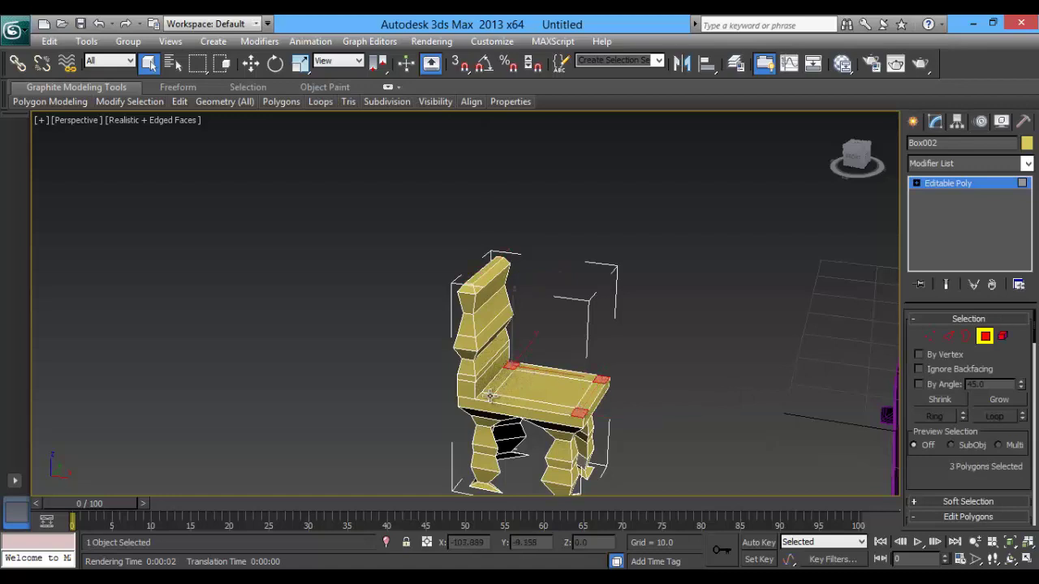
{"action": "left_click", "coordinate": [486, 396], "text": "ctrl"}
{"action": "scroll", "coordinate": [946, 398], "scroll_direction": "down", "scroll_amount": 3}
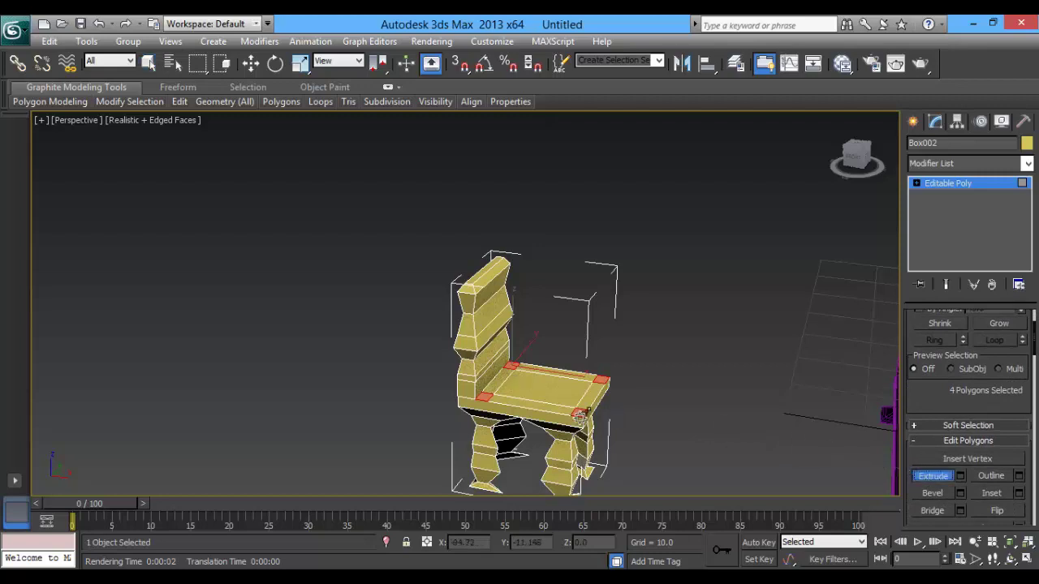
{"action": "left_click_drag", "start_coordinate": [579, 416], "coordinate": [592, 392]}
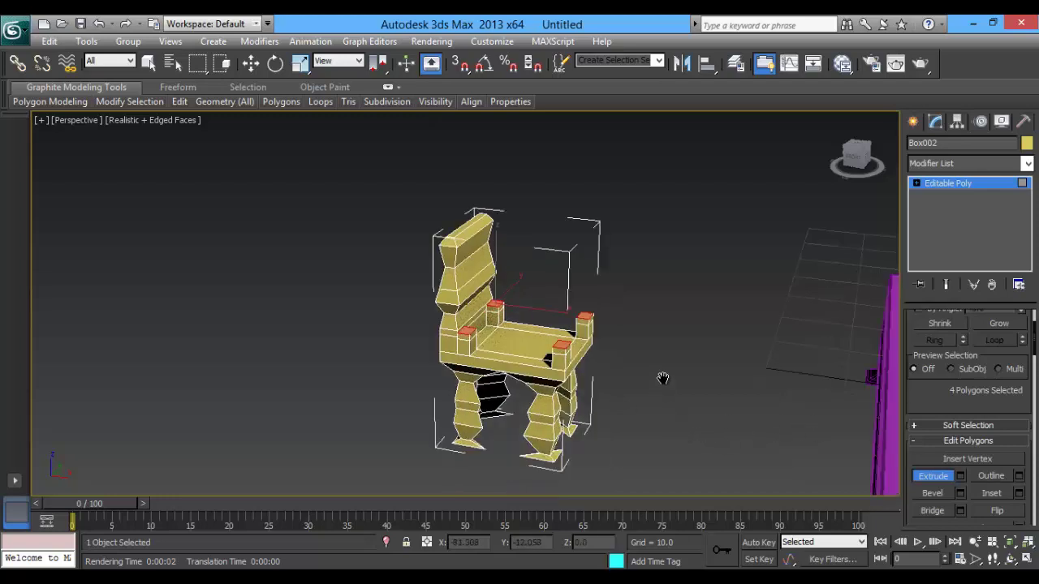
{"action": "scroll", "coordinate": [670, 381], "scroll_direction": "up", "scroll_amount": 5}
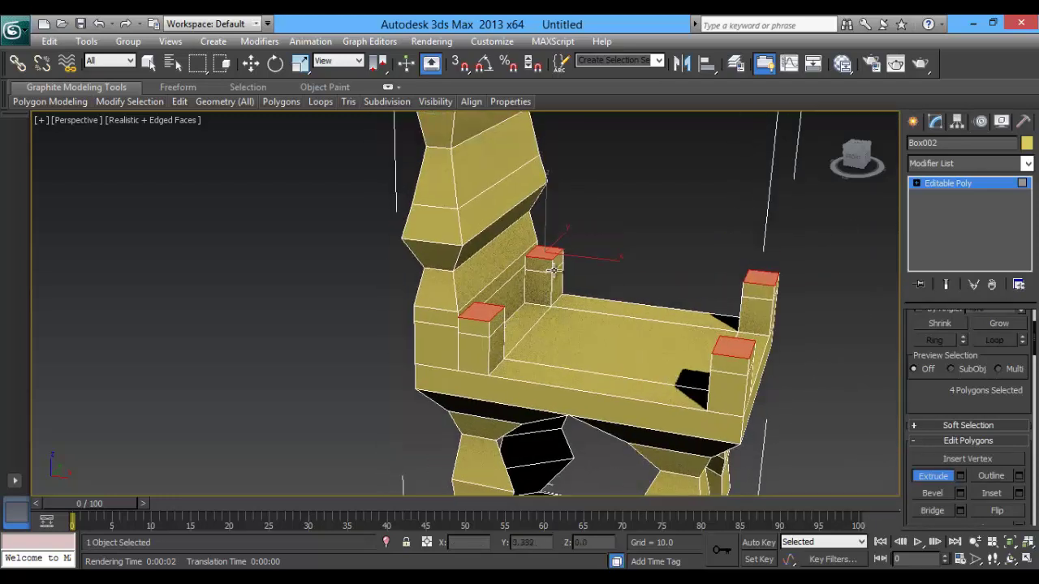
Bridge the facing inner sides of each post pair into the two armrests.
{"action": "left_click", "coordinate": [556, 264]}
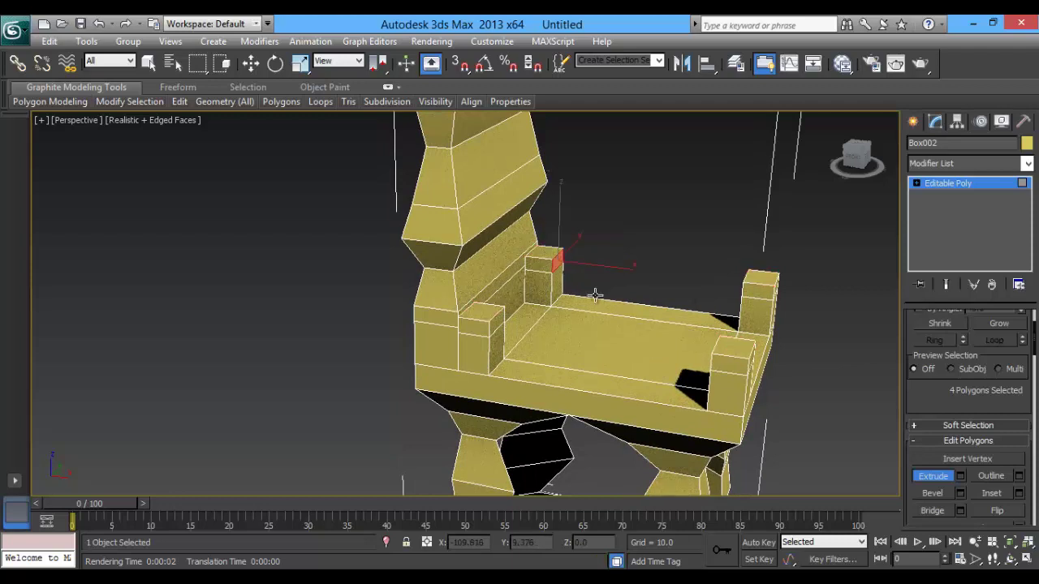
{"action": "middle_click_drag", "start_coordinate": [587, 308], "coordinate": [740, 305], "text": "alt"}
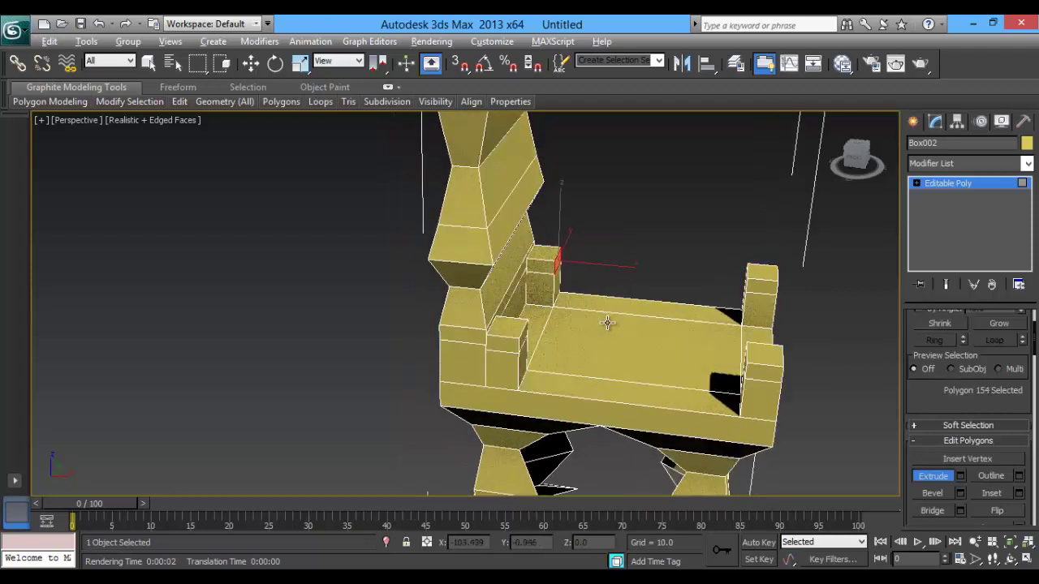
{"action": "left_click", "coordinate": [746, 276], "text": "ctrl"}
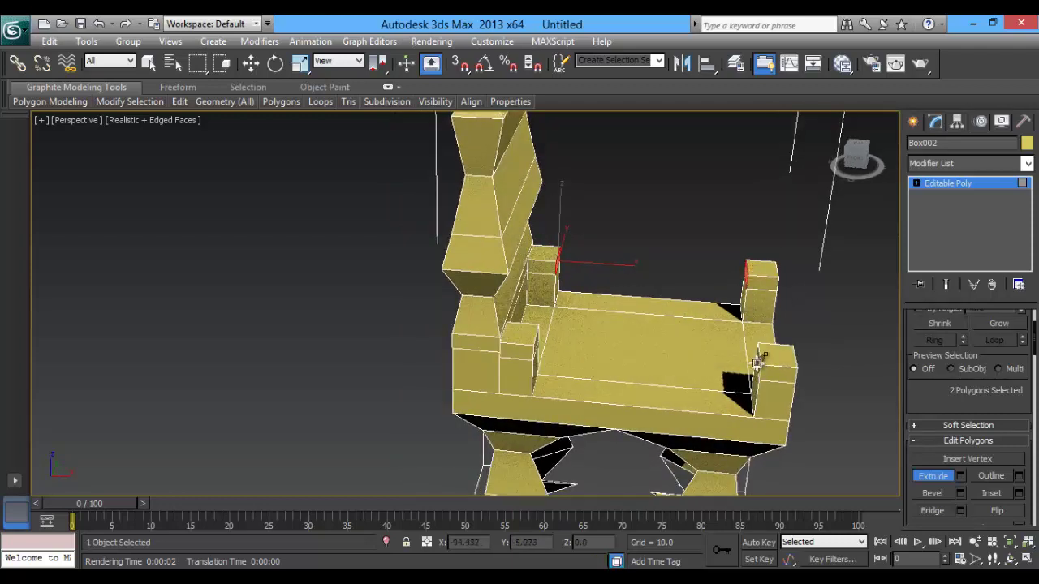
{"action": "left_click", "coordinate": [756, 361], "text": "ctrl"}
{"action": "middle_click_drag", "start_coordinate": [676, 378], "coordinate": [637, 386], "text": "alt"}
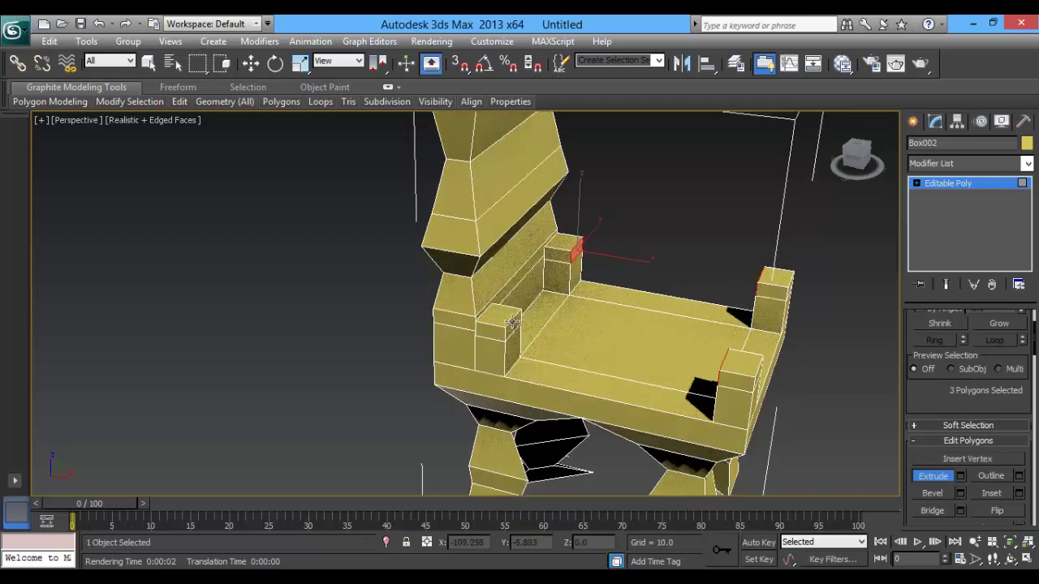
{"action": "left_click", "coordinate": [512, 322], "text": "ctrl"}
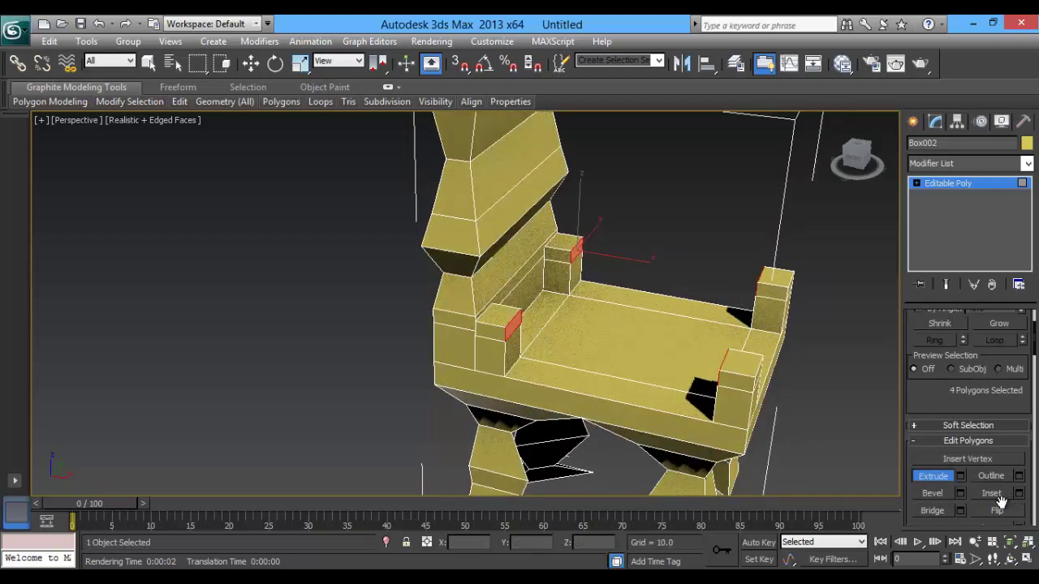
{"action": "left_click", "coordinate": [962, 511]}
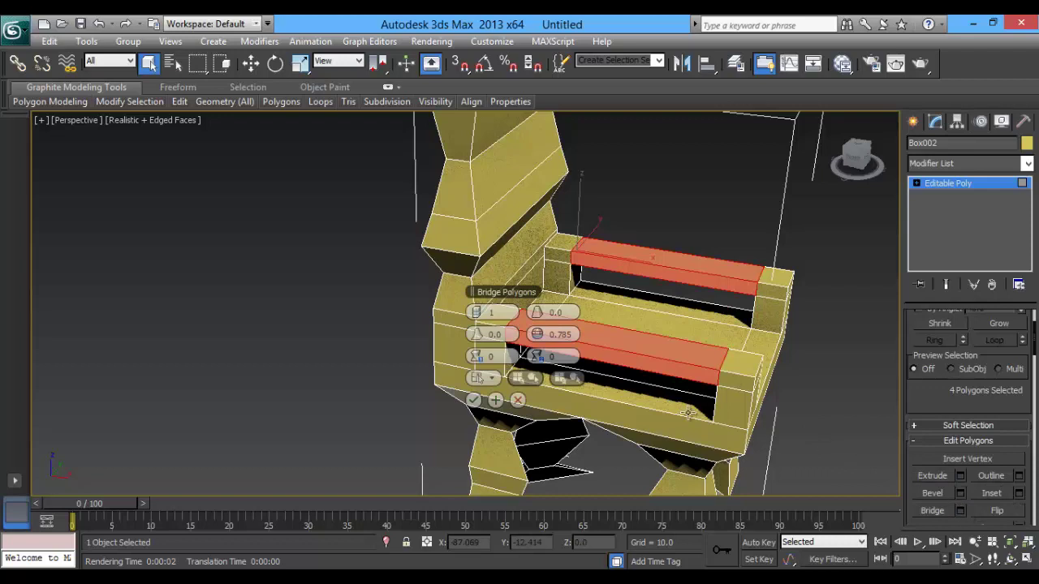
{"action": "left_click", "coordinate": [472, 400]}
{"action": "left_click", "coordinate": [254, 397]}
{"action": "middle_click_drag", "start_coordinate": [318, 395], "coordinate": [305, 400]}
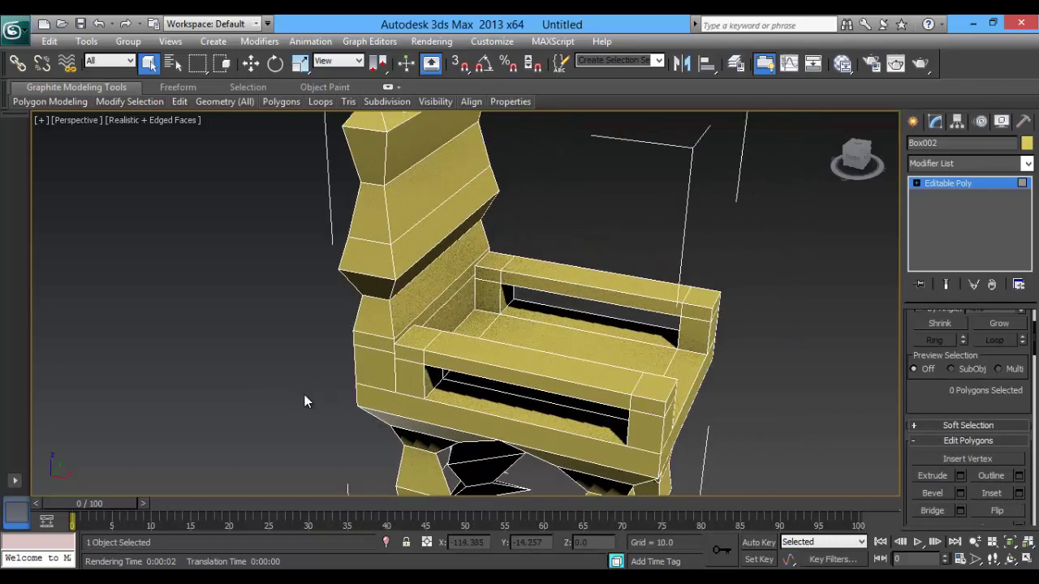
{"action": "scroll", "coordinate": [304, 400], "scroll_direction": "down", "scroll_amount": 4}
{"action": "scroll", "coordinate": [1012, 393], "scroll_direction": "up", "scroll_amount": 1}
{"action": "scroll", "coordinate": [1011, 410], "scroll_direction": "up", "scroll_amount": 3}
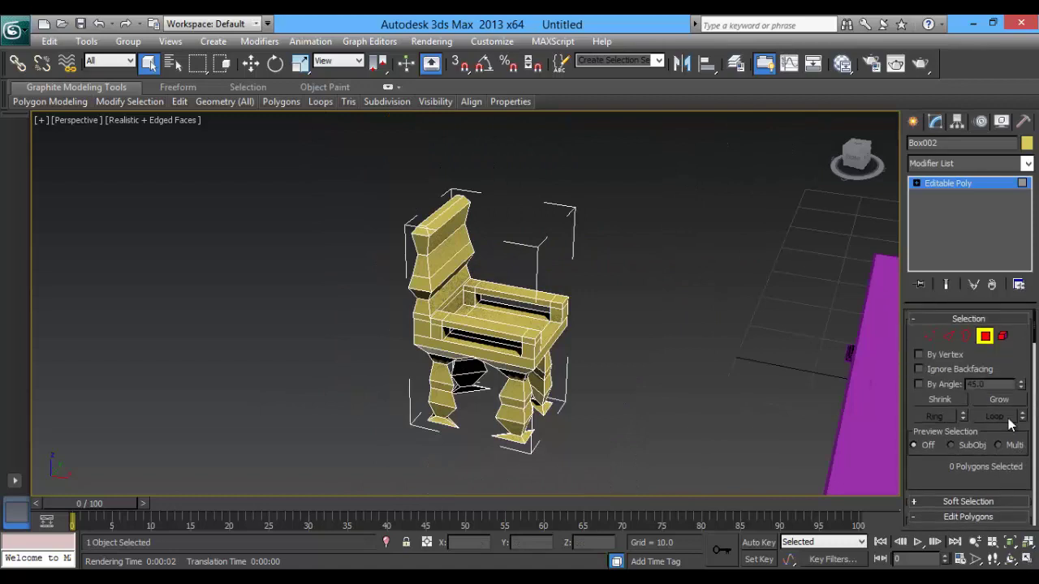
Chamfer all of Box002's edges by 0.15, then leave Edge sub-object mode.
{"action": "left_click", "coordinate": [949, 336]}
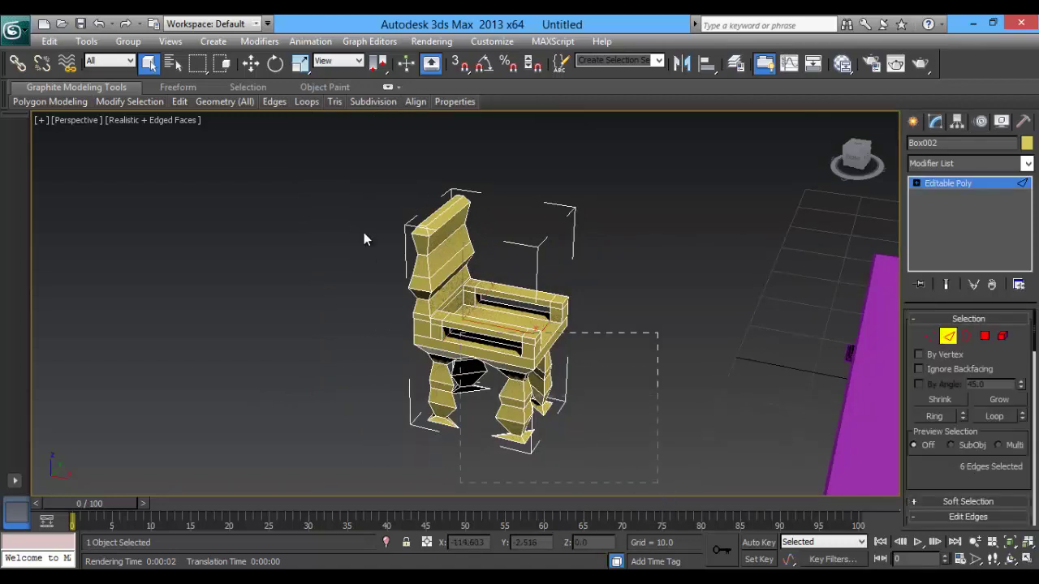
{"action": "left_click_drag", "start_coordinate": [363, 232], "coordinate": [308, 172]}
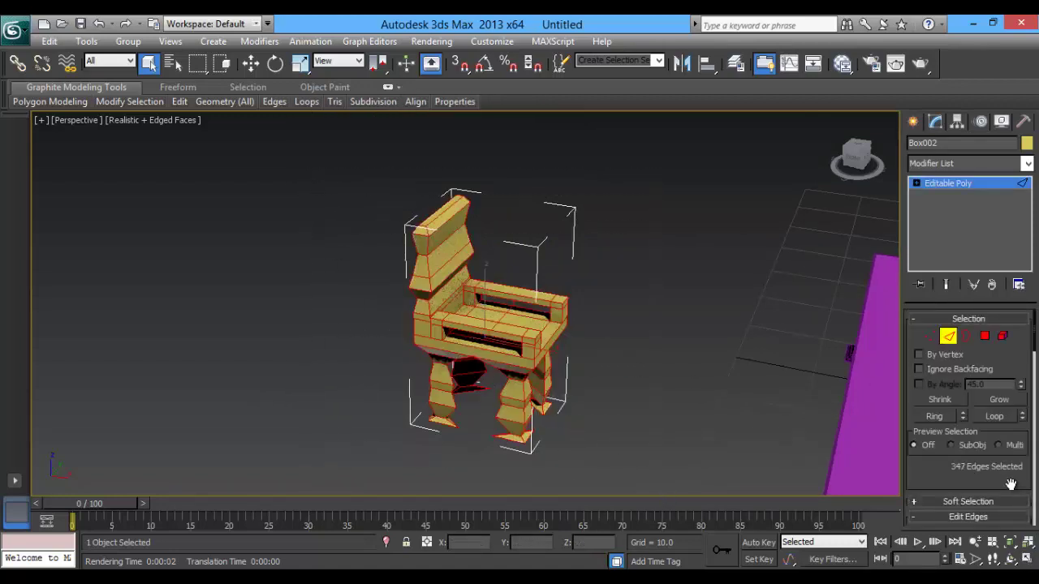
{"action": "scroll", "coordinate": [1010, 485], "scroll_direction": "down", "scroll_amount": 5}
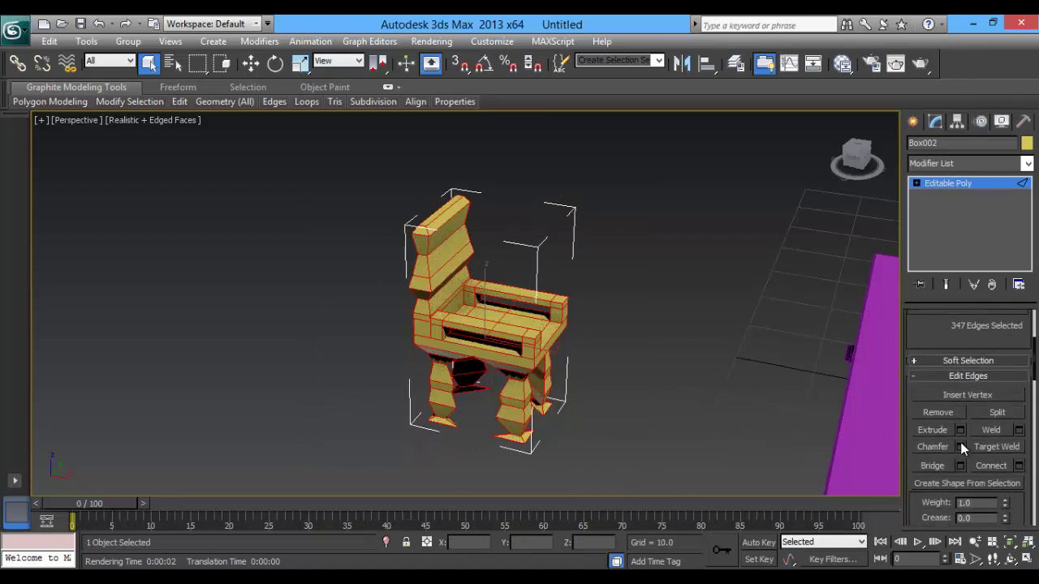
{"action": "left_click", "coordinate": [960, 447]}
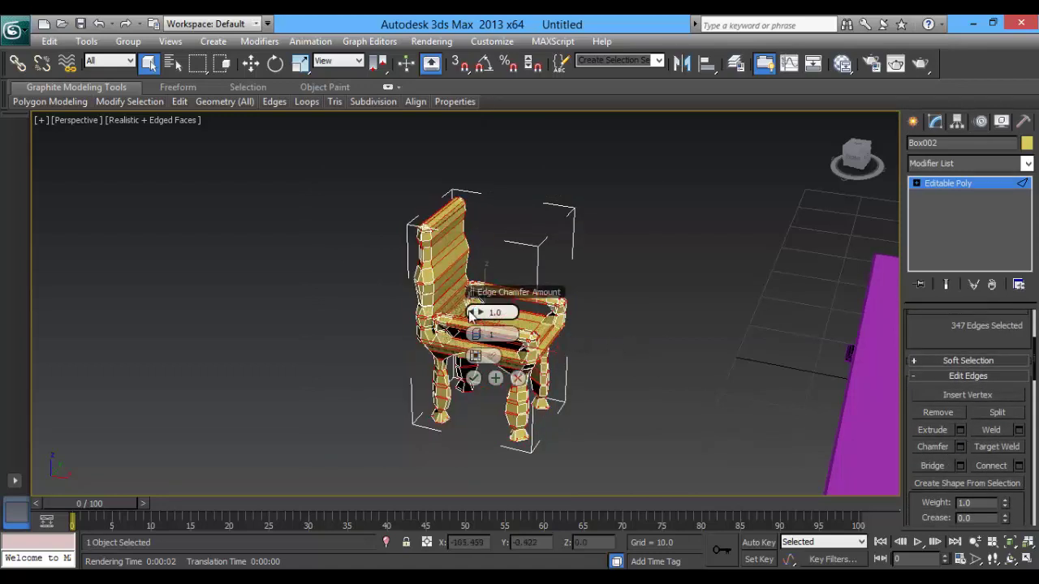
{"action": "left_click_drag", "start_coordinate": [488, 316], "coordinate": [478, 325]}
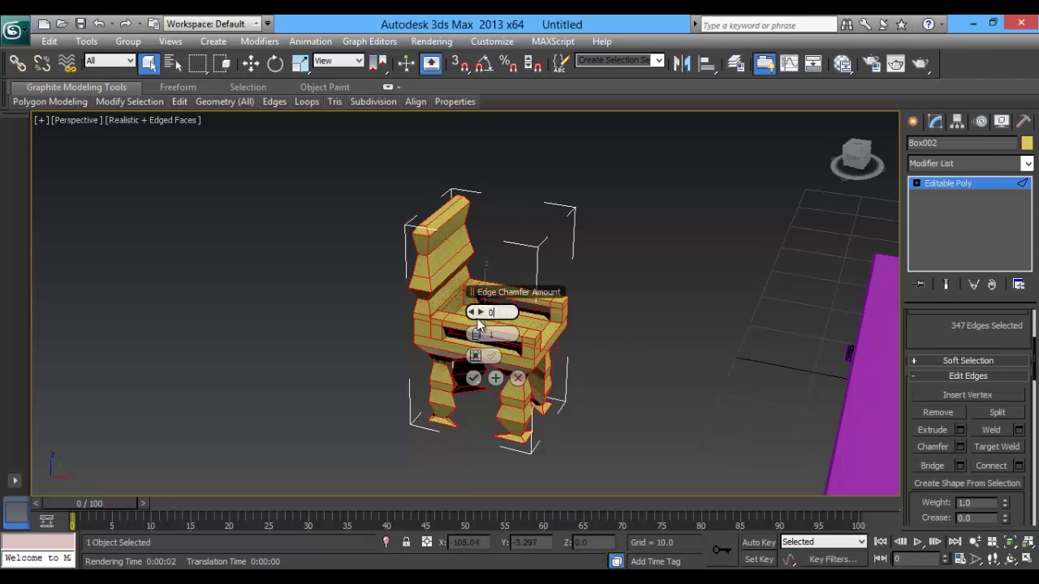
{"action": "type", "text": ".15"}
{"action": "key", "text": "Return"}
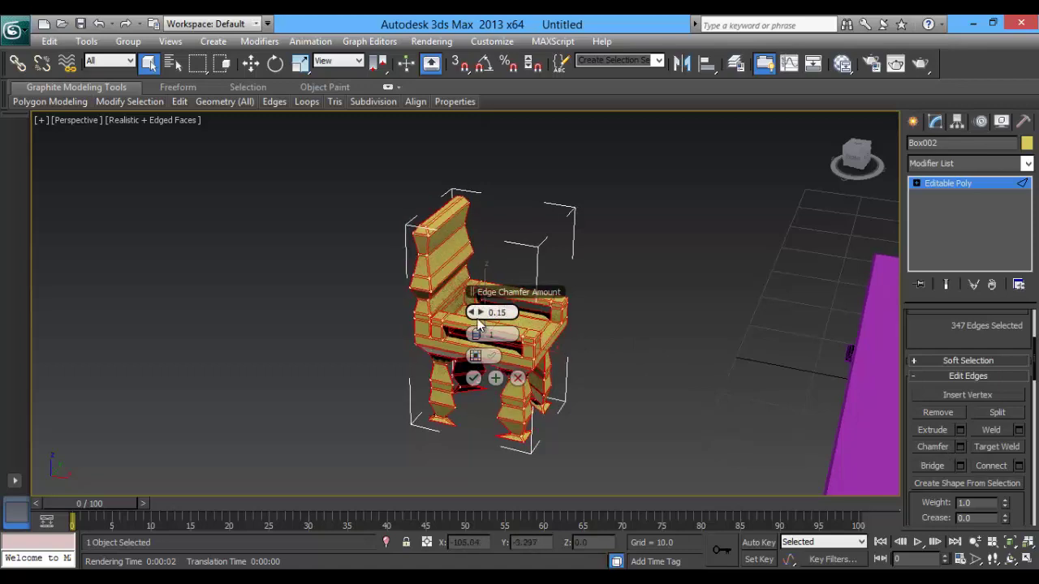
{"action": "left_click", "coordinate": [472, 378]}
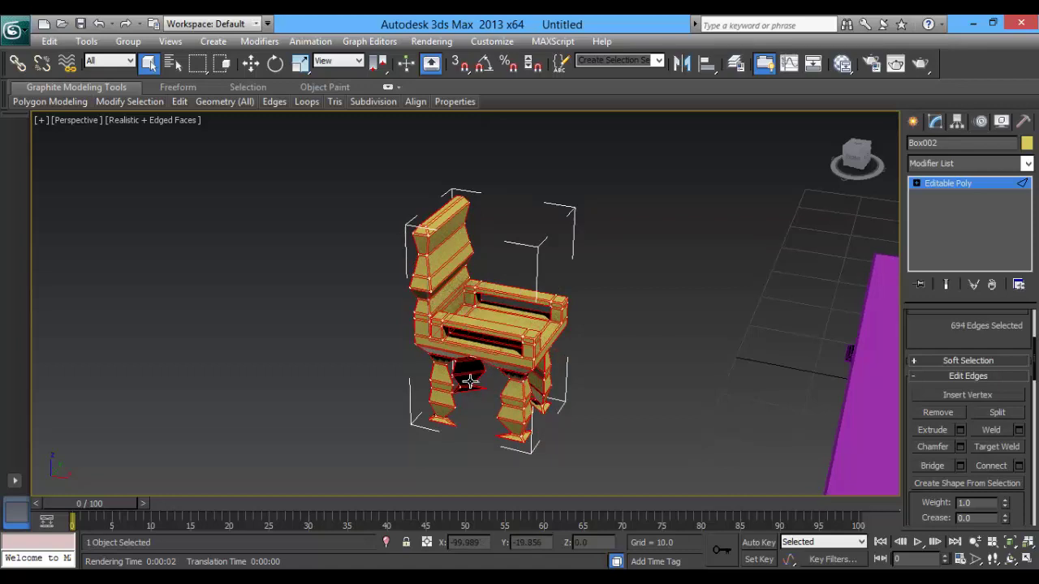
{"action": "left_click", "coordinate": [669, 386]}
{"action": "scroll", "coordinate": [991, 343], "scroll_direction": "up", "scroll_amount": 3}
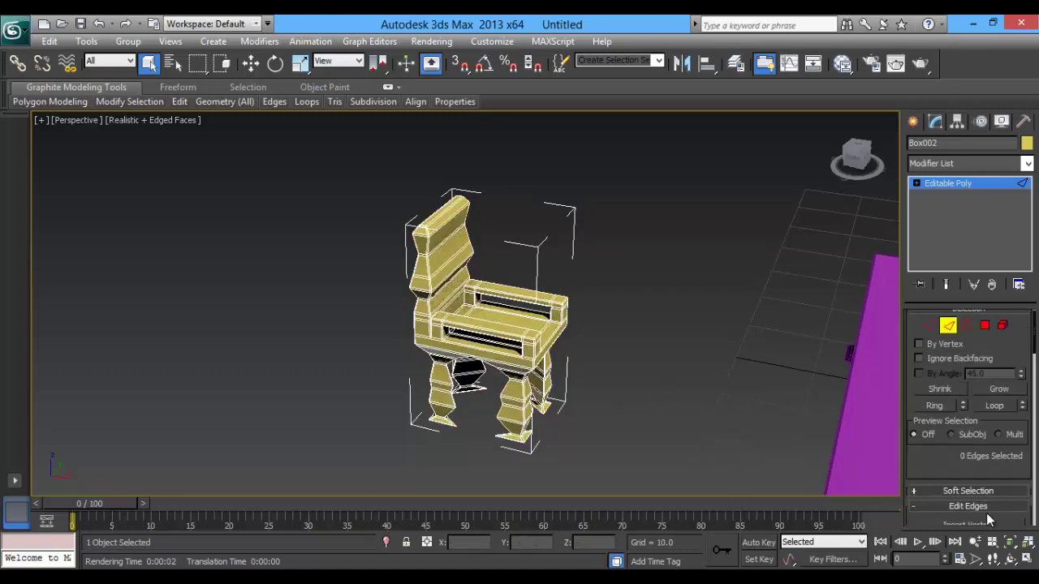
{"action": "left_click", "coordinate": [950, 339]}
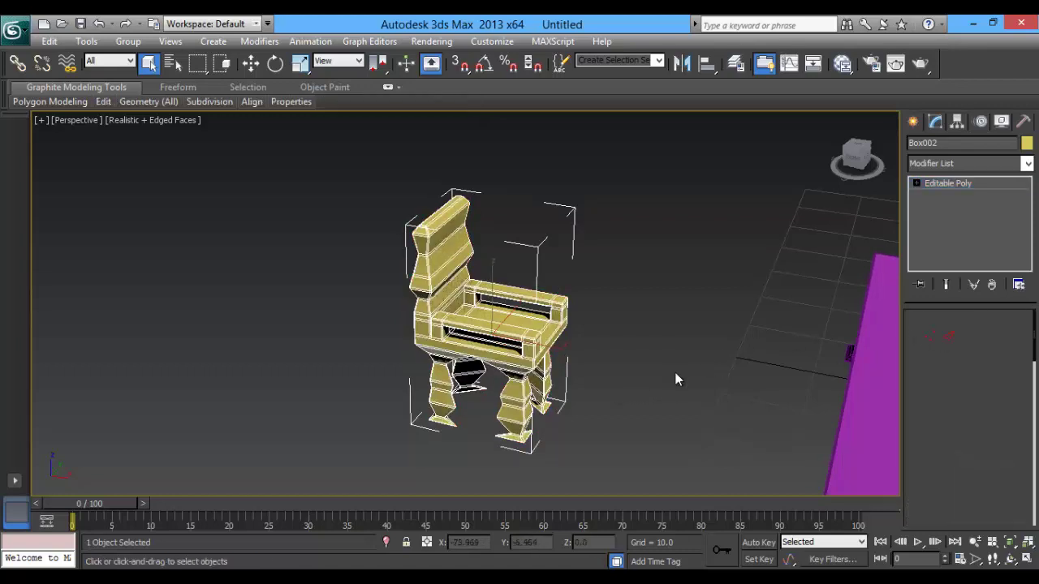
Test-render the perspective view of the chamfered chair and table, then close the render window.
{"action": "left_click", "coordinate": [674, 371]}
{"action": "key", "text": "F4"}
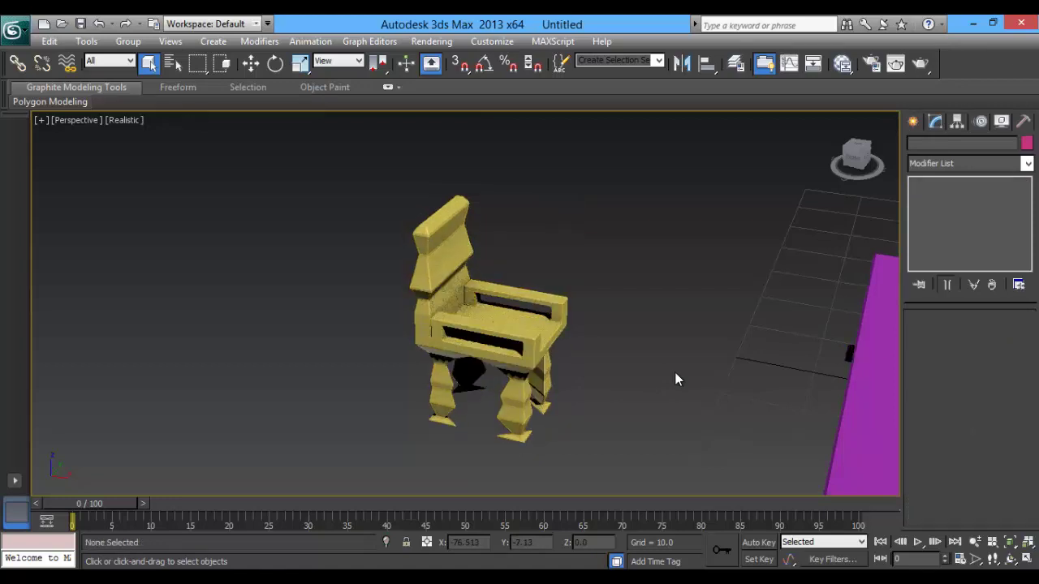
{"action": "middle_click_drag", "start_coordinate": [675, 372], "coordinate": [622, 384], "text": "alt"}
{"action": "scroll", "coordinate": [622, 366], "scroll_direction": "up", "scroll_amount": 5}
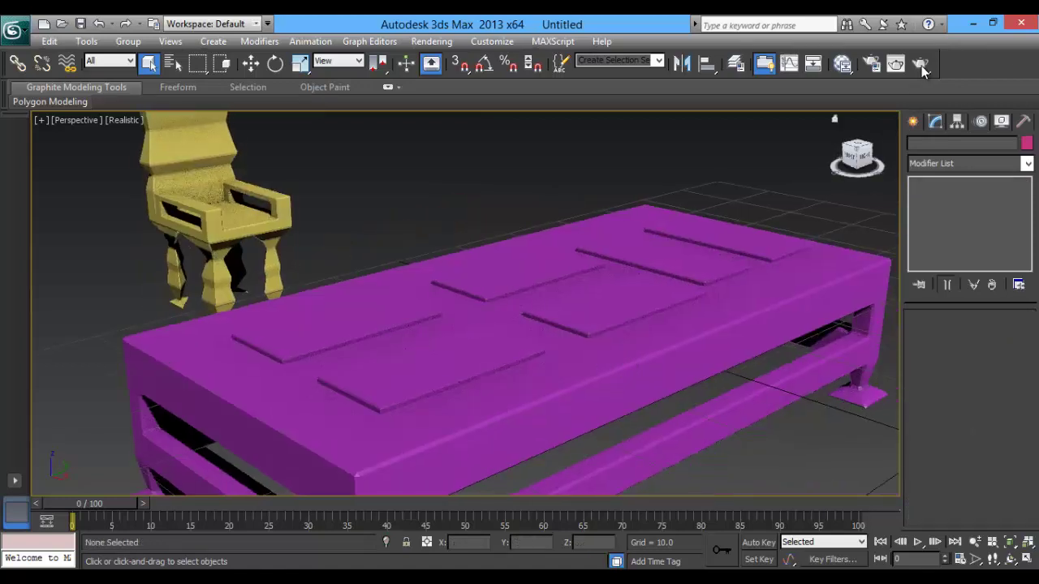
{"action": "left_click", "coordinate": [919, 63]}
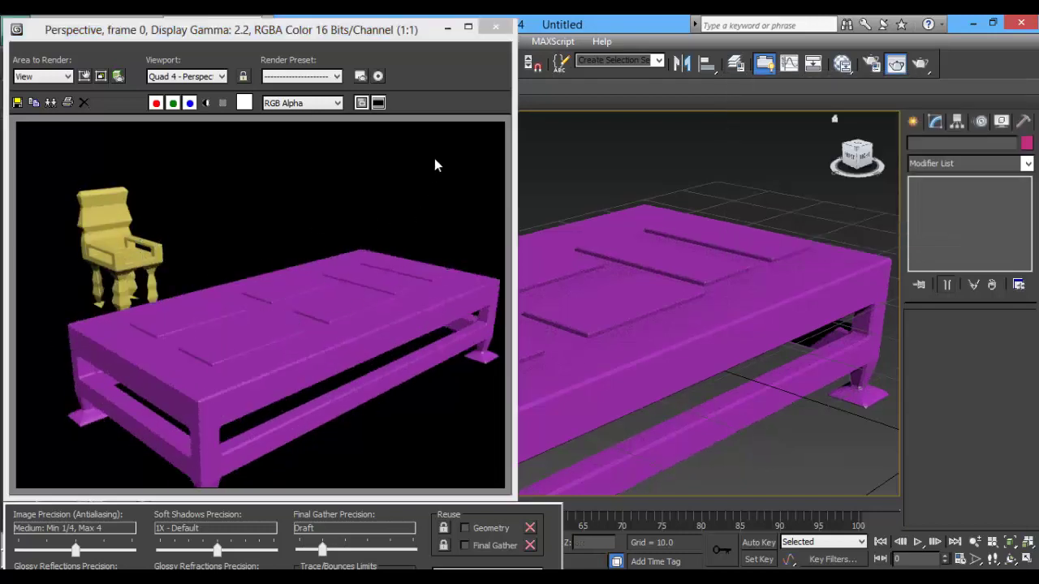
{"action": "left_click", "coordinate": [494, 28]}
{"action": "mouse_move", "coordinate": [359, 220]}
{"action": "middle_mouse_down", "text": "alt"}
{"action": "mouse_move", "coordinate": [392, 218]}
{"action": "mouse_move", "coordinate": [437, 273]}
{"action": "mouse_move", "coordinate": [233, 318]}
{"action": "middle_mouse_up", "text": "alt"}
In Top view, Shift-move a copy of the chair along the table's left side.
{"action": "key", "text": "t"}
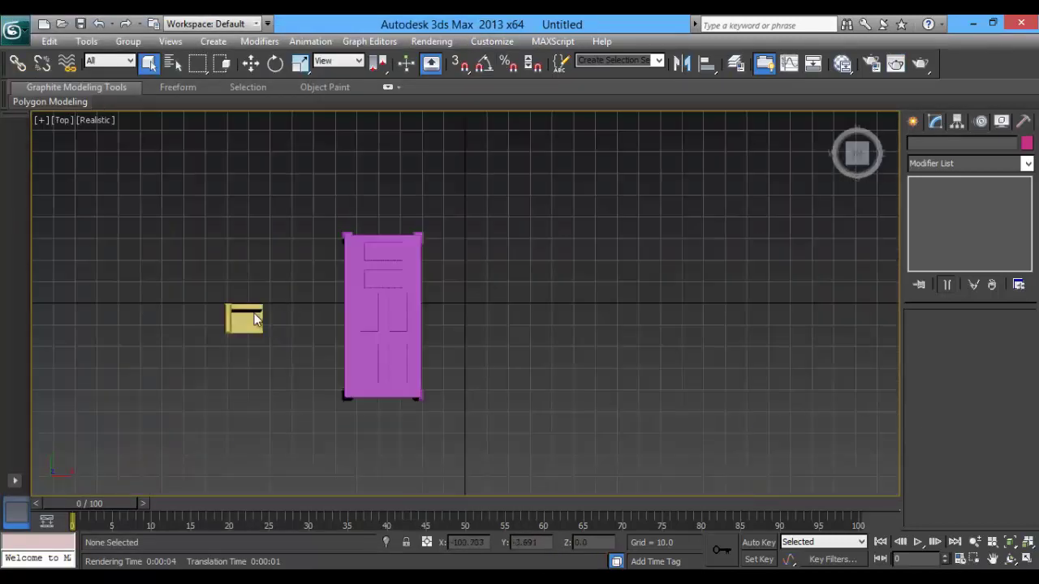
{"action": "left_click", "coordinate": [249, 324]}
{"action": "left_click", "coordinate": [251, 63]}
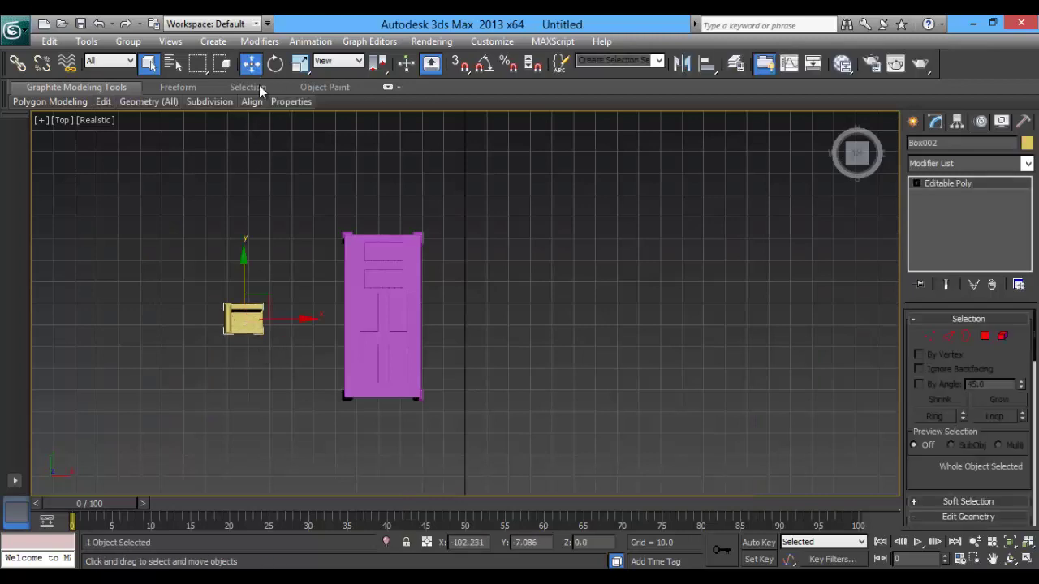
{"action": "mouse_move", "coordinate": [267, 300]}
{"action": "left_mouse_down"}
{"action": "mouse_move", "coordinate": [342, 352]}
{"action": "mouse_move", "coordinate": [318, 272]}
{"action": "mouse_move", "coordinate": [323, 302]}
{"action": "left_mouse_up"}
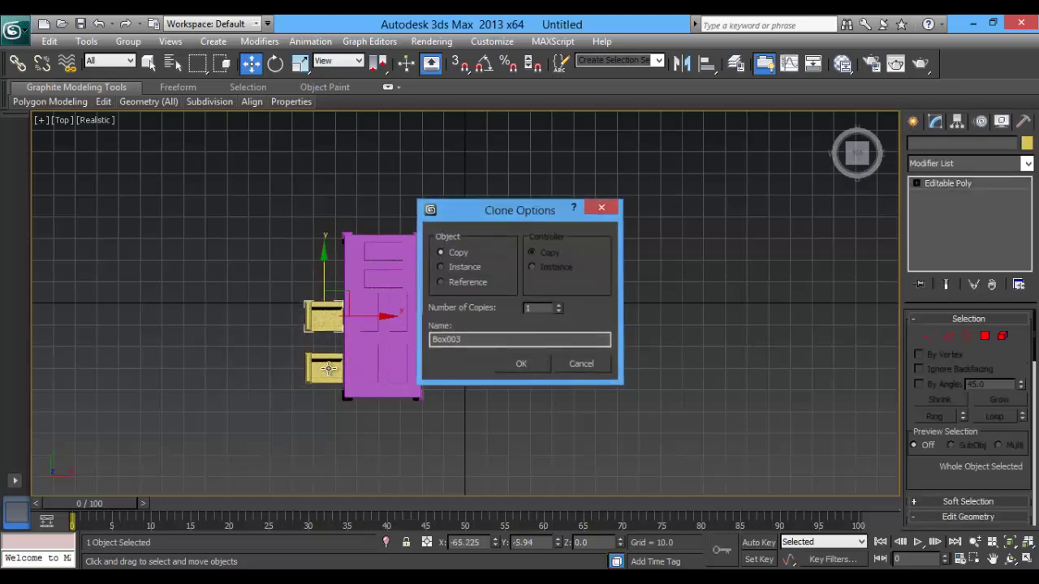
{"action": "left_click", "coordinate": [521, 362]}
Clone both chairs as instances, mirror them on X, and place them on the table's right side.
{"action": "right_click", "coordinate": [326, 369]}
{"action": "left_click", "coordinate": [342, 435]}
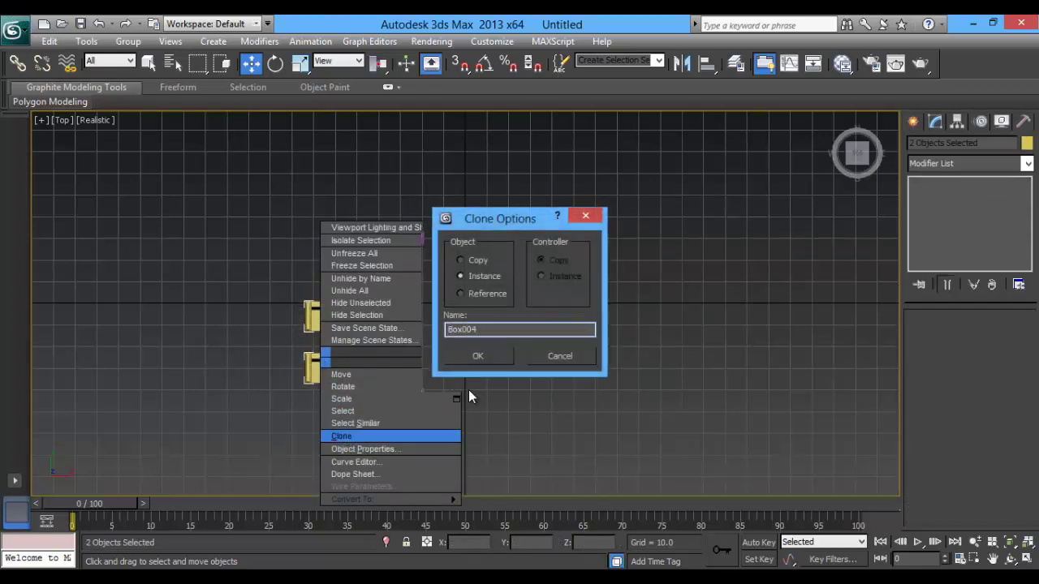
{"action": "left_click", "coordinate": [477, 356]}
{"action": "left_click", "coordinate": [681, 64]}
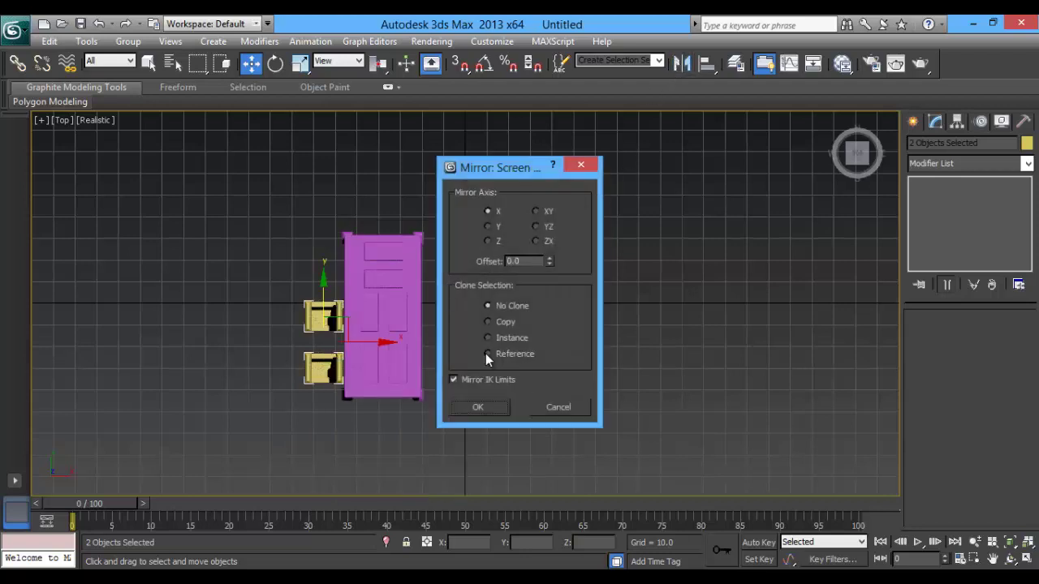
{"action": "left_click", "coordinate": [477, 407]}
{"action": "left_click_drag", "start_coordinate": [381, 342], "coordinate": [501, 341]}
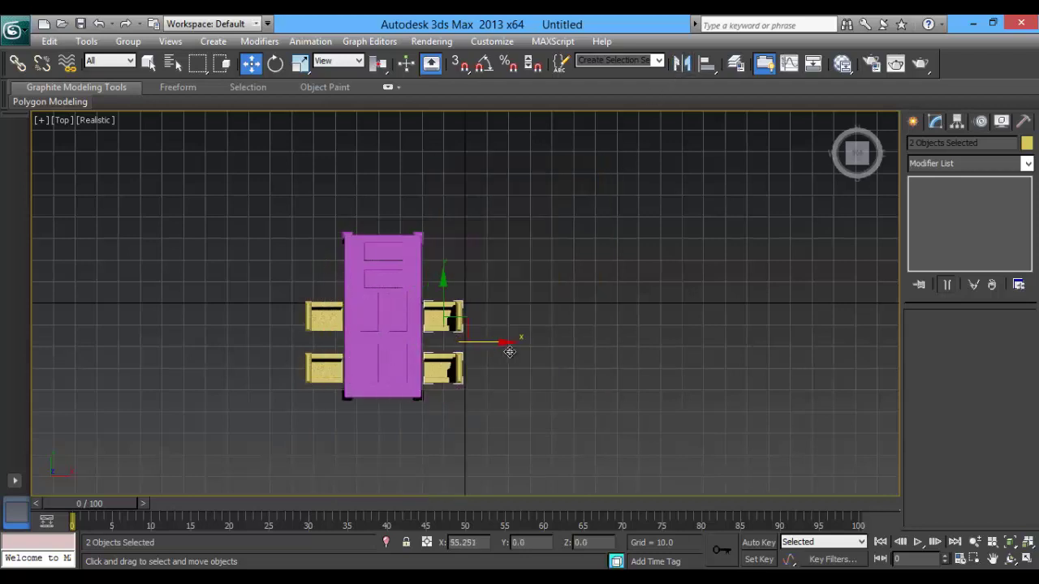
{"action": "left_click", "coordinate": [588, 403]}
{"action": "key", "text": "p"}
{"action": "left_click", "coordinate": [837, 122]}
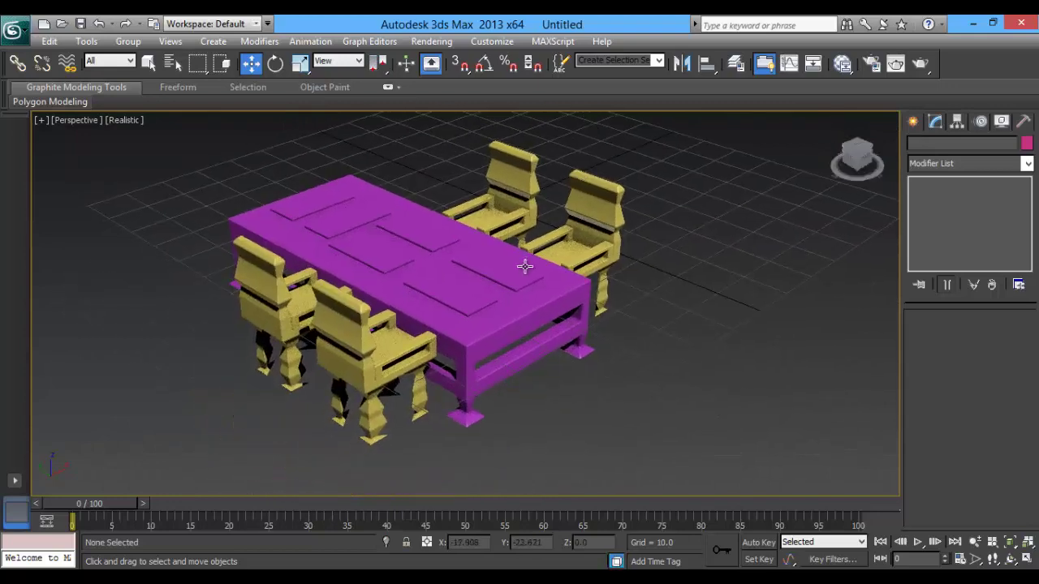
{"action": "mouse_move", "coordinate": [602, 380]}
{"action": "middle_mouse_down", "text": "alt"}
{"action": "mouse_move", "coordinate": [513, 369]}
{"action": "mouse_move", "coordinate": [573, 366]}
{"action": "middle_mouse_up", "text": "alt"}
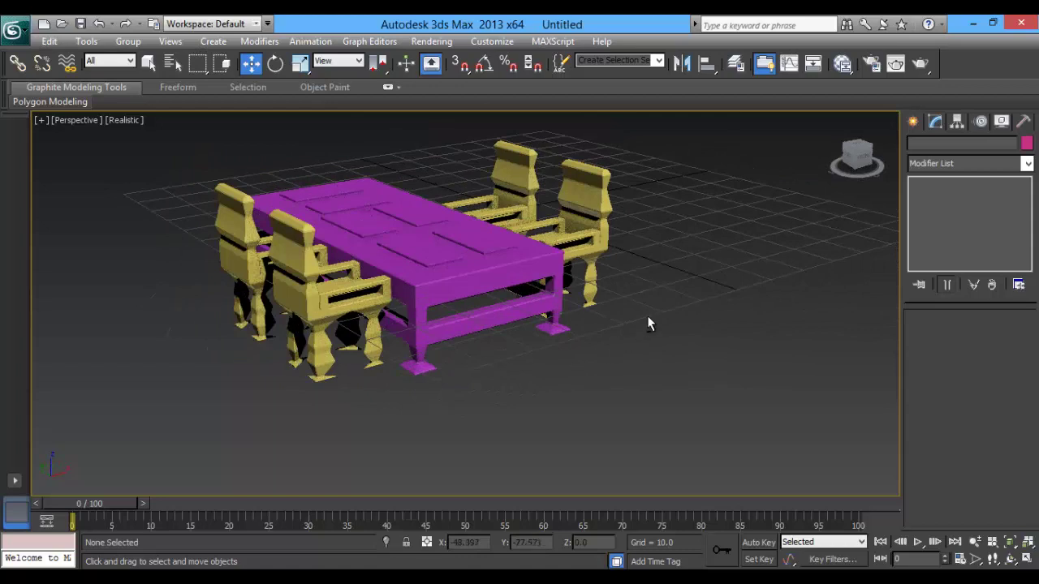
Draw a Plane primitive in Top view covering the set, then lower it beneath the furniture legs.
{"action": "left_click", "coordinate": [914, 121]}
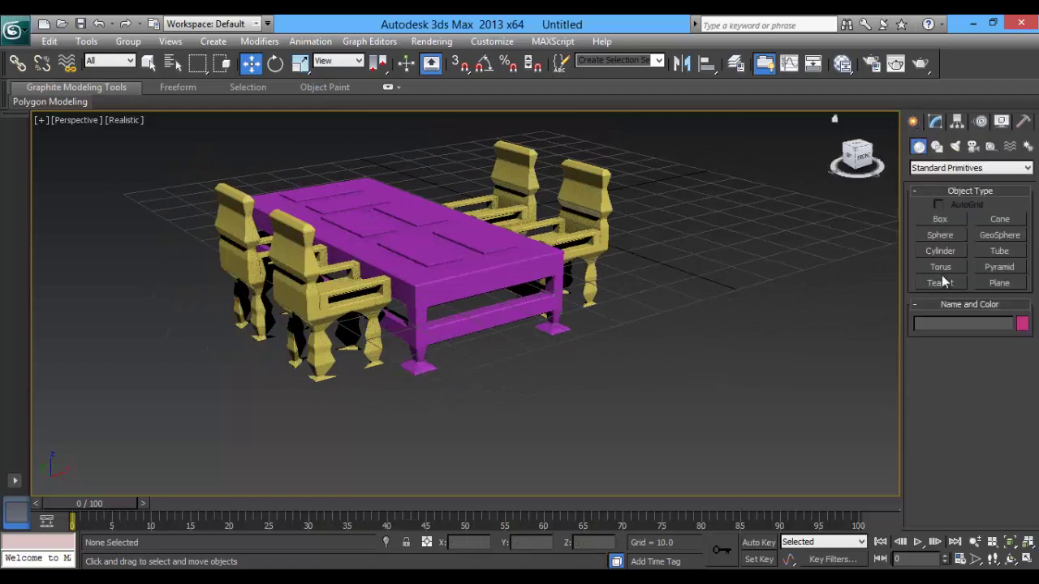
{"action": "left_click", "coordinate": [997, 284]}
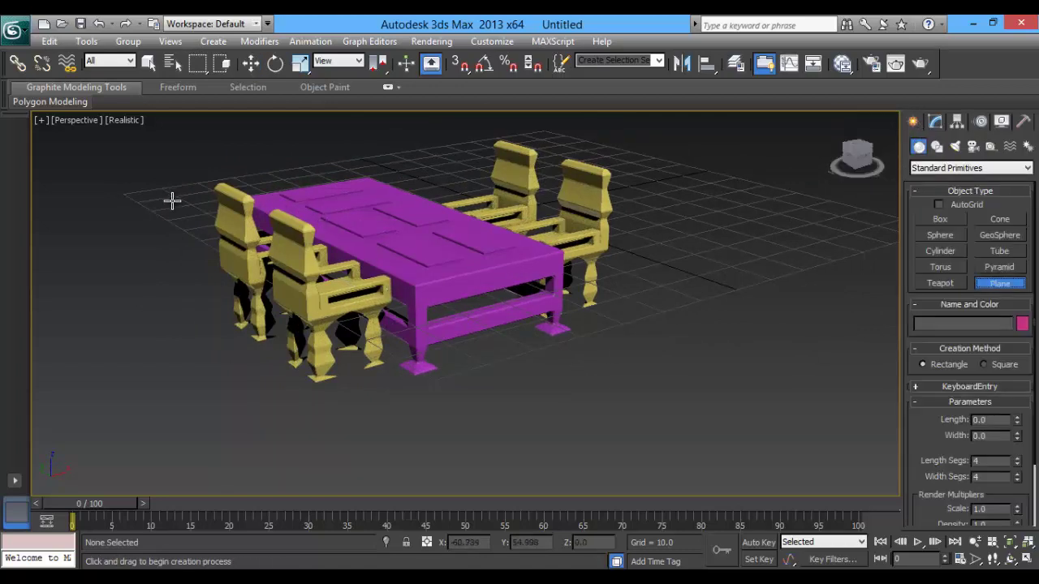
{"action": "key", "text": "t"}
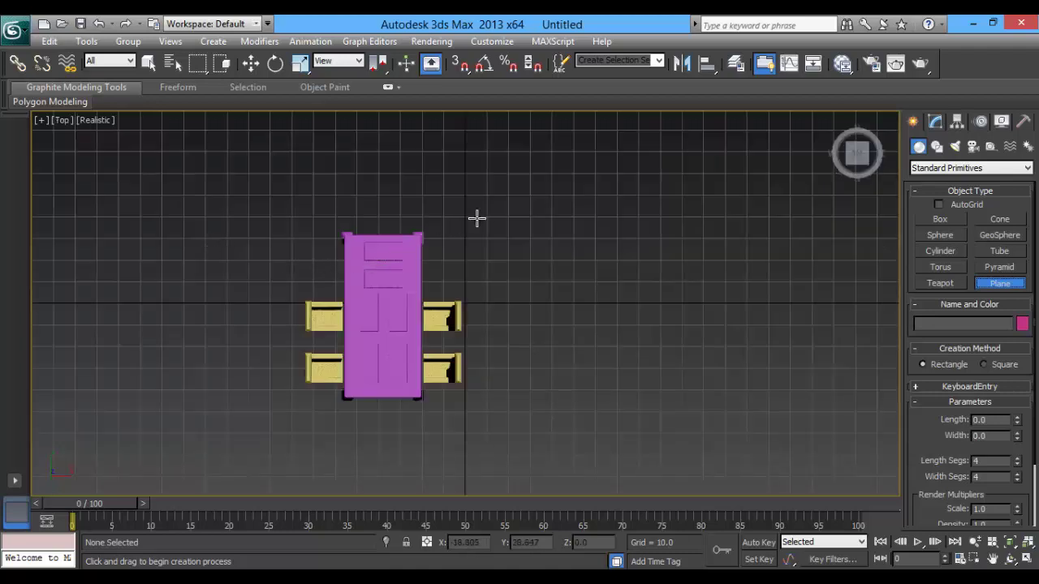
{"action": "left_click_drag", "start_coordinate": [487, 209], "coordinate": [421, 305]}
{"action": "left_click_drag", "start_coordinate": [299, 406], "coordinate": [291, 448]}
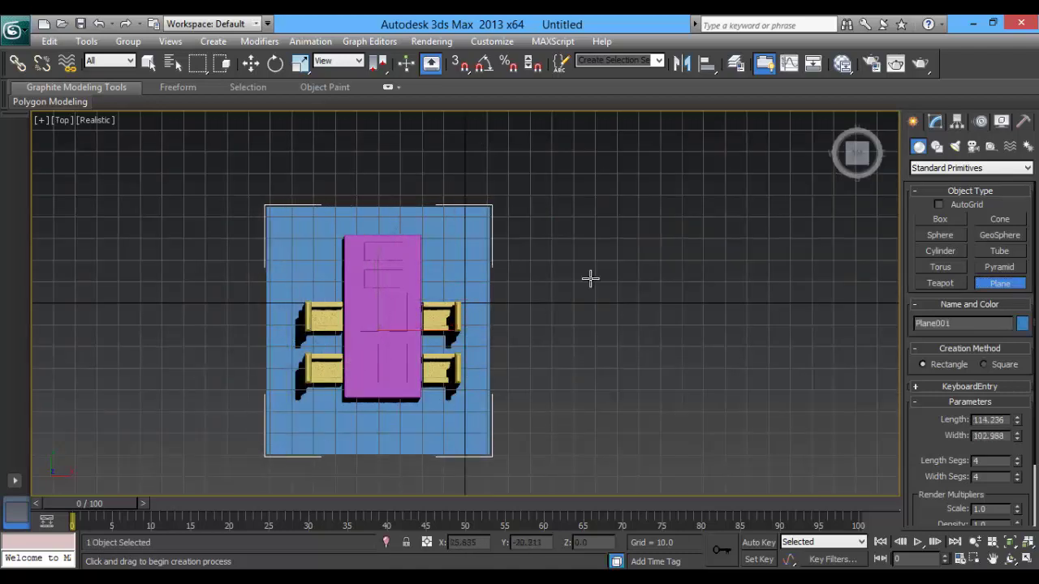
{"action": "key", "text": "p"}
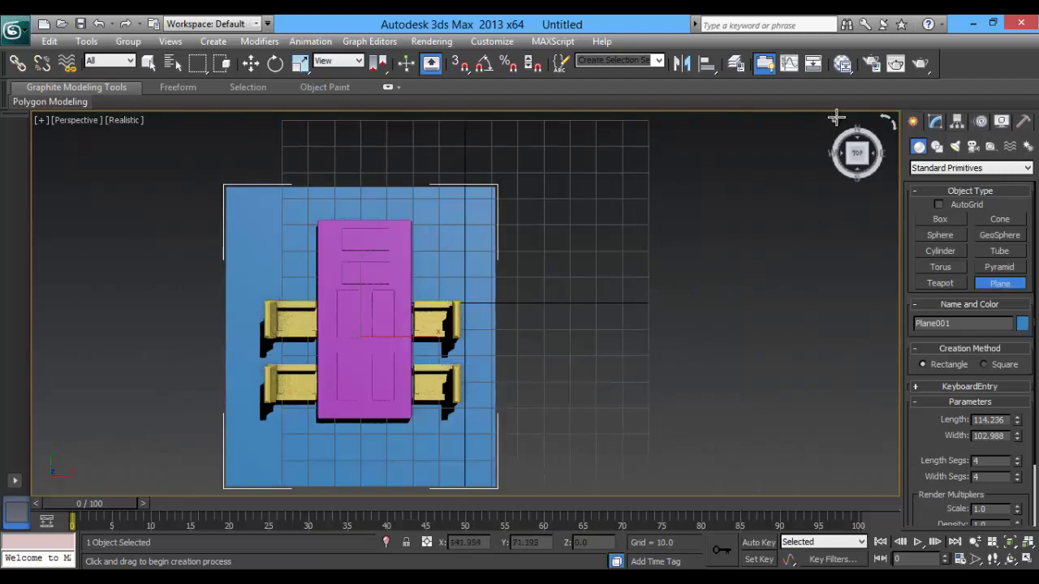
{"action": "mouse_move", "coordinate": [836, 118]}
{"action": "middle_mouse_down", "text": "alt"}
{"action": "mouse_move", "coordinate": [598, 254]}
{"action": "mouse_move", "coordinate": [550, 185]}
{"action": "mouse_move", "coordinate": [552, 113]}
{"action": "middle_mouse_up", "text": "alt"}
{"action": "key", "text": "w"}
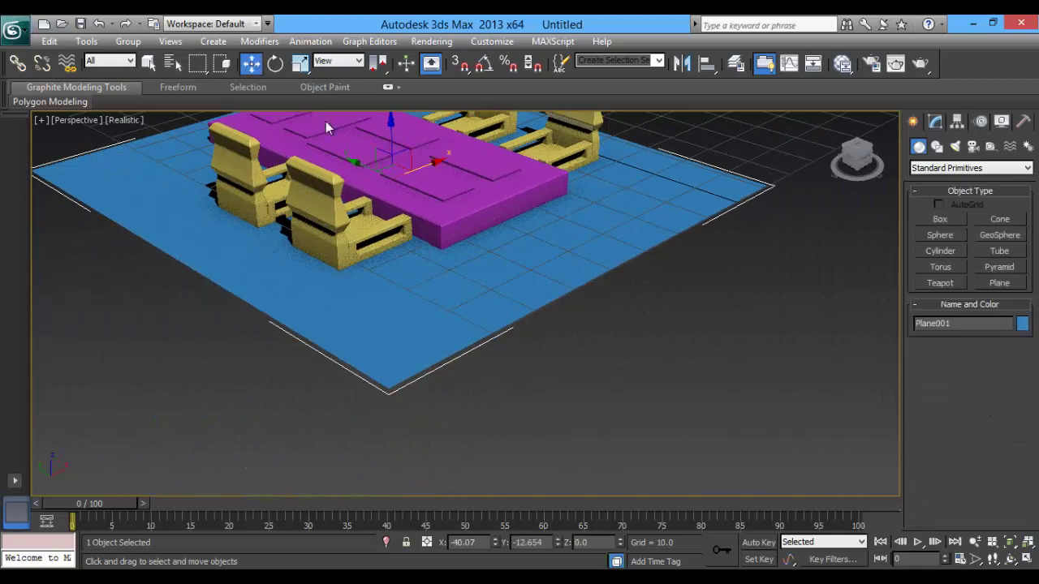
{"action": "mouse_move", "coordinate": [390, 121]}
{"action": "left_mouse_down"}
{"action": "mouse_move", "coordinate": [400, 182]}
{"action": "mouse_move", "coordinate": [411, 166]}
{"action": "left_mouse_up"}
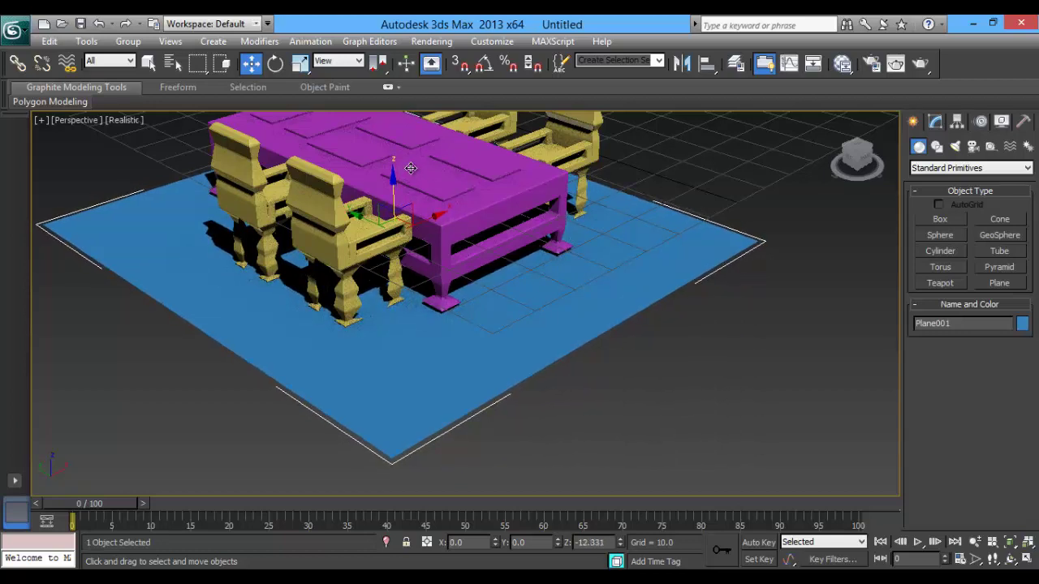
{"action": "left_click", "coordinate": [567, 412]}
{"action": "mouse_move", "coordinate": [592, 396]}
{"action": "middle_mouse_down", "text": "alt"}
{"action": "mouse_move", "coordinate": [501, 390]}
{"action": "mouse_move", "coordinate": [520, 346]}
{"action": "mouse_move", "coordinate": [531, 429]}
{"action": "mouse_move", "coordinate": [588, 448]}
{"action": "middle_mouse_up", "text": "alt"}
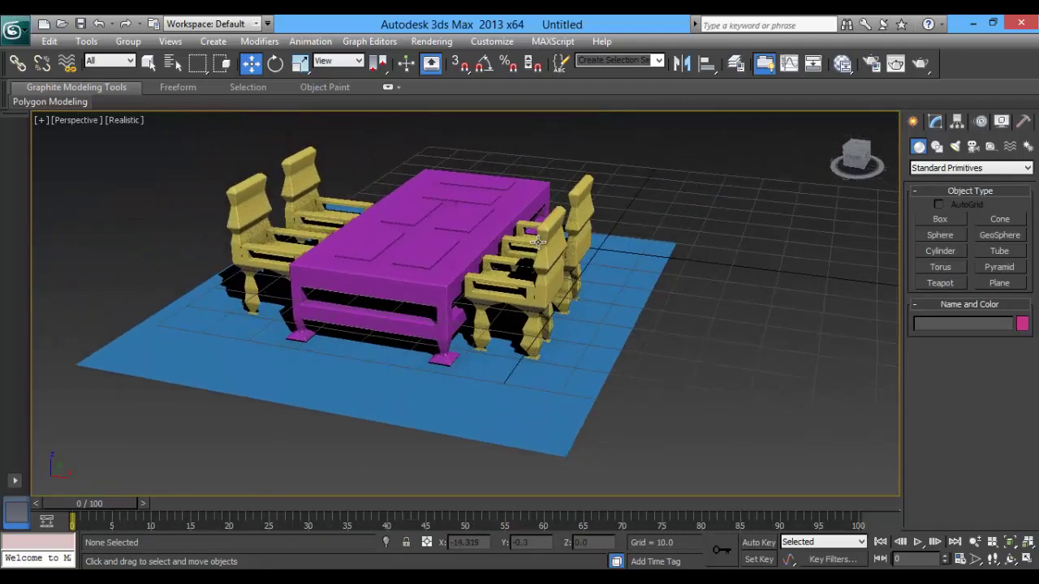
Open the Slate Material Editor full screen and add three Standard materials.
{"action": "left_click", "coordinate": [842, 65]}
{"action": "left_click", "coordinate": [865, 167]}
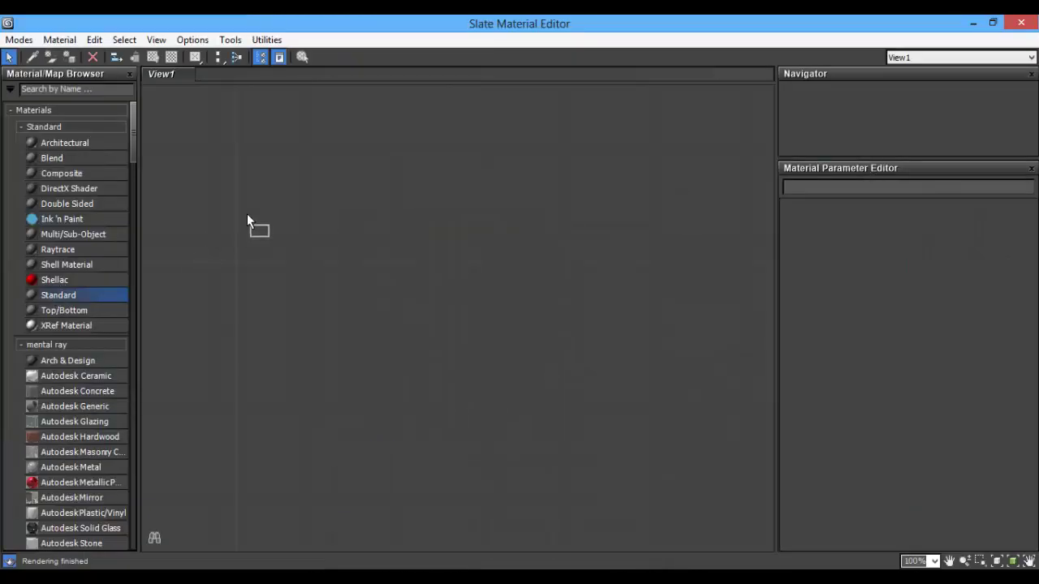
{"action": "left_click_drag", "start_coordinate": [246, 213], "coordinate": [301, 173]}
{"action": "left_click_drag", "start_coordinate": [58, 295], "coordinate": [513, 179]}
{"action": "scroll", "coordinate": [268, 367], "scroll_direction": "down", "scroll_amount": 1}
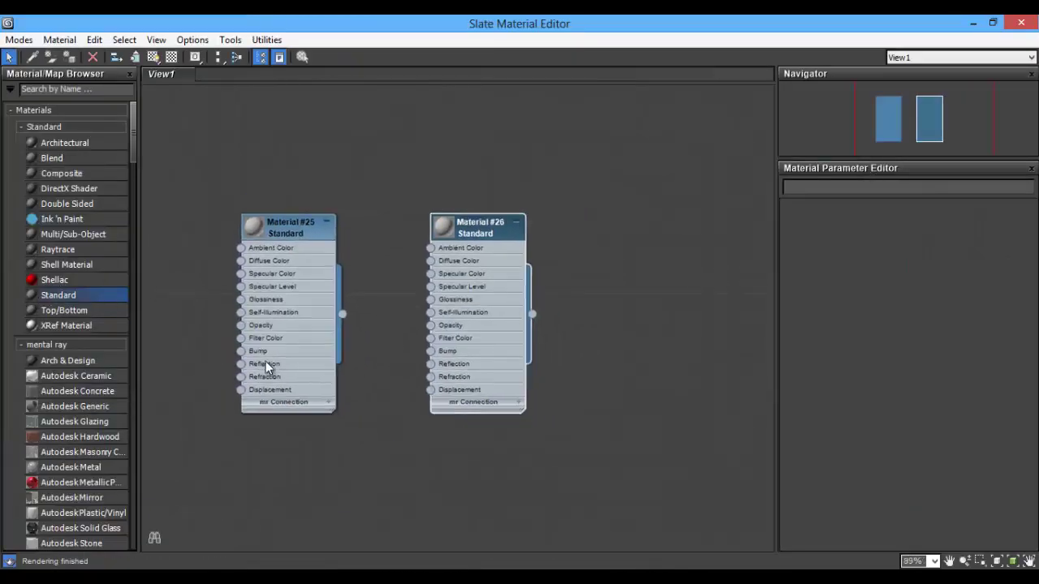
{"action": "scroll", "coordinate": [268, 367], "scroll_direction": "down", "scroll_amount": 2}
{"action": "left_click_drag", "start_coordinate": [58, 295], "coordinate": [619, 247]}
Load the grey carpet bitmap into Material #25's Diffuse slot.
{"action": "double_click", "coordinate": [292, 256]}
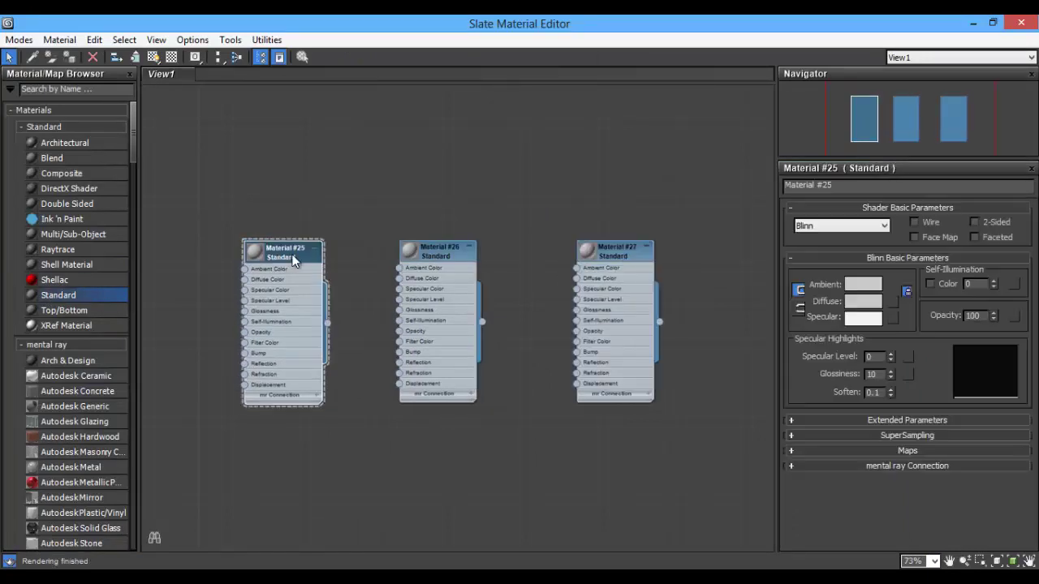
{"action": "left_click", "coordinate": [893, 301]}
{"action": "double_click", "coordinate": [430, 125]}
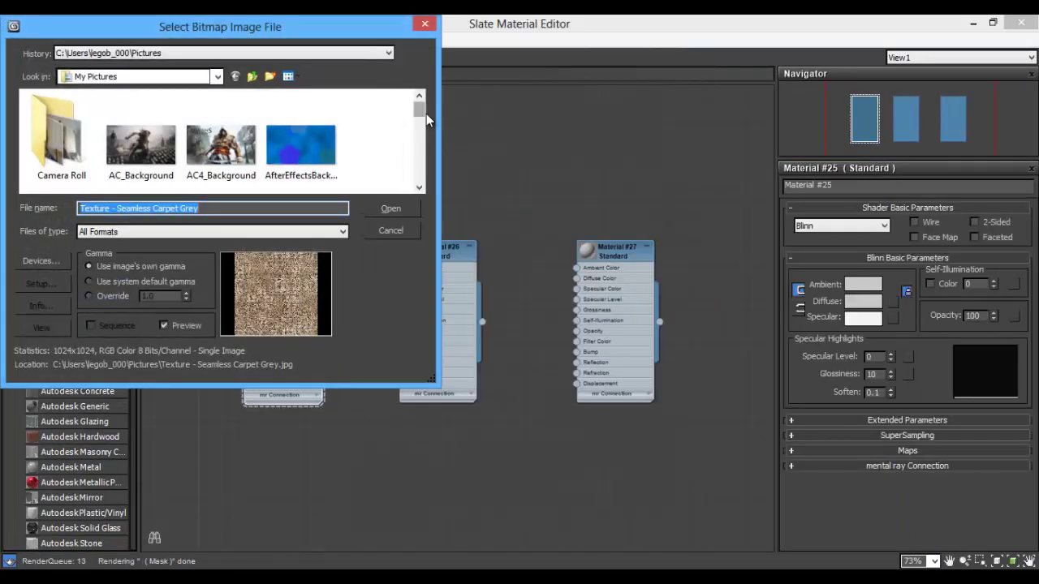
{"action": "left_click", "coordinate": [386, 208]}
Give Materials #26 and #27 the wood table bitmap as their Diffuse map.
{"action": "double_click", "coordinate": [429, 243]}
{"action": "left_click", "coordinate": [893, 301]}
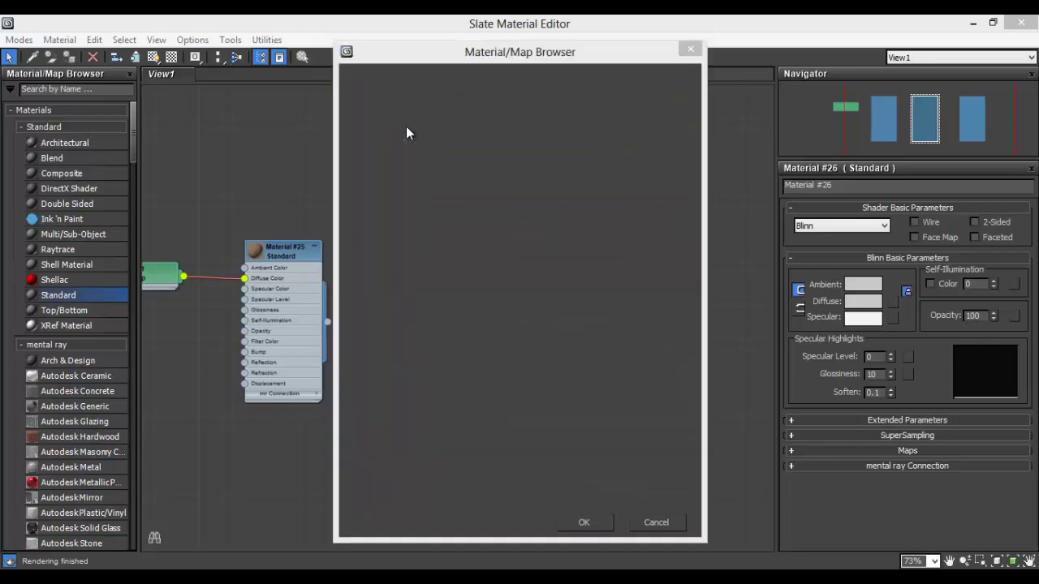
{"action": "double_click", "coordinate": [406, 132]}
{"action": "key", "text": "BackSpace"}
{"action": "left_click", "coordinate": [211, 234]}
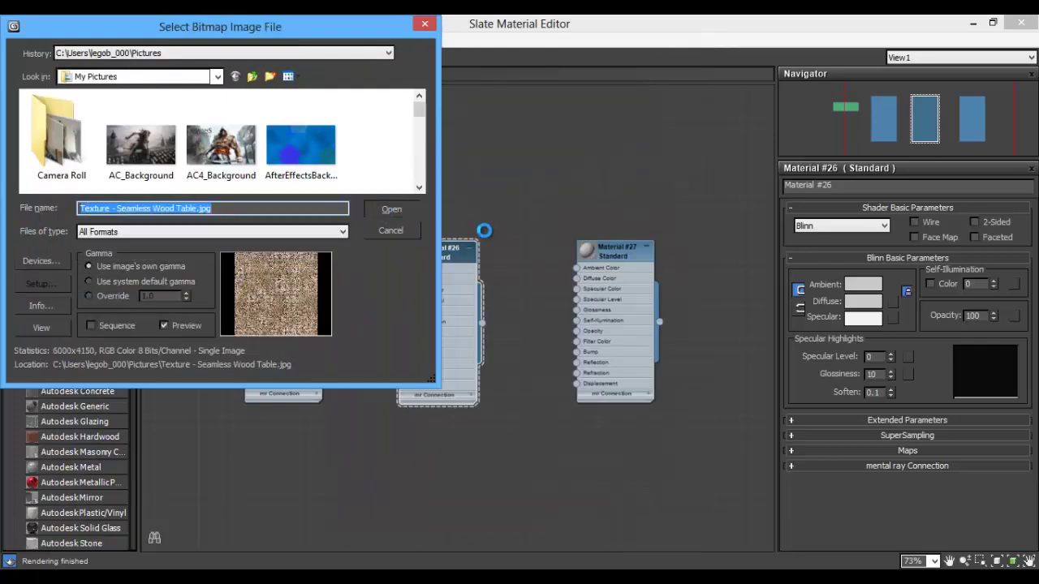
{"action": "left_click", "coordinate": [390, 209]}
{"action": "left_click", "coordinate": [614, 252]}
{"action": "left_click", "coordinate": [892, 302]}
{"action": "double_click", "coordinate": [413, 126]}
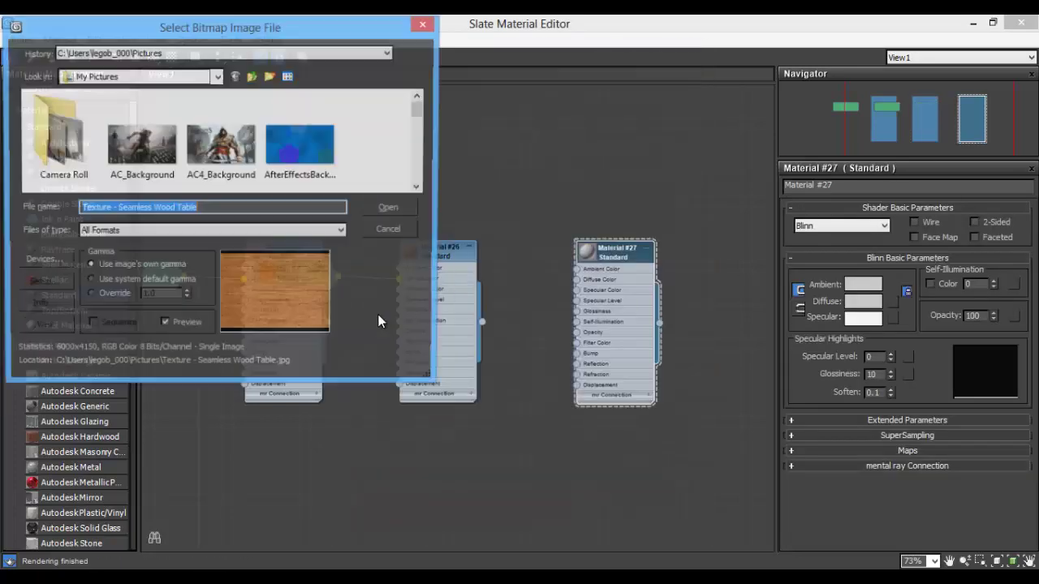
{"action": "left_click", "coordinate": [384, 206]}
Raise Material #26's specular level to 38 and tile its wood texture 6 times.
{"action": "left_click", "coordinate": [349, 252]}
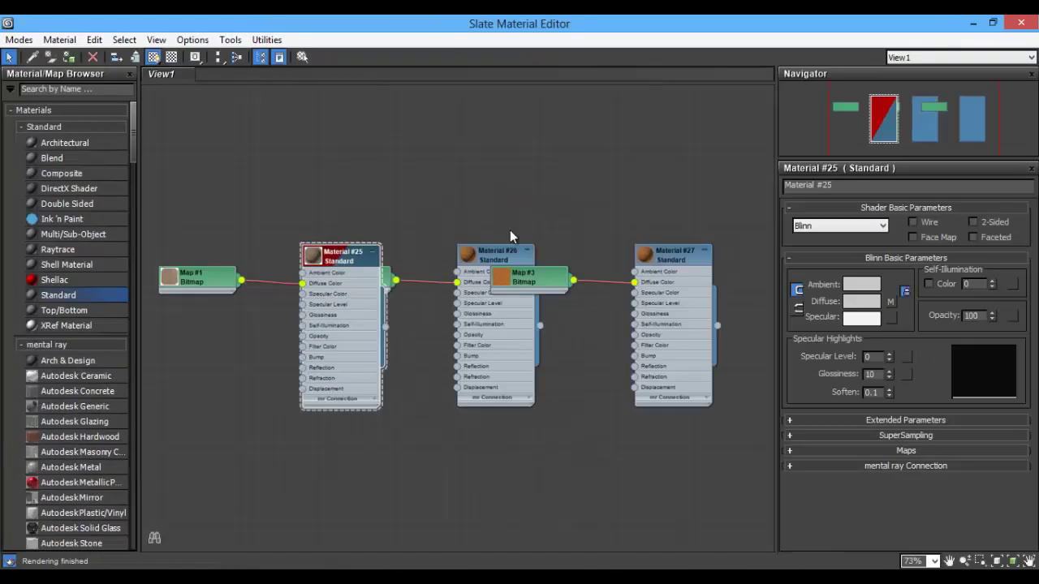
{"action": "left_click", "coordinate": [503, 252]}
{"action": "left_click_drag", "start_coordinate": [889, 319], "coordinate": [890, 313]}
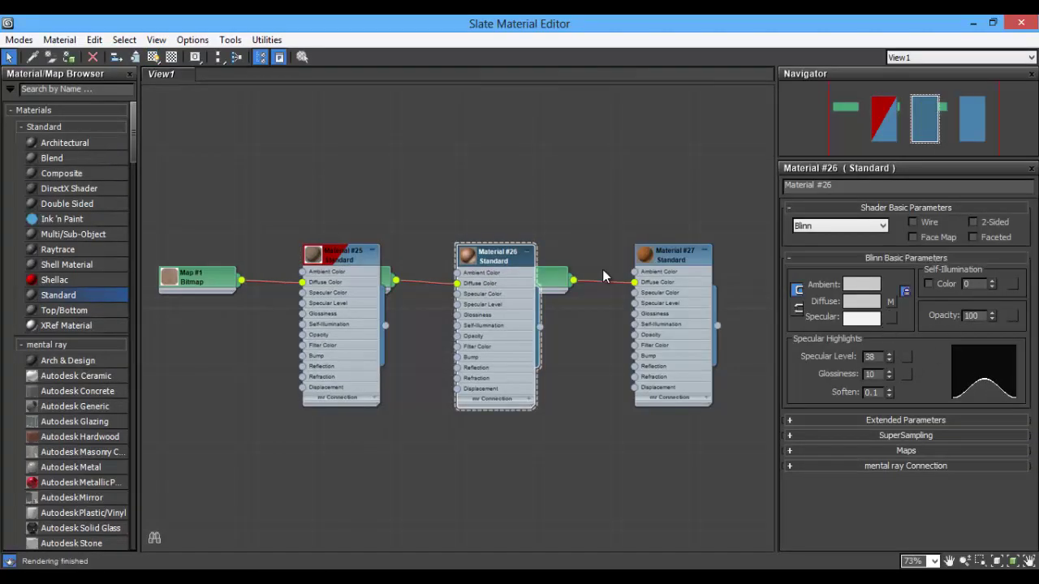
{"action": "left_click", "coordinate": [386, 282]}
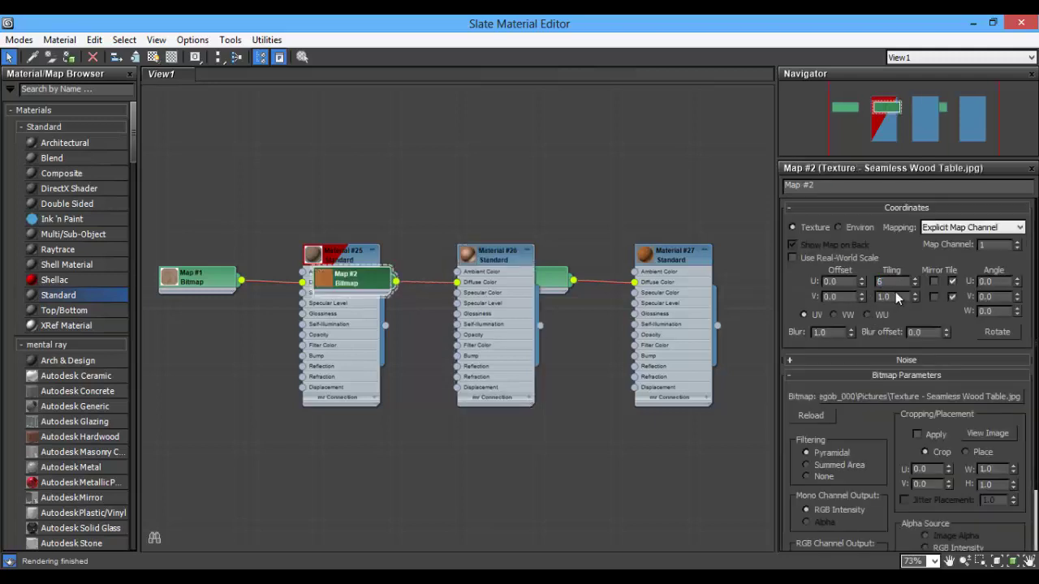
{"action": "key", "text": "Return"}
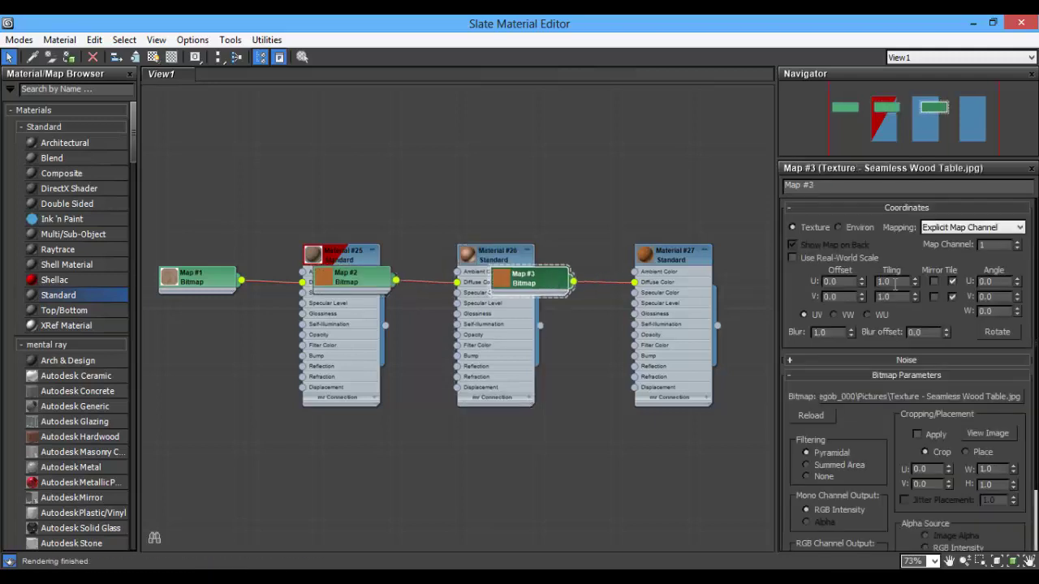
{"action": "type", "text": "2"}
{"action": "left_click", "coordinate": [502, 256]}
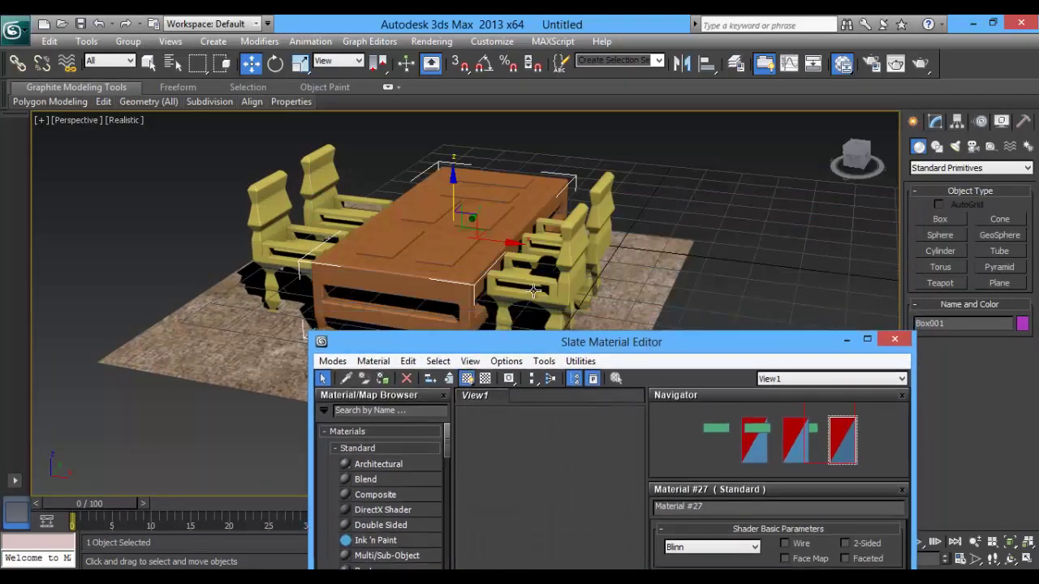
Apply the wood material to the four chairs and close the material editor.
{"action": "left_click", "coordinate": [382, 379]}
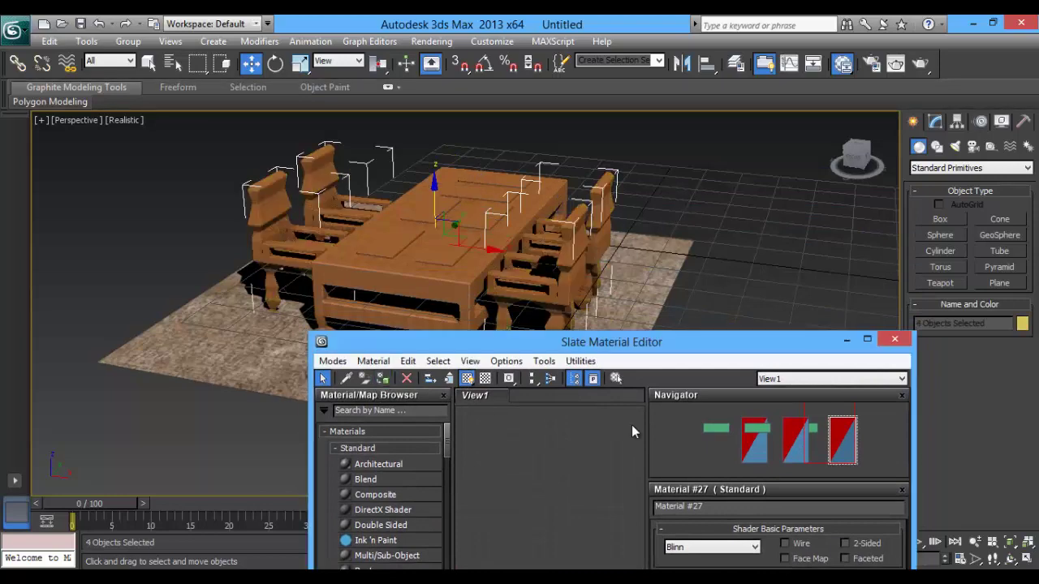
{"action": "left_click", "coordinate": [890, 340]}
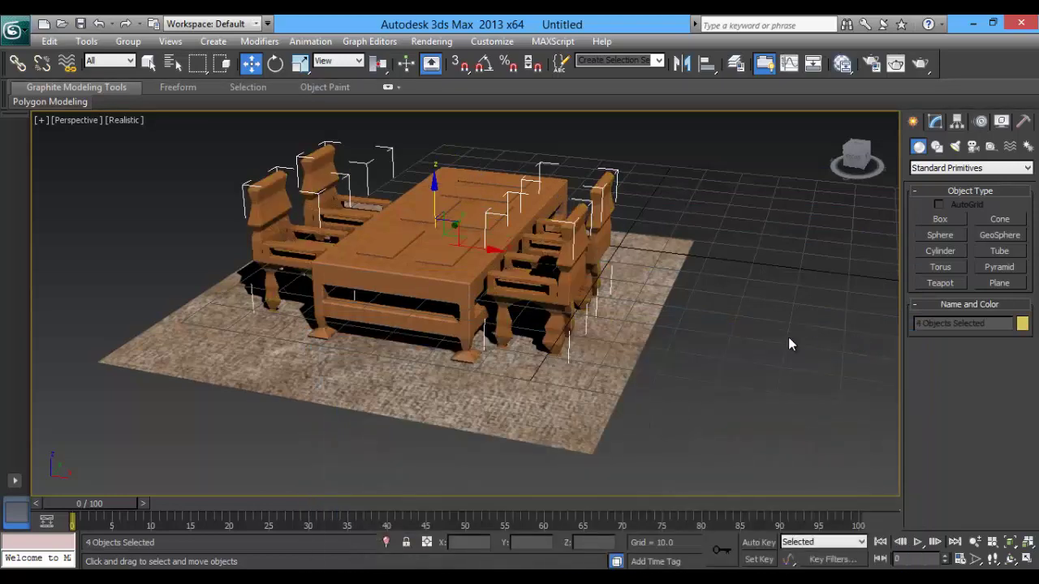
{"action": "left_click", "coordinate": [784, 340]}
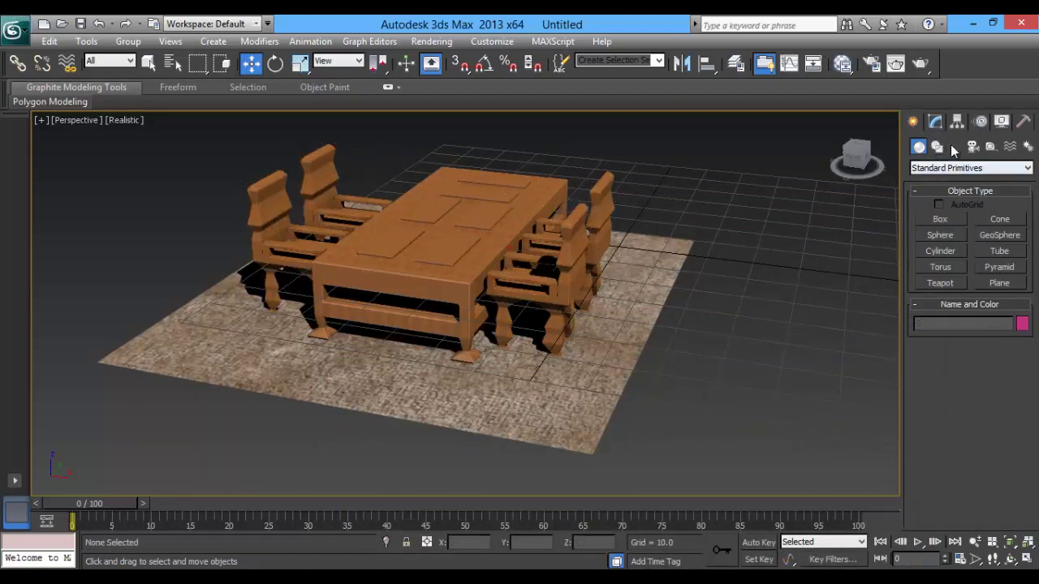
Place a Free photometric light, accepting photographic exposure control, and raise it high above the table.
{"action": "left_click", "coordinate": [954, 147]}
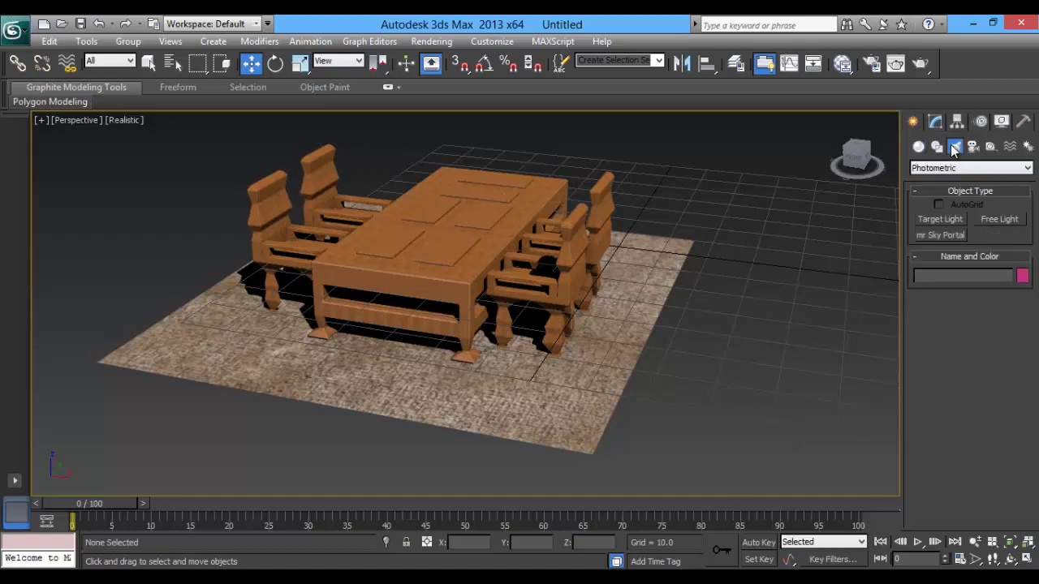
{"action": "left_click", "coordinate": [986, 224]}
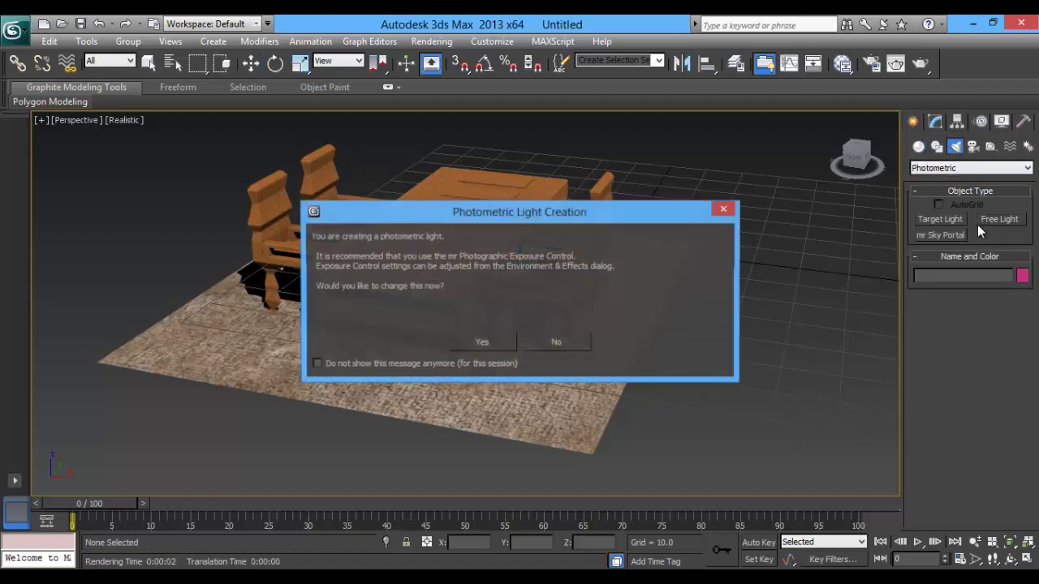
{"action": "left_click", "coordinate": [501, 342]}
{"action": "left_click", "coordinate": [525, 387]}
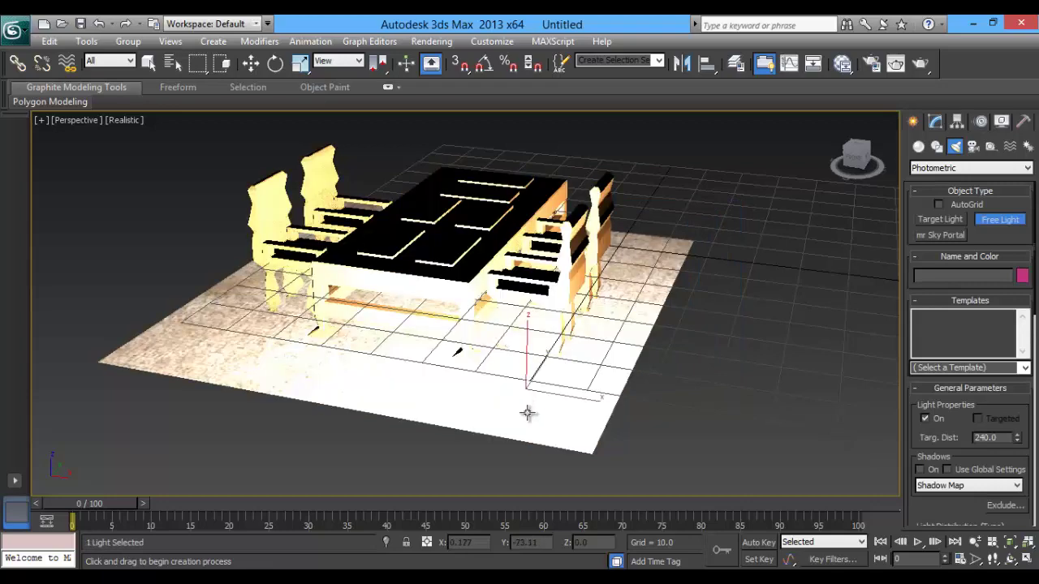
{"action": "left_click", "coordinate": [252, 64]}
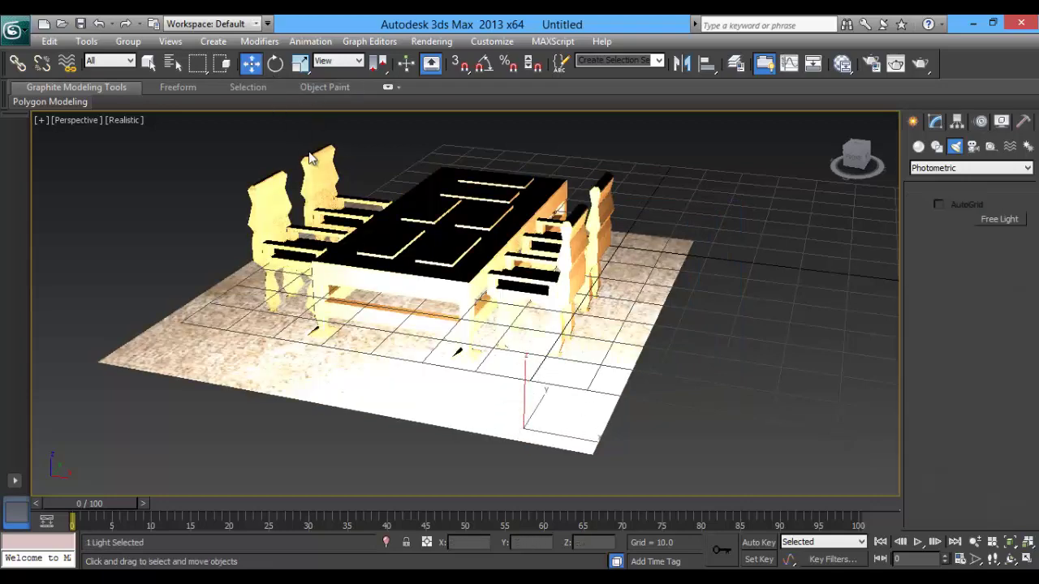
{"action": "left_click_drag", "start_coordinate": [520, 381], "coordinate": [548, 149]}
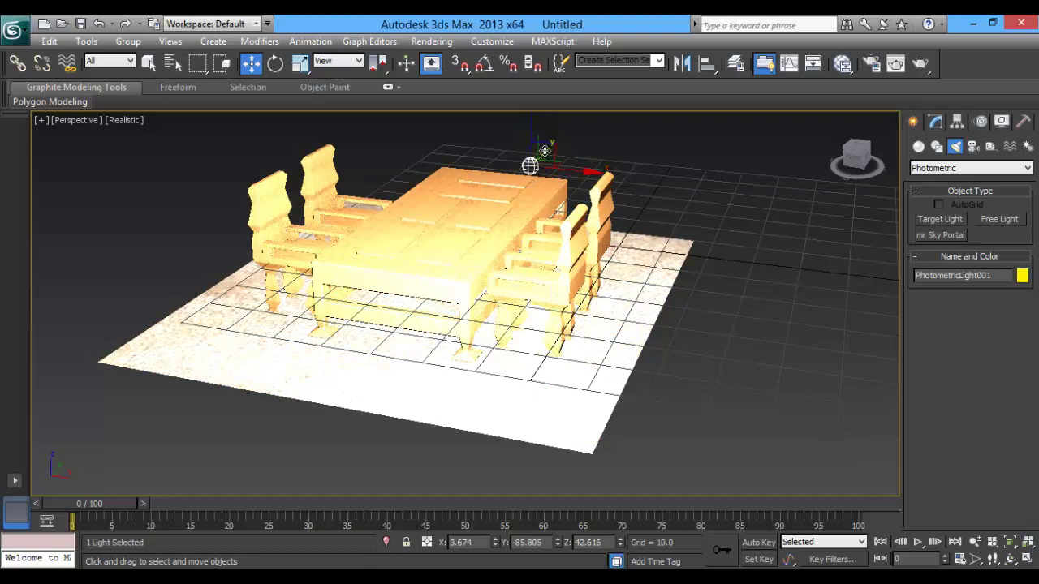
{"action": "mouse_move", "coordinate": [568, 165]}
{"action": "left_mouse_down"}
{"action": "mouse_move", "coordinate": [405, 335]}
{"action": "mouse_move", "coordinate": [556, 385]}
{"action": "left_mouse_up"}
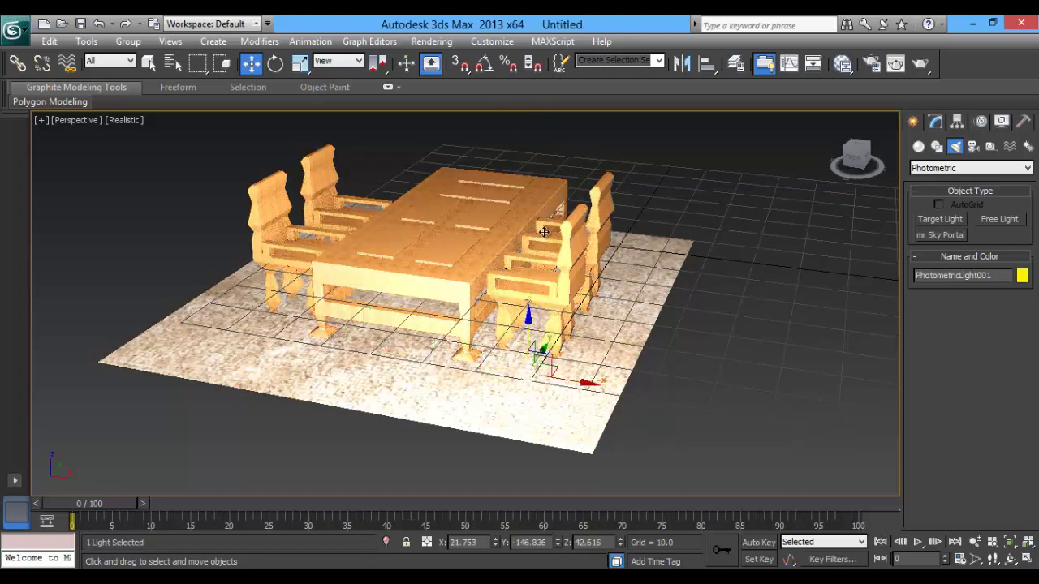
{"action": "left_click_drag", "start_coordinate": [543, 232], "coordinate": [539, 150]}
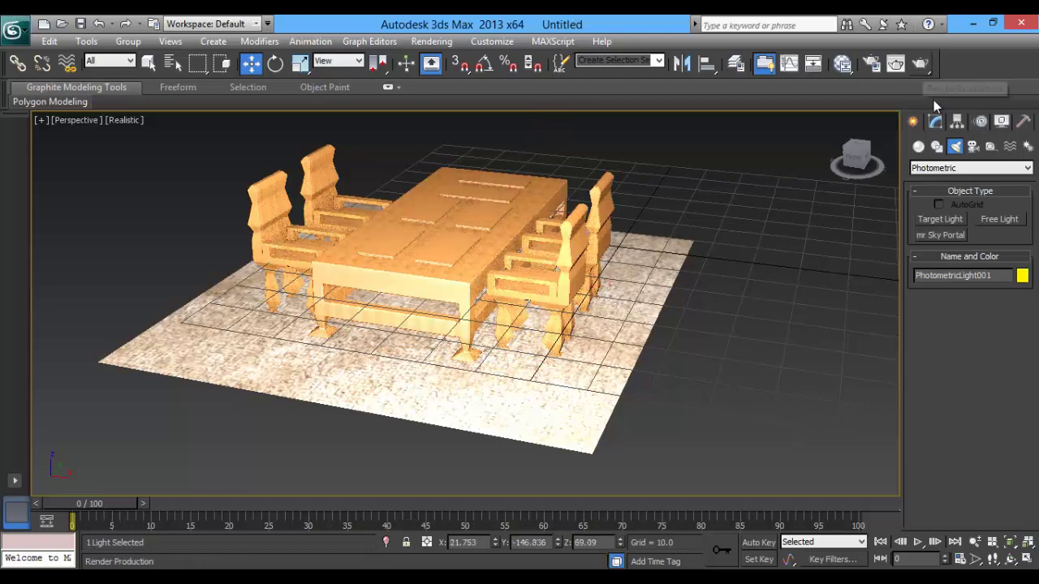
{"action": "scroll", "coordinate": [618, 377], "scroll_direction": "down", "scroll_amount": 3}
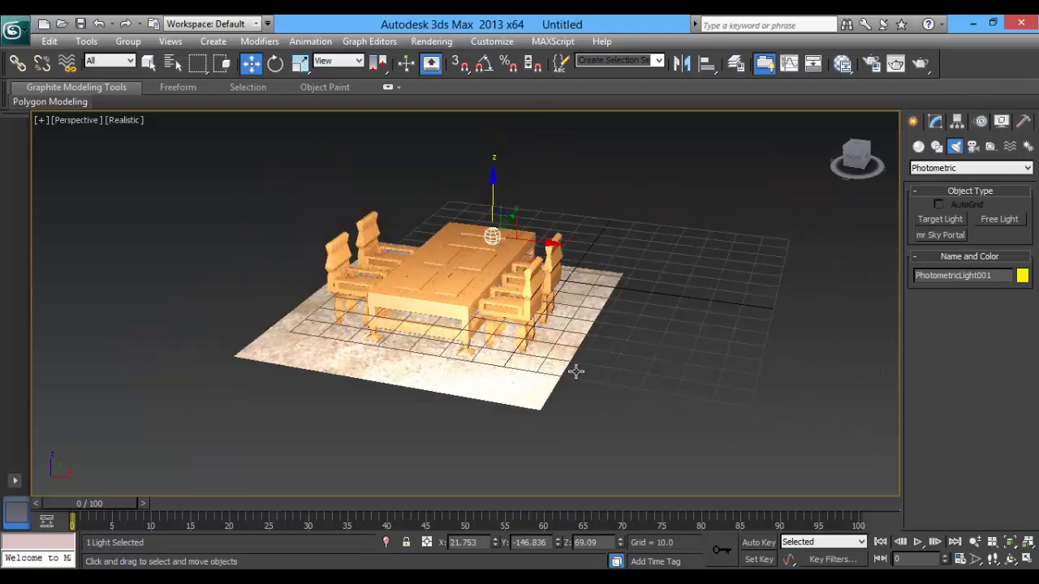
{"action": "mouse_move", "coordinate": [576, 371]}
{"action": "middle_mouse_down", "text": "alt"}
{"action": "mouse_move", "coordinate": [635, 360]}
{"action": "mouse_move", "coordinate": [529, 349]}
{"action": "mouse_move", "coordinate": [568, 333]}
{"action": "middle_mouse_up", "text": "alt"}
Turn on Shadows and Atmosphere Shadows for PhotometricLight001 in the Modify panel.
{"action": "left_click", "coordinate": [935, 121]}
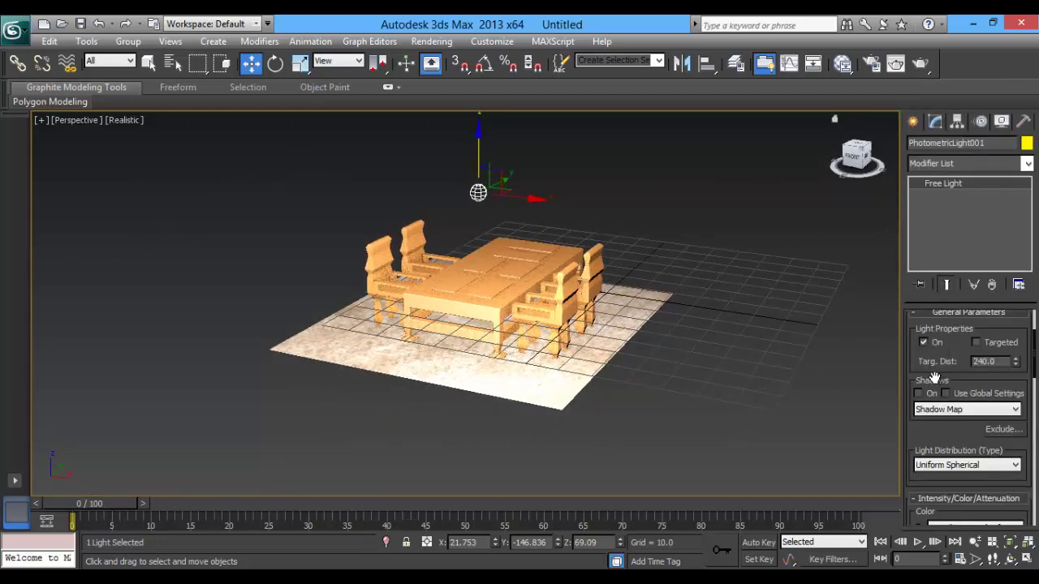
{"action": "left_click", "coordinate": [920, 394]}
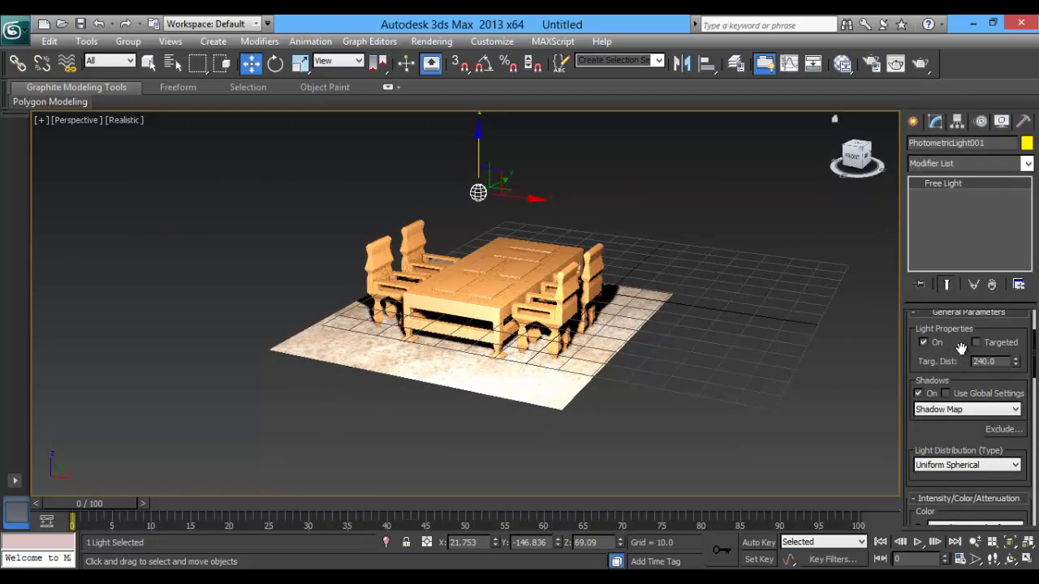
{"action": "scroll", "coordinate": [961, 353], "scroll_direction": "down", "scroll_amount": 2}
{"action": "scroll", "coordinate": [962, 365], "scroll_direction": "down", "scroll_amount": 2}
{"action": "scroll", "coordinate": [963, 377], "scroll_direction": "down", "scroll_amount": 2}
{"action": "scroll", "coordinate": [964, 393], "scroll_direction": "down", "scroll_amount": 2}
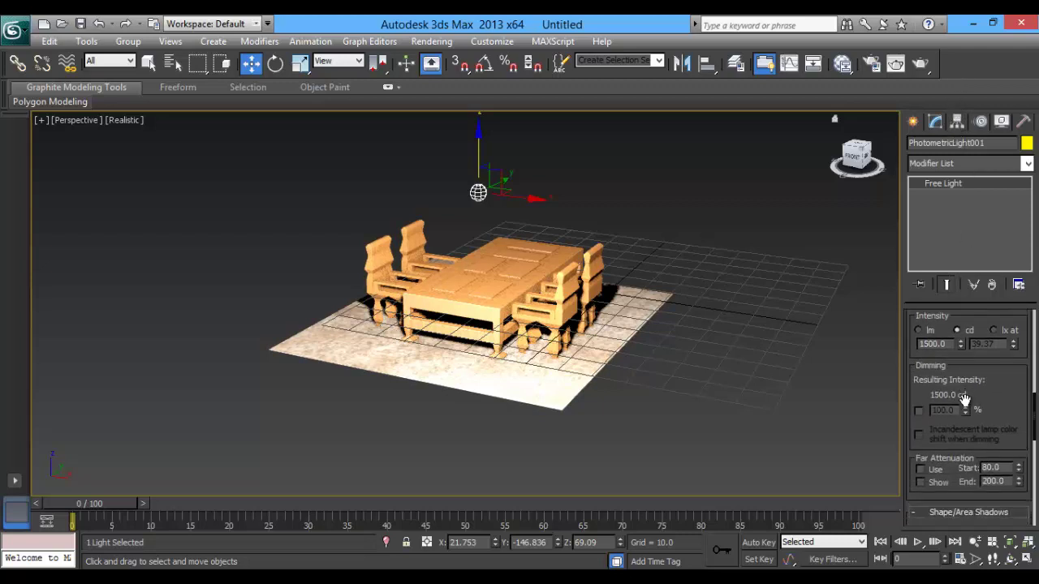
{"action": "scroll", "coordinate": [963, 406], "scroll_direction": "down", "scroll_amount": 2}
{"action": "scroll", "coordinate": [964, 430], "scroll_direction": "down", "scroll_amount": 2}
{"action": "scroll", "coordinate": [964, 451], "scroll_direction": "down", "scroll_amount": 2}
{"action": "scroll", "coordinate": [964, 469], "scroll_direction": "down", "scroll_amount": 2}
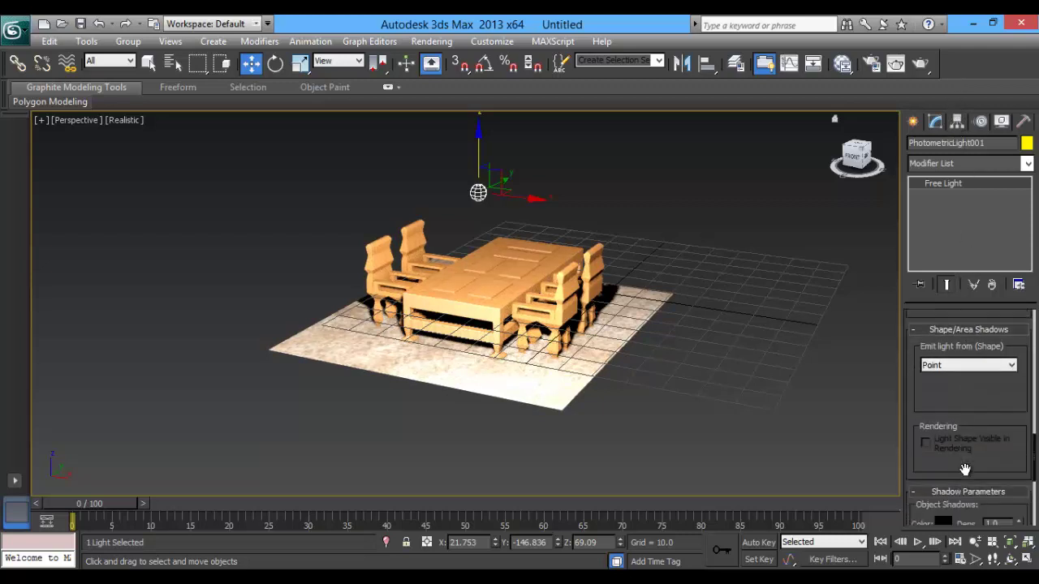
{"action": "scroll", "coordinate": [964, 469], "scroll_direction": "down", "scroll_amount": 2}
{"action": "scroll", "coordinate": [949, 463], "scroll_direction": "down", "scroll_amount": 2}
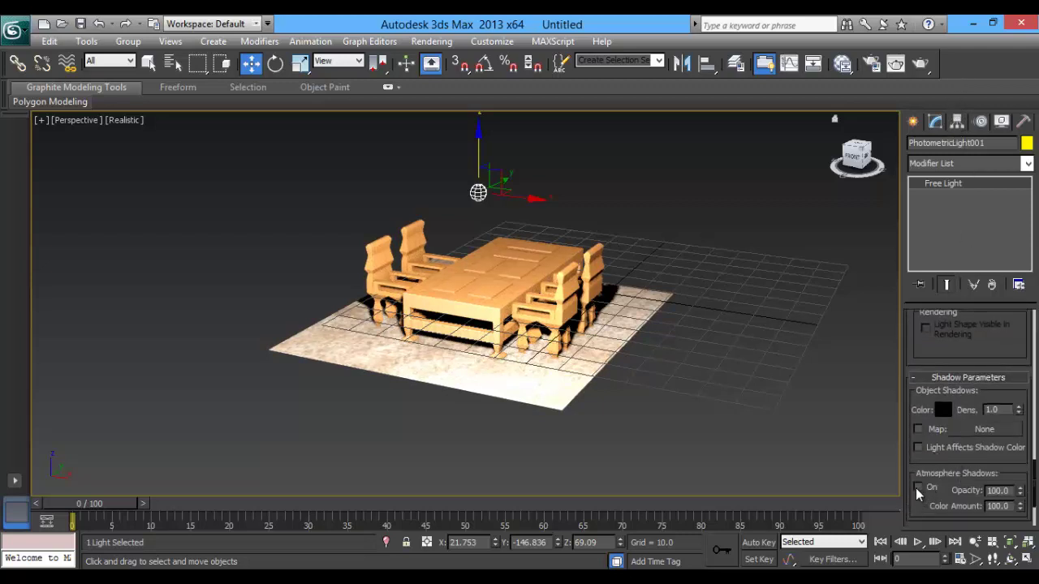
{"action": "left_click", "coordinate": [917, 487]}
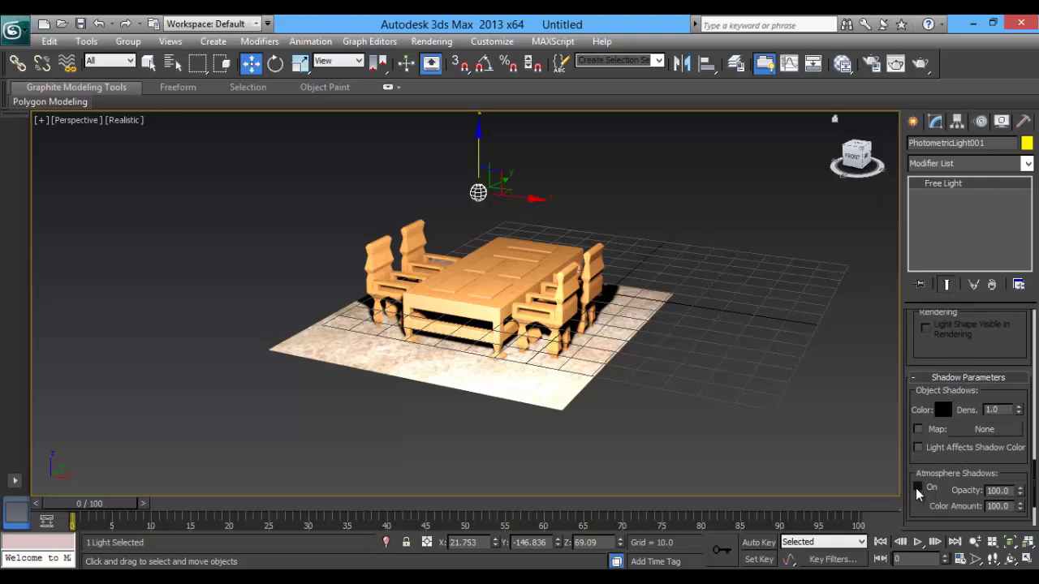
{"action": "left_click", "coordinate": [697, 397]}
{"action": "mouse_move", "coordinate": [677, 394]}
{"action": "middle_mouse_down", "text": "alt"}
{"action": "mouse_move", "coordinate": [735, 383]}
{"action": "mouse_move", "coordinate": [675, 387]}
{"action": "mouse_move", "coordinate": [622, 438]}
{"action": "mouse_move", "coordinate": [557, 430]}
{"action": "mouse_move", "coordinate": [648, 416]}
{"action": "middle_mouse_up", "text": "alt"}
{"action": "scroll", "coordinate": [675, 387], "scroll_direction": "up", "scroll_amount": 5}
{"action": "scroll", "coordinate": [668, 399], "scroll_direction": "up", "scroll_amount": 3}
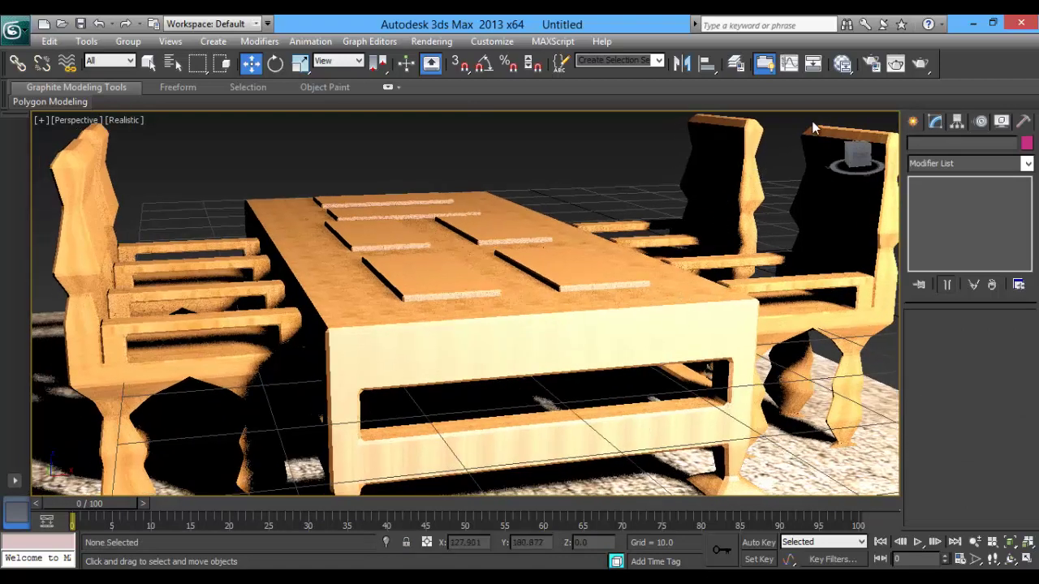
Set the render output size to HDTV (video) at 1920x1080 in Render Setup.
{"action": "left_click", "coordinate": [869, 65]}
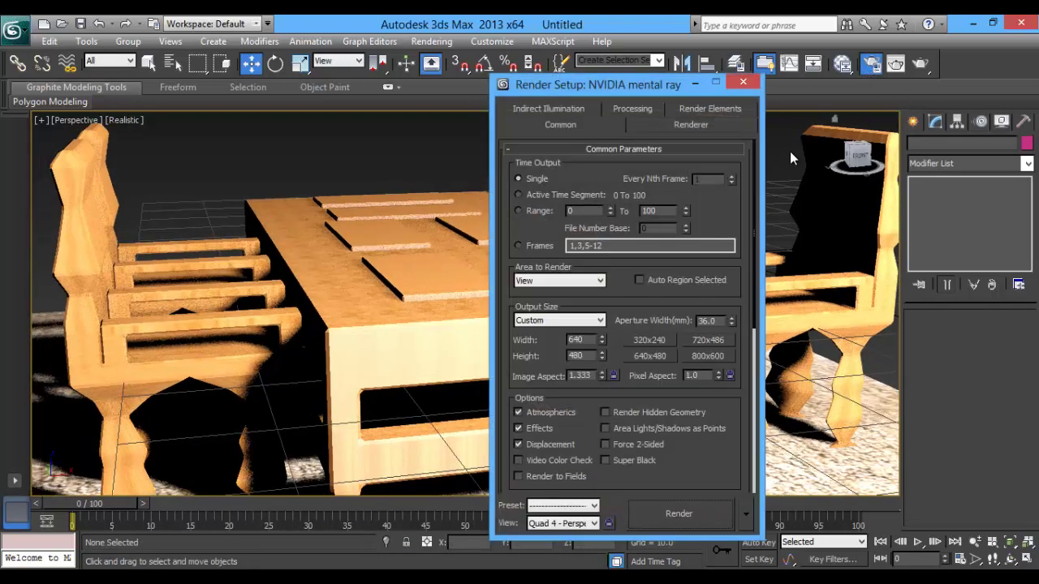
{"action": "left_click", "coordinate": [538, 322]}
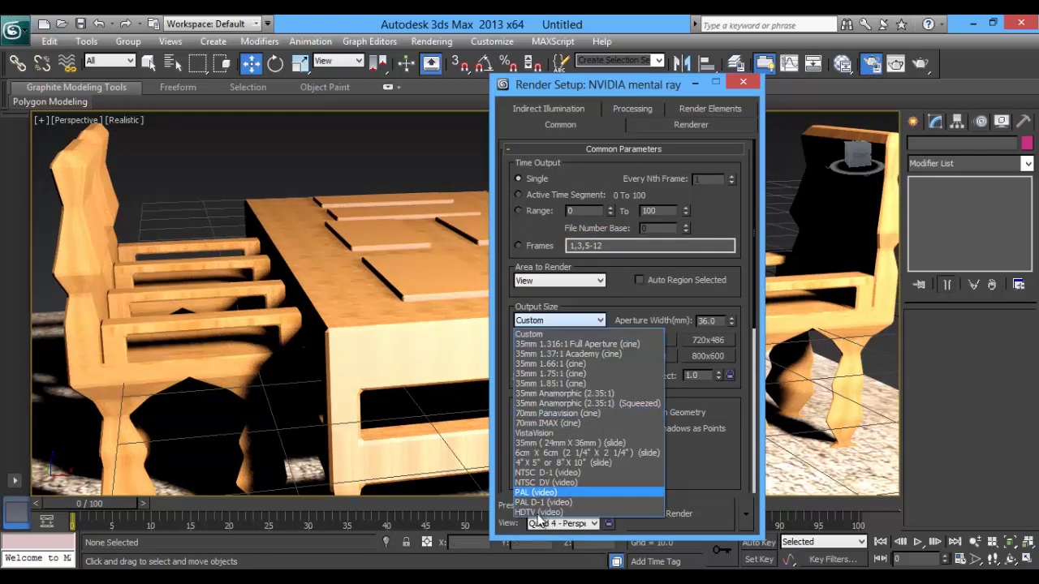
{"action": "left_click", "coordinate": [538, 513]}
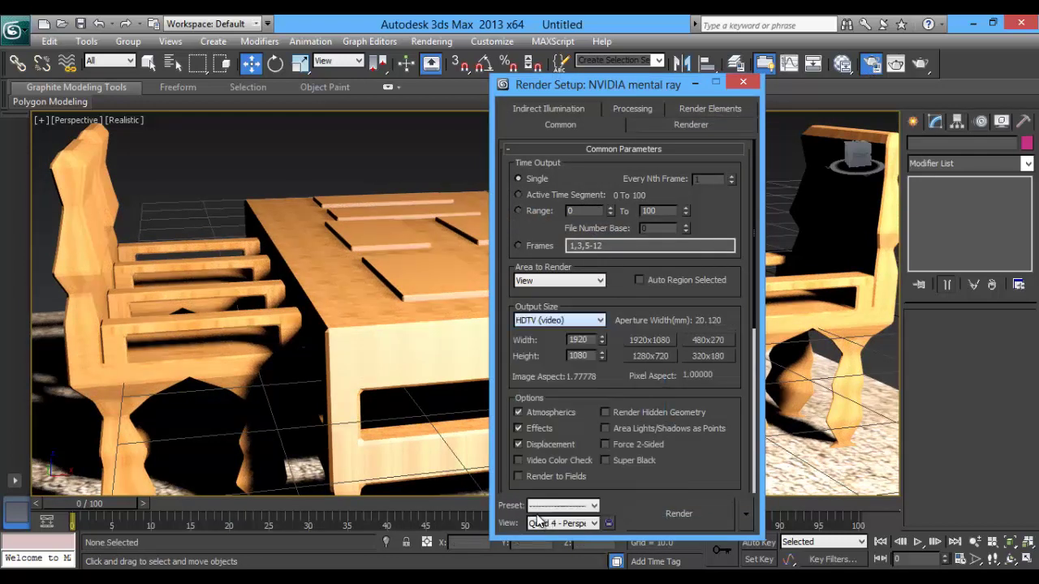
{"action": "left_click", "coordinate": [654, 349]}
{"action": "mouse_move", "coordinate": [689, 474]}
{"action": "left_mouse_down"}
{"action": "mouse_move", "coordinate": [729, 92]}
{"action": "mouse_move", "coordinate": [675, 242]}
{"action": "left_mouse_up"}
Assign NVIDIA mental ray as the production renderer and render the perspective view.
{"action": "left_click", "coordinate": [658, 482]}
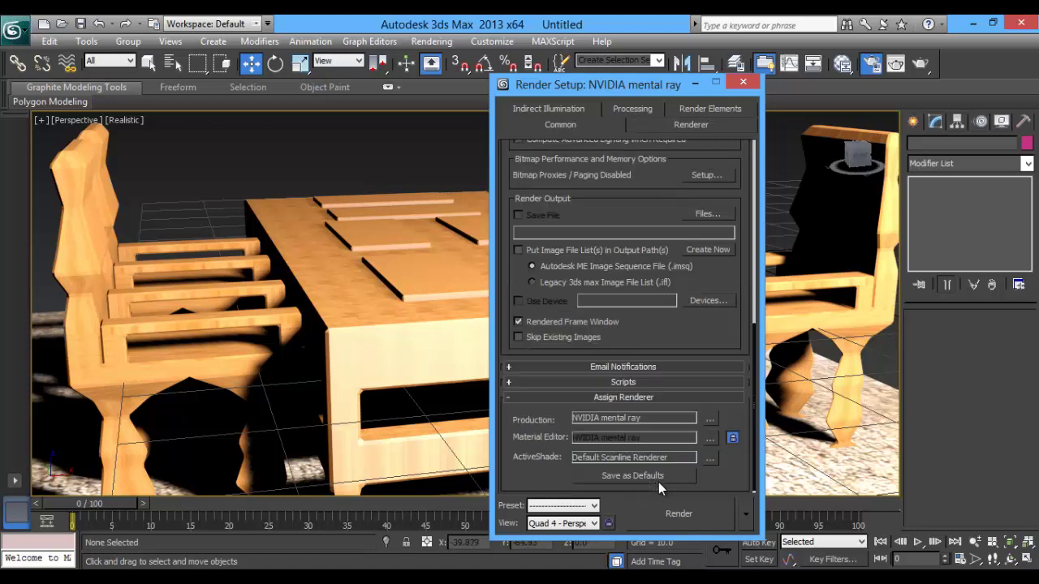
{"action": "left_click", "coordinate": [710, 419]}
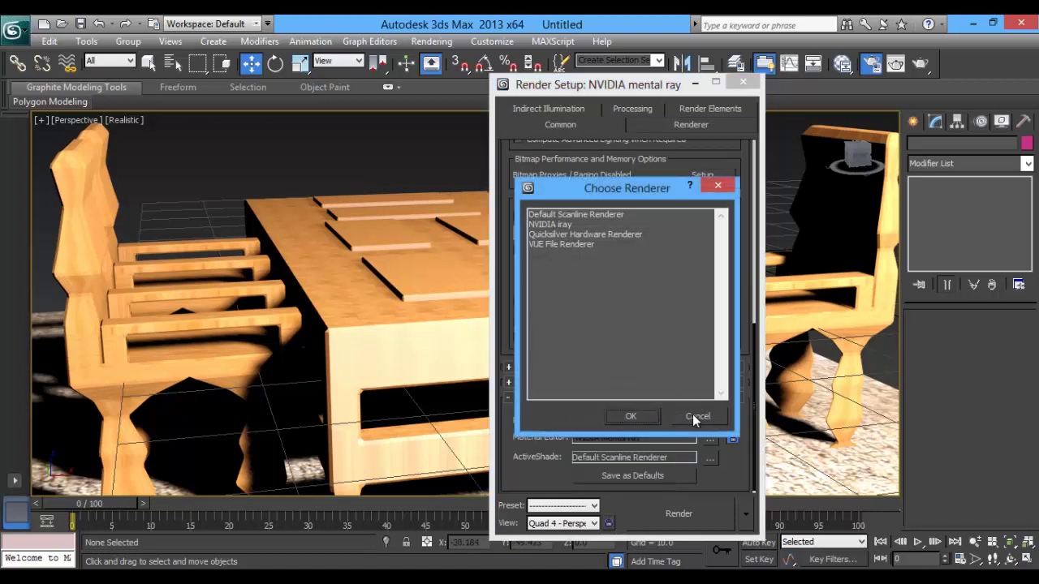
{"action": "double_click", "coordinate": [582, 215]}
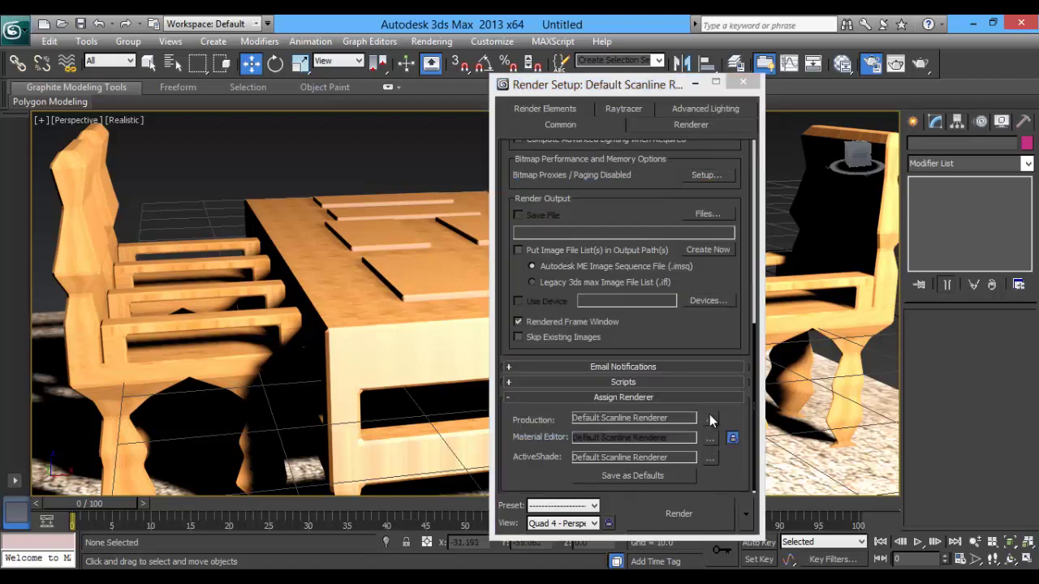
{"action": "left_click", "coordinate": [555, 224]}
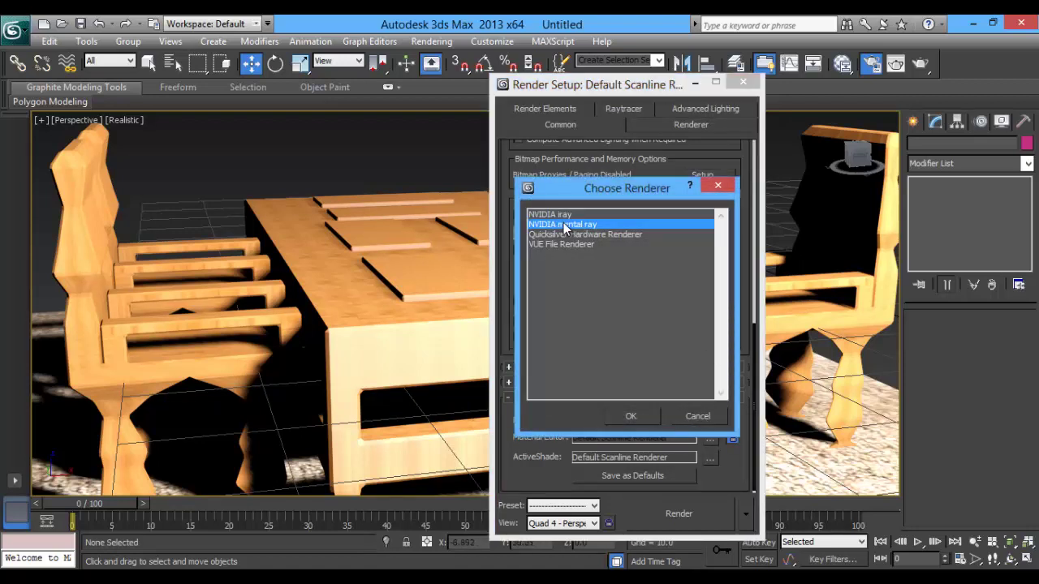
{"action": "left_click", "coordinate": [630, 415]}
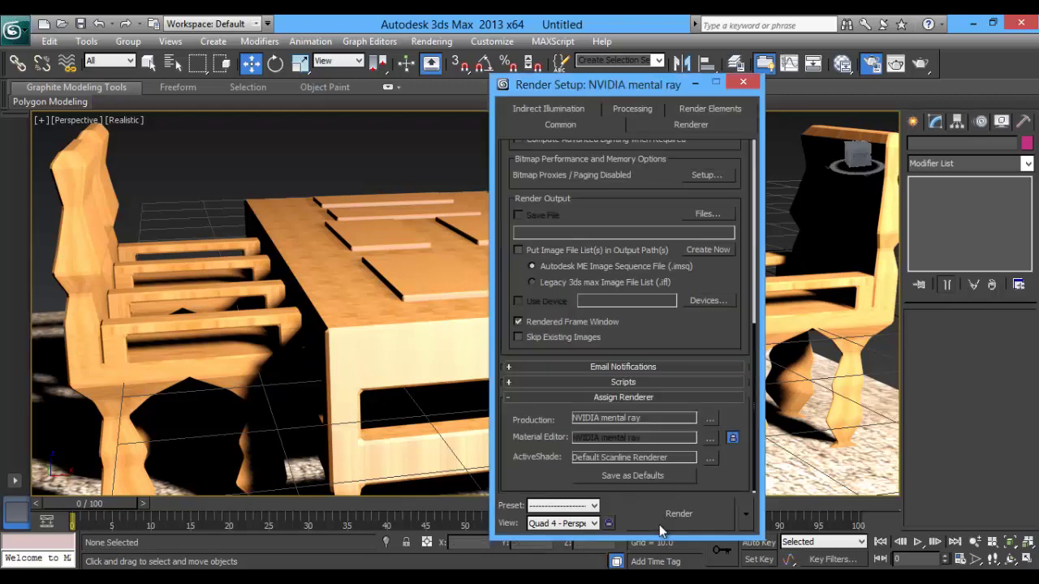
{"action": "left_click", "coordinate": [659, 524]}
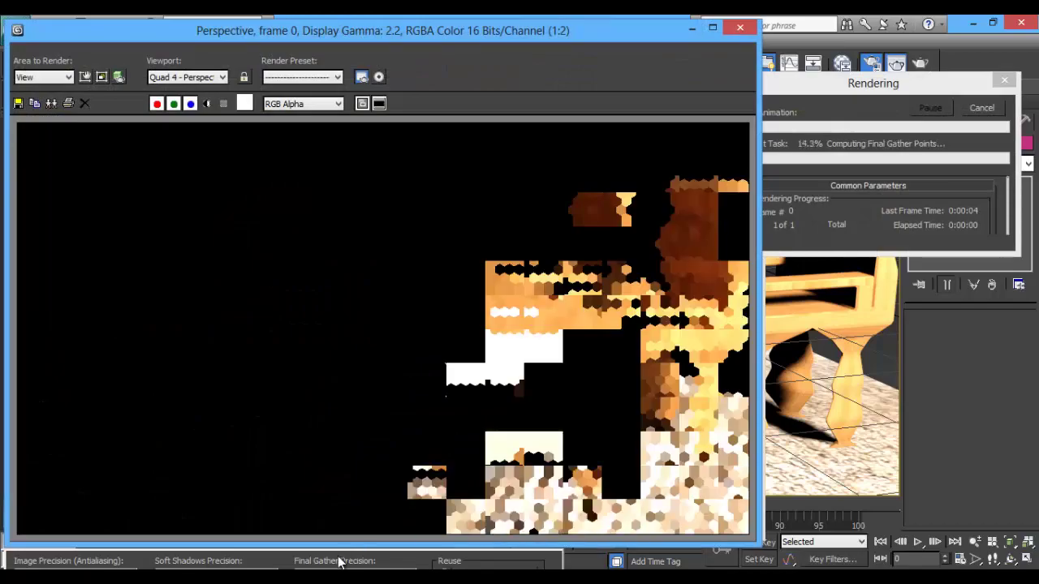